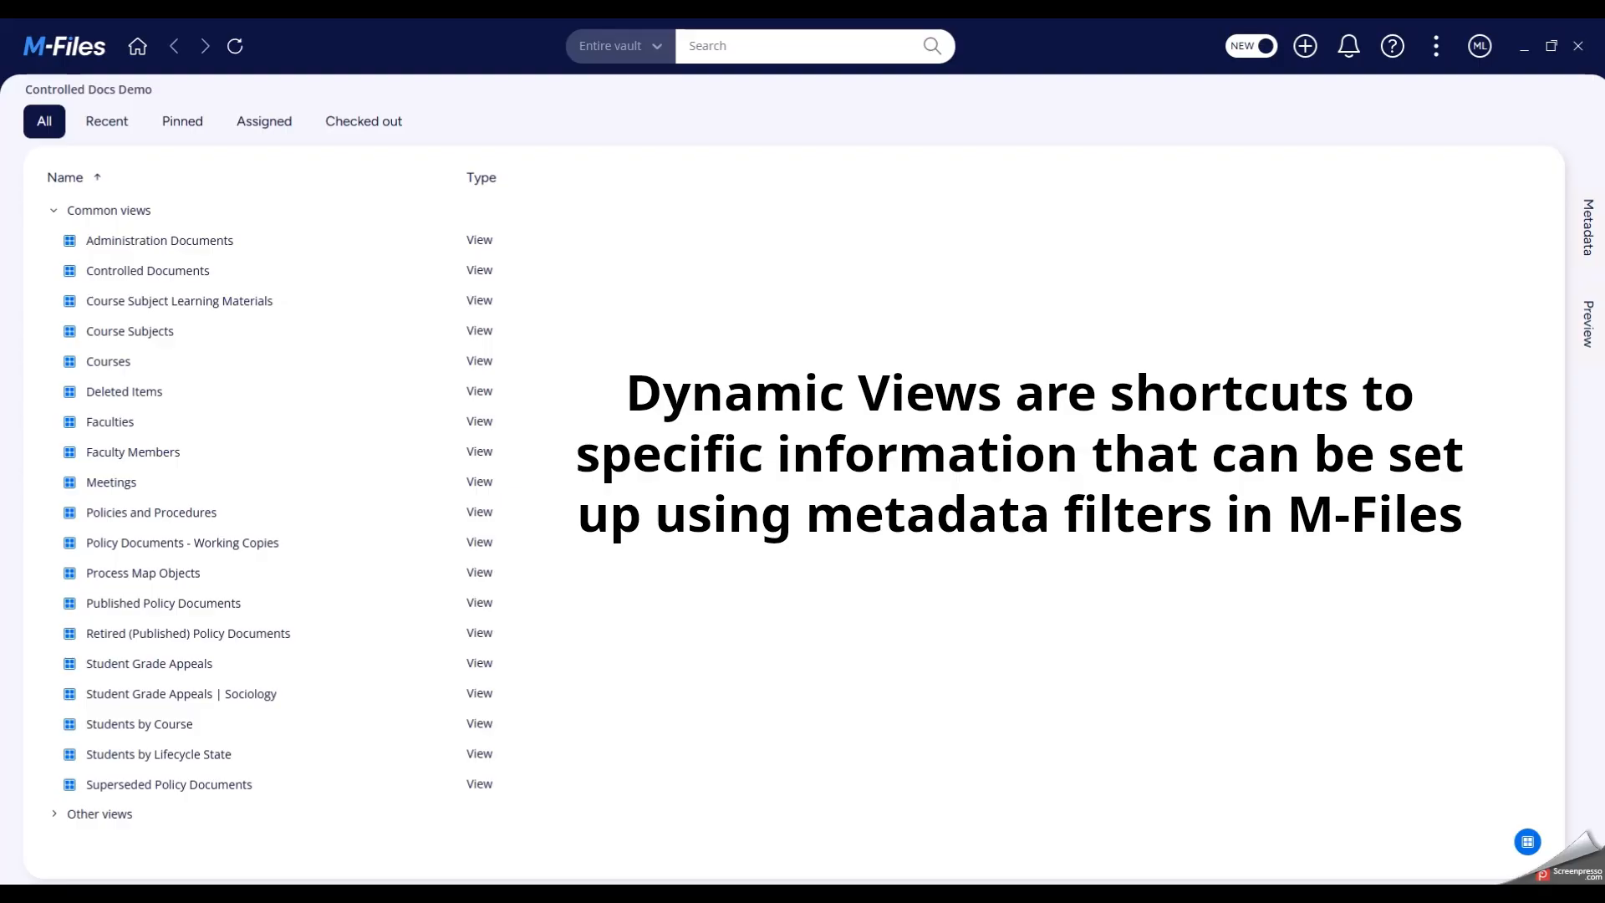
left_click(237, 544)
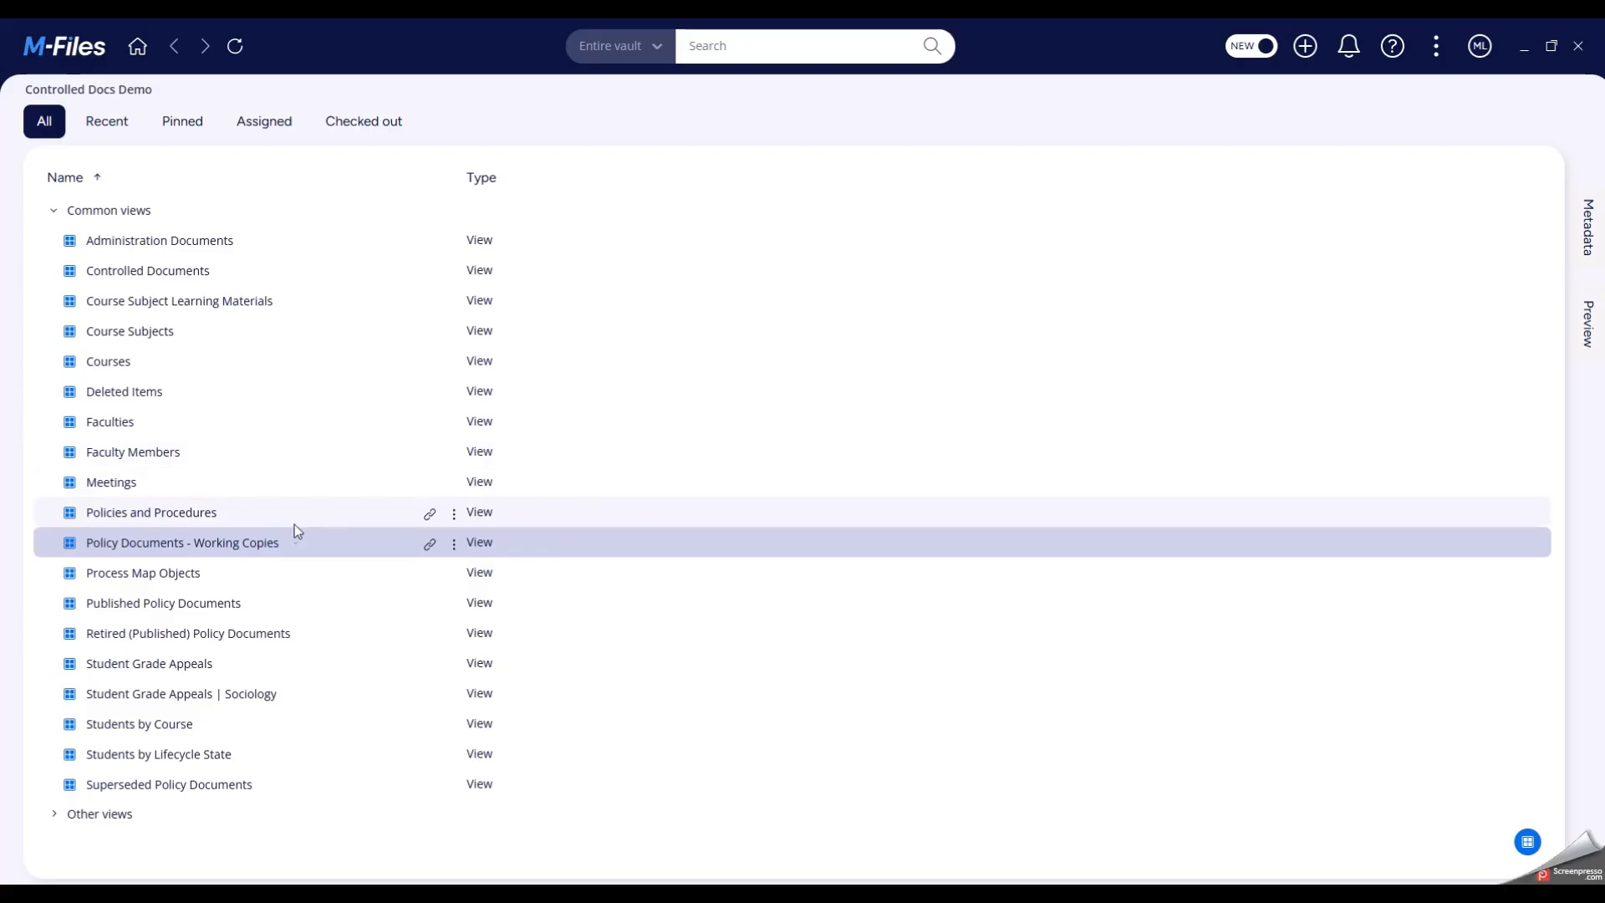
left_click(238, 602)
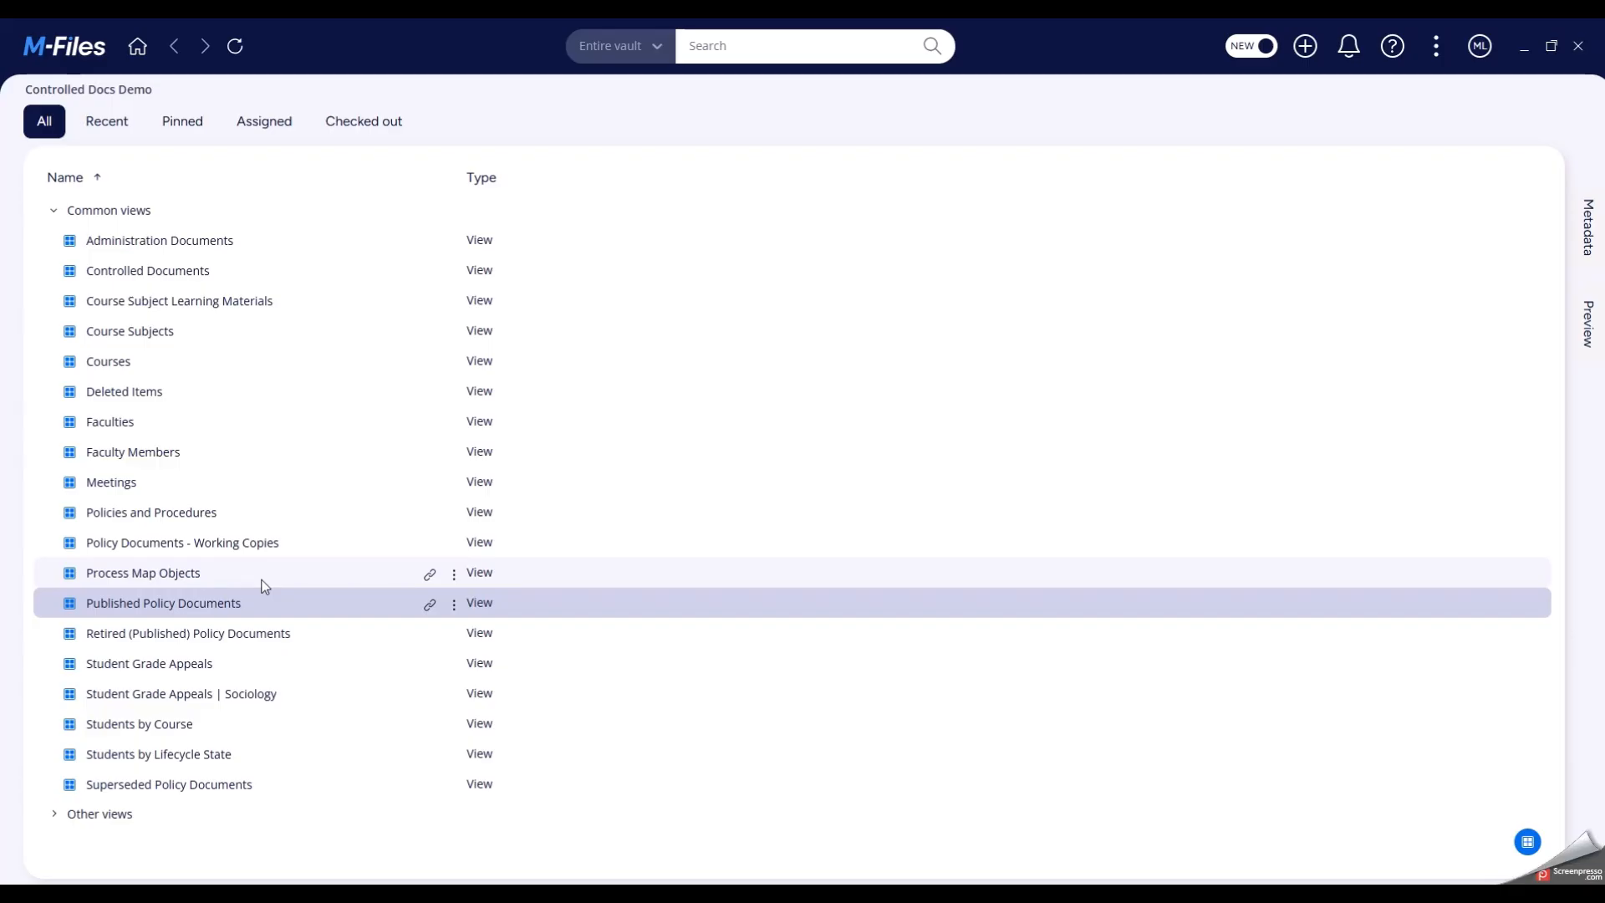
left_click(226, 795)
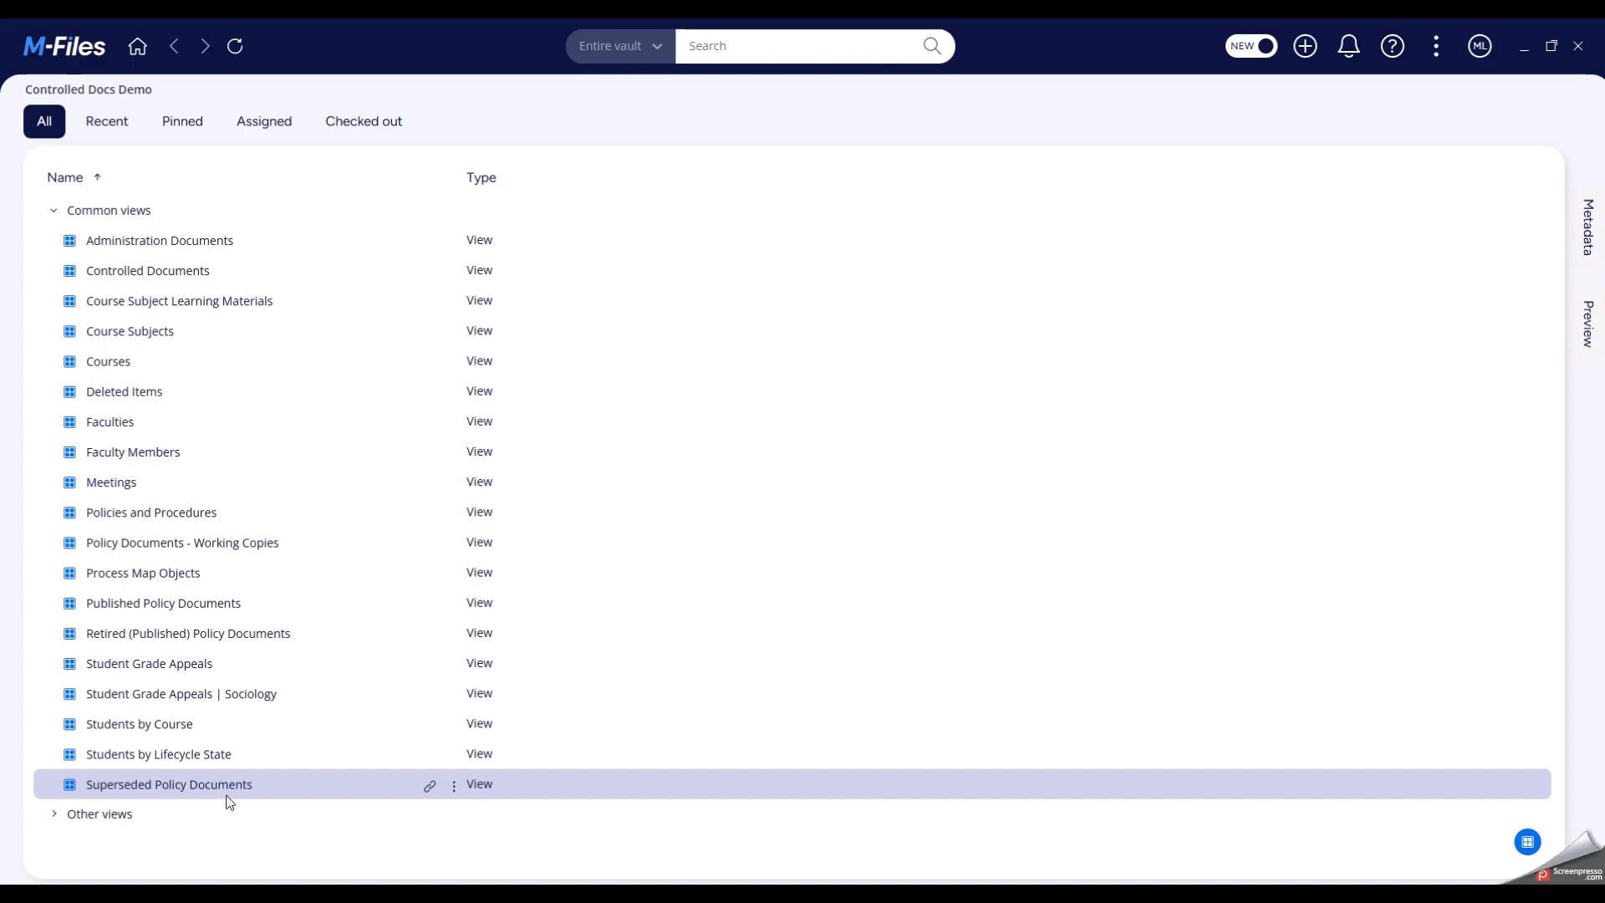
left_click(204, 632)
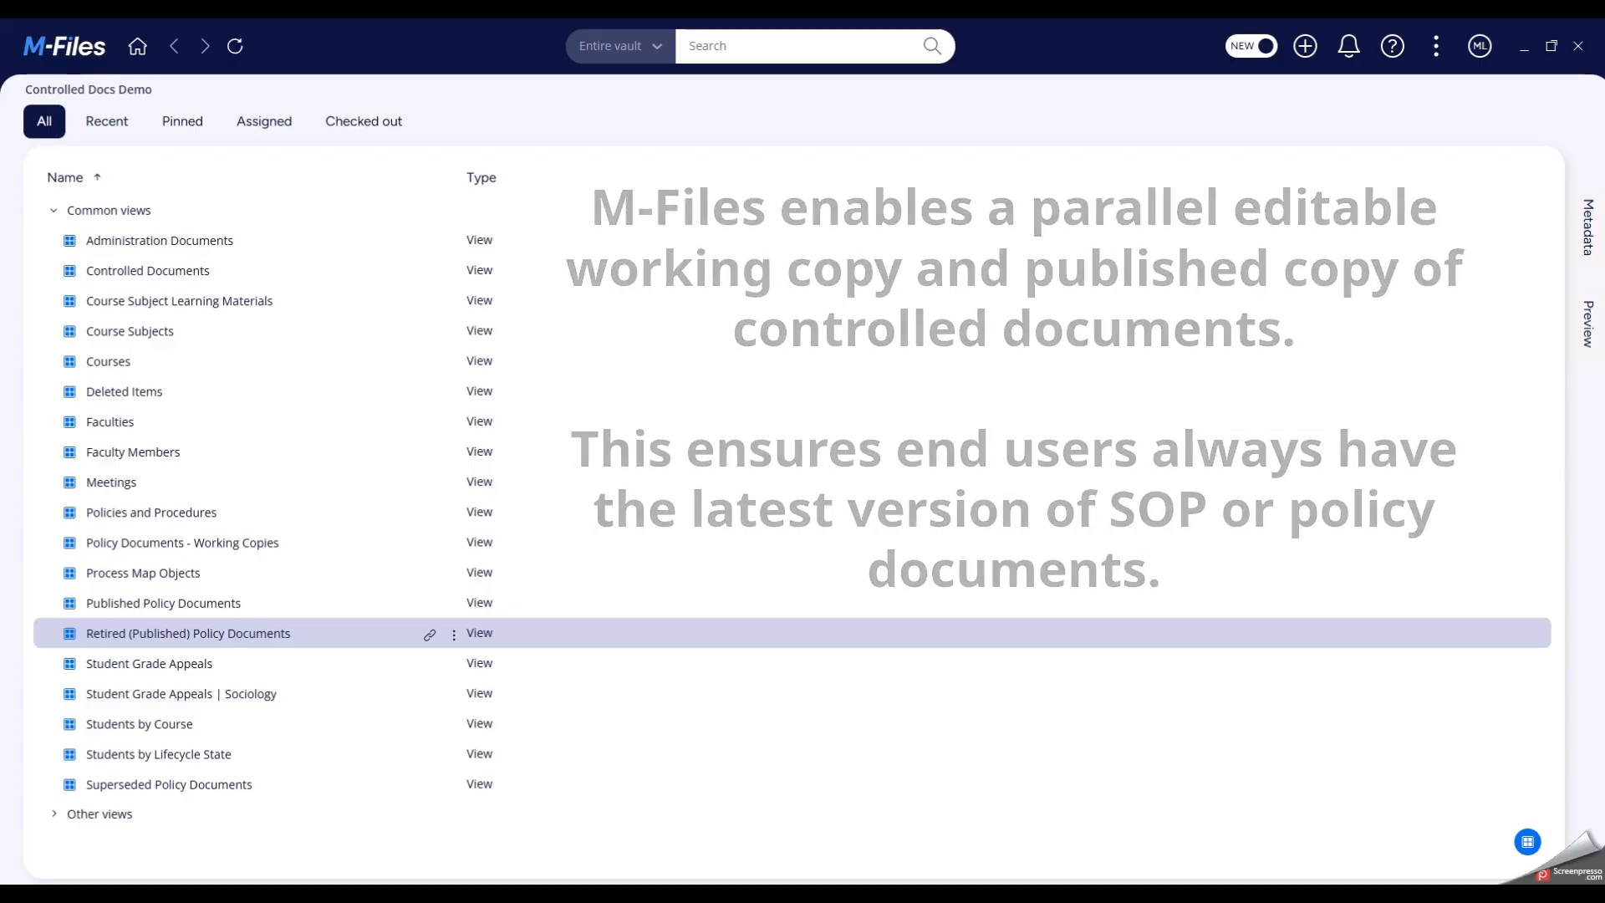
- Open the Policy Documents - Working Copies view and show the metadata of the Scholarship Assessment Policy document
left_click(215, 555)
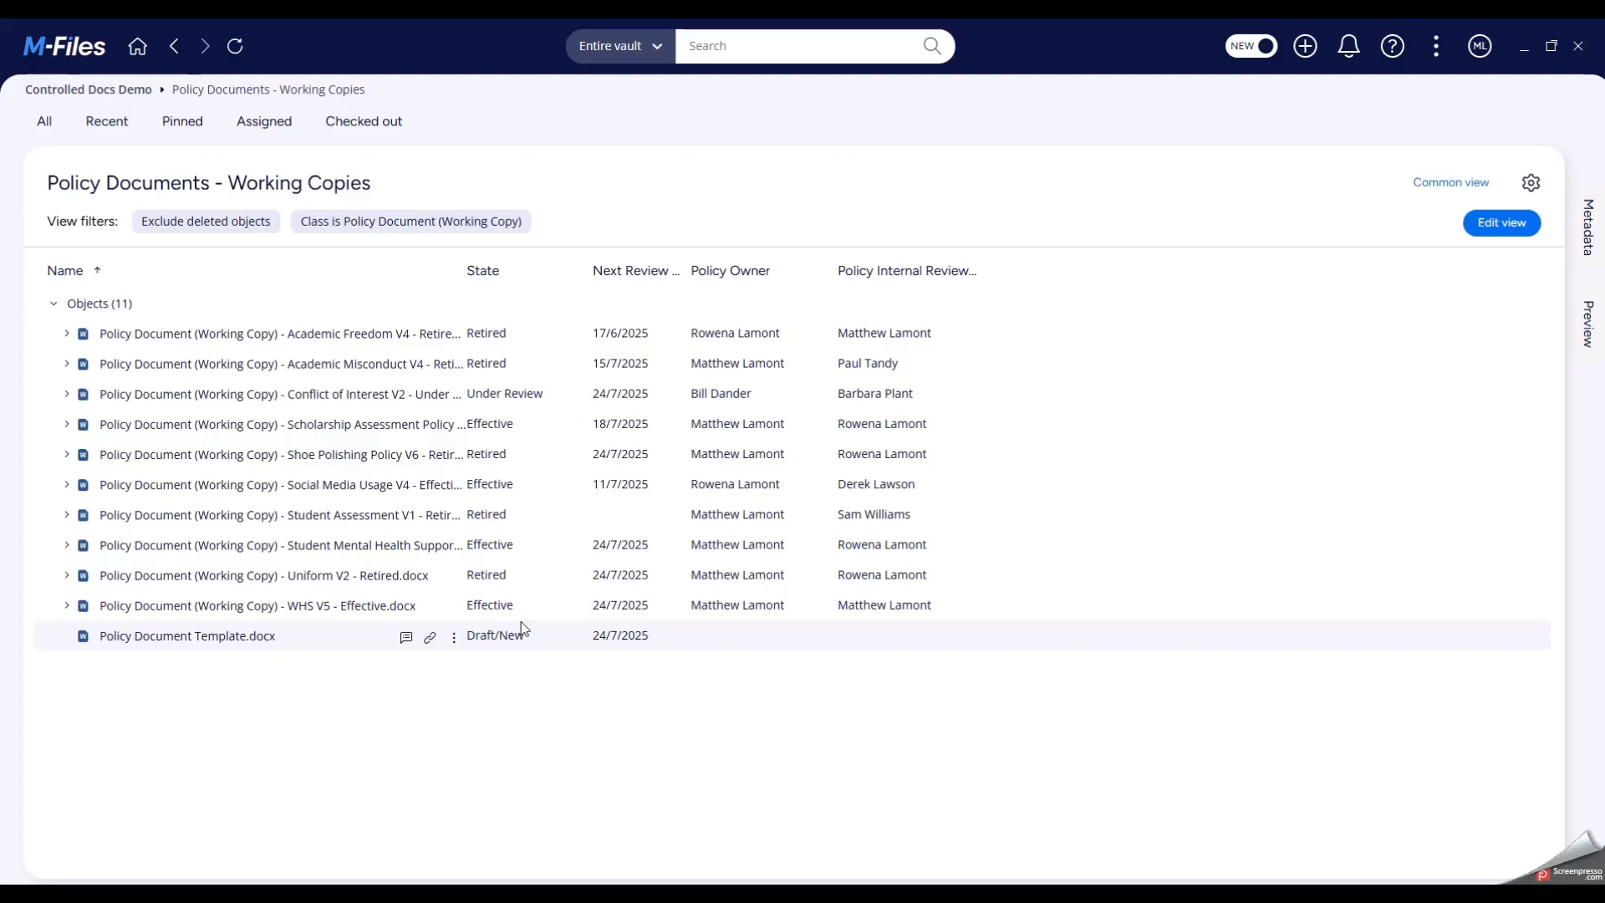
left_click(420, 438)
left_click(1583, 230)
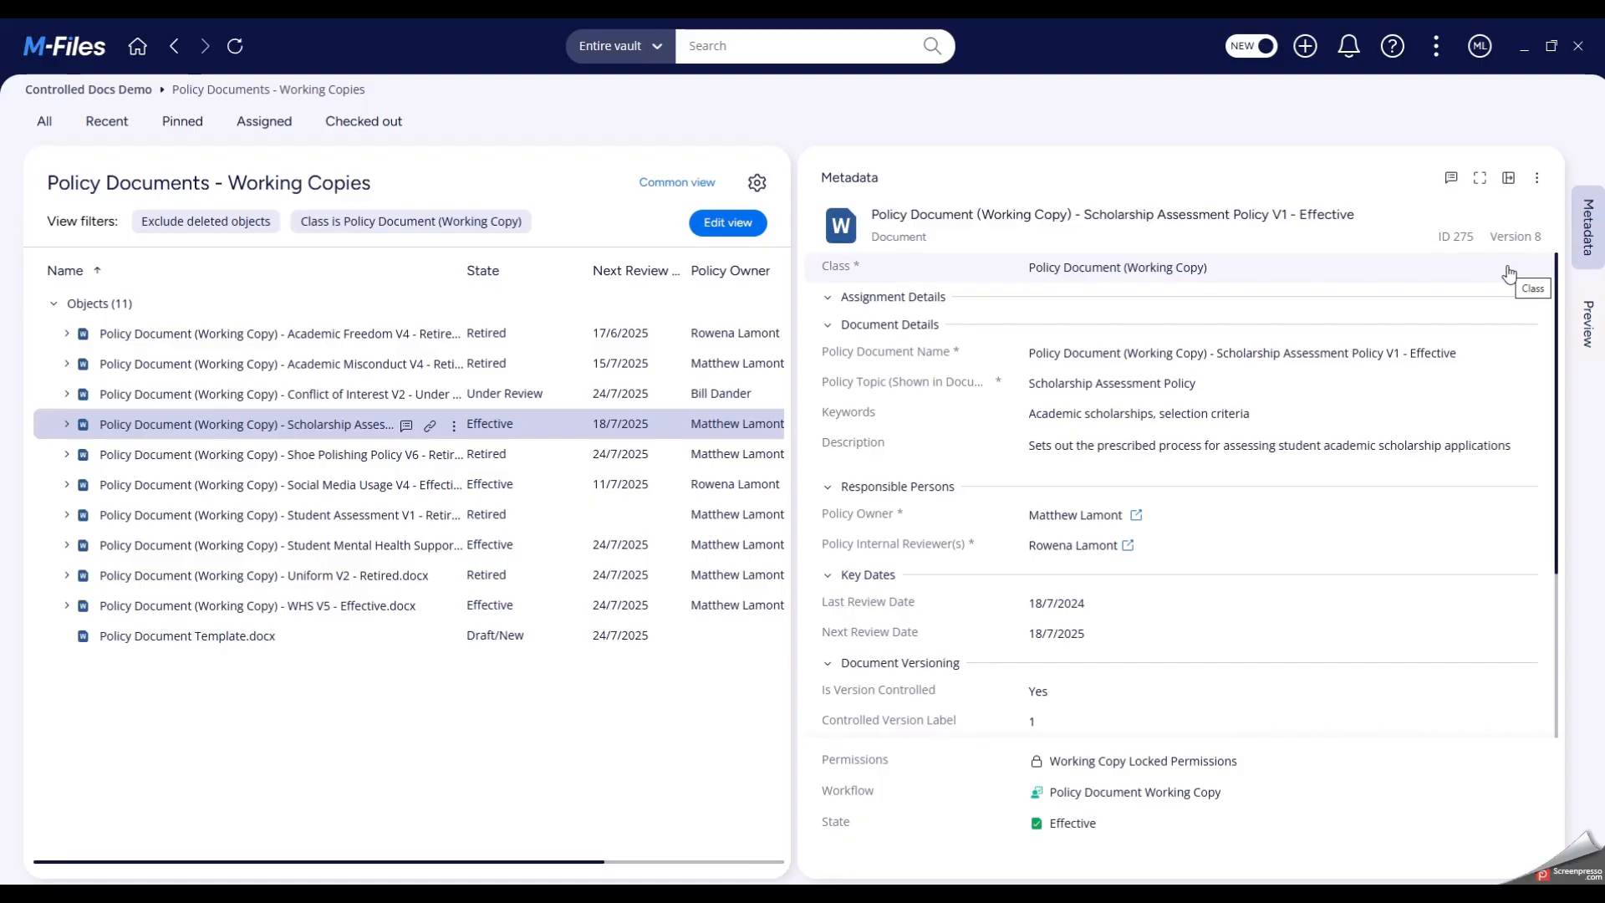
- Review the activity log of the Scholarship Assessment Policy working copy across its versions
left_click(1451, 177)
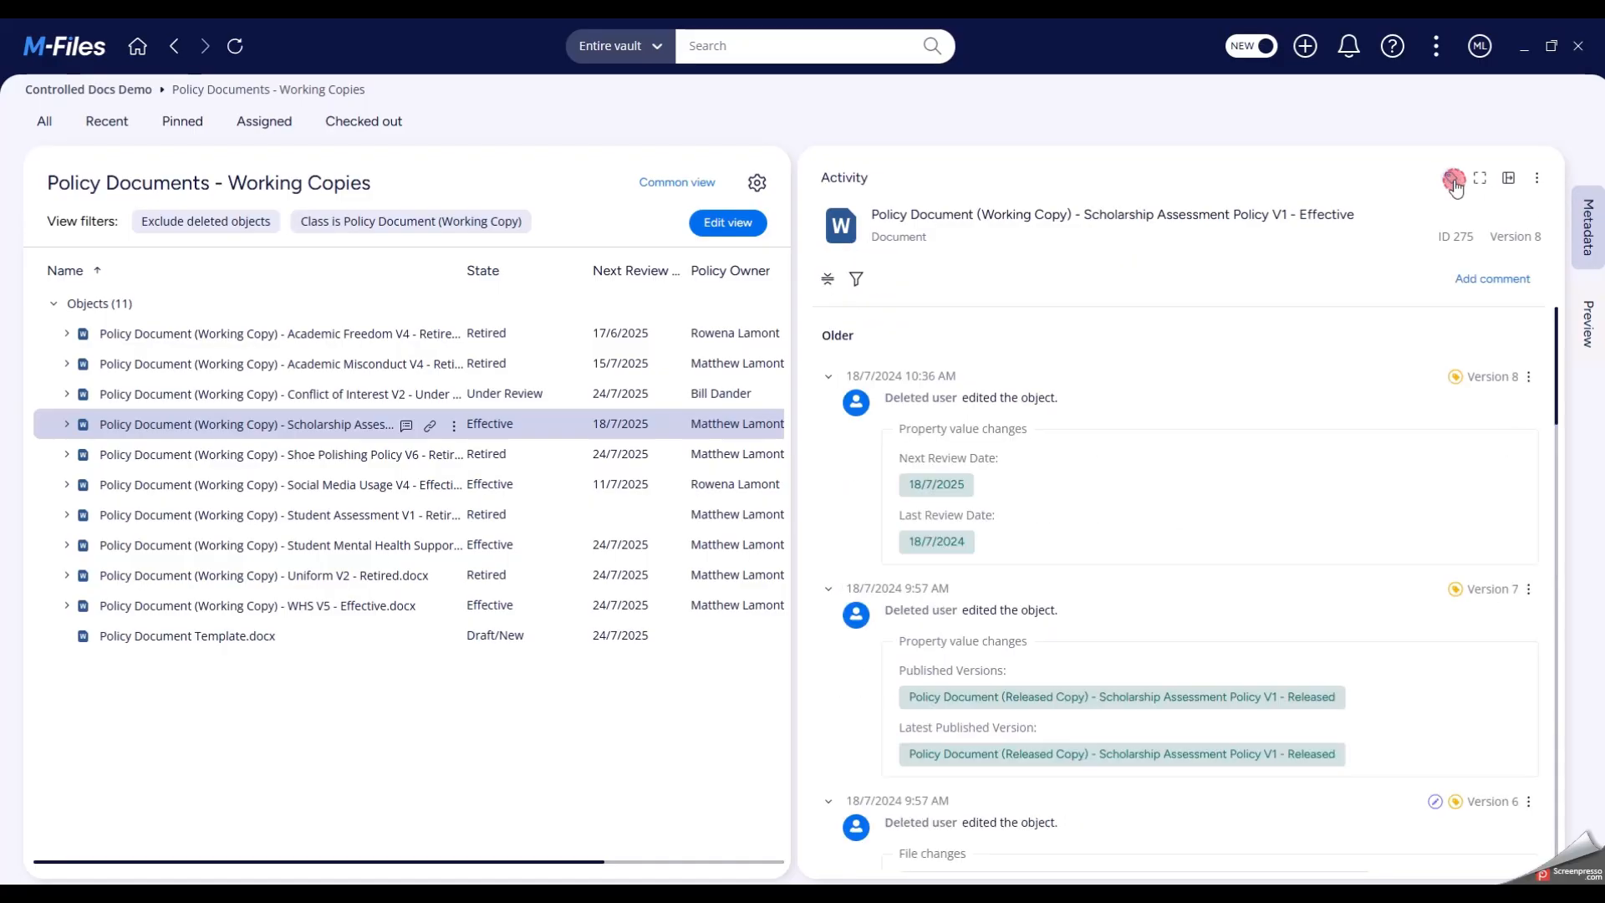
scroll(1272, 493, "down", 4)
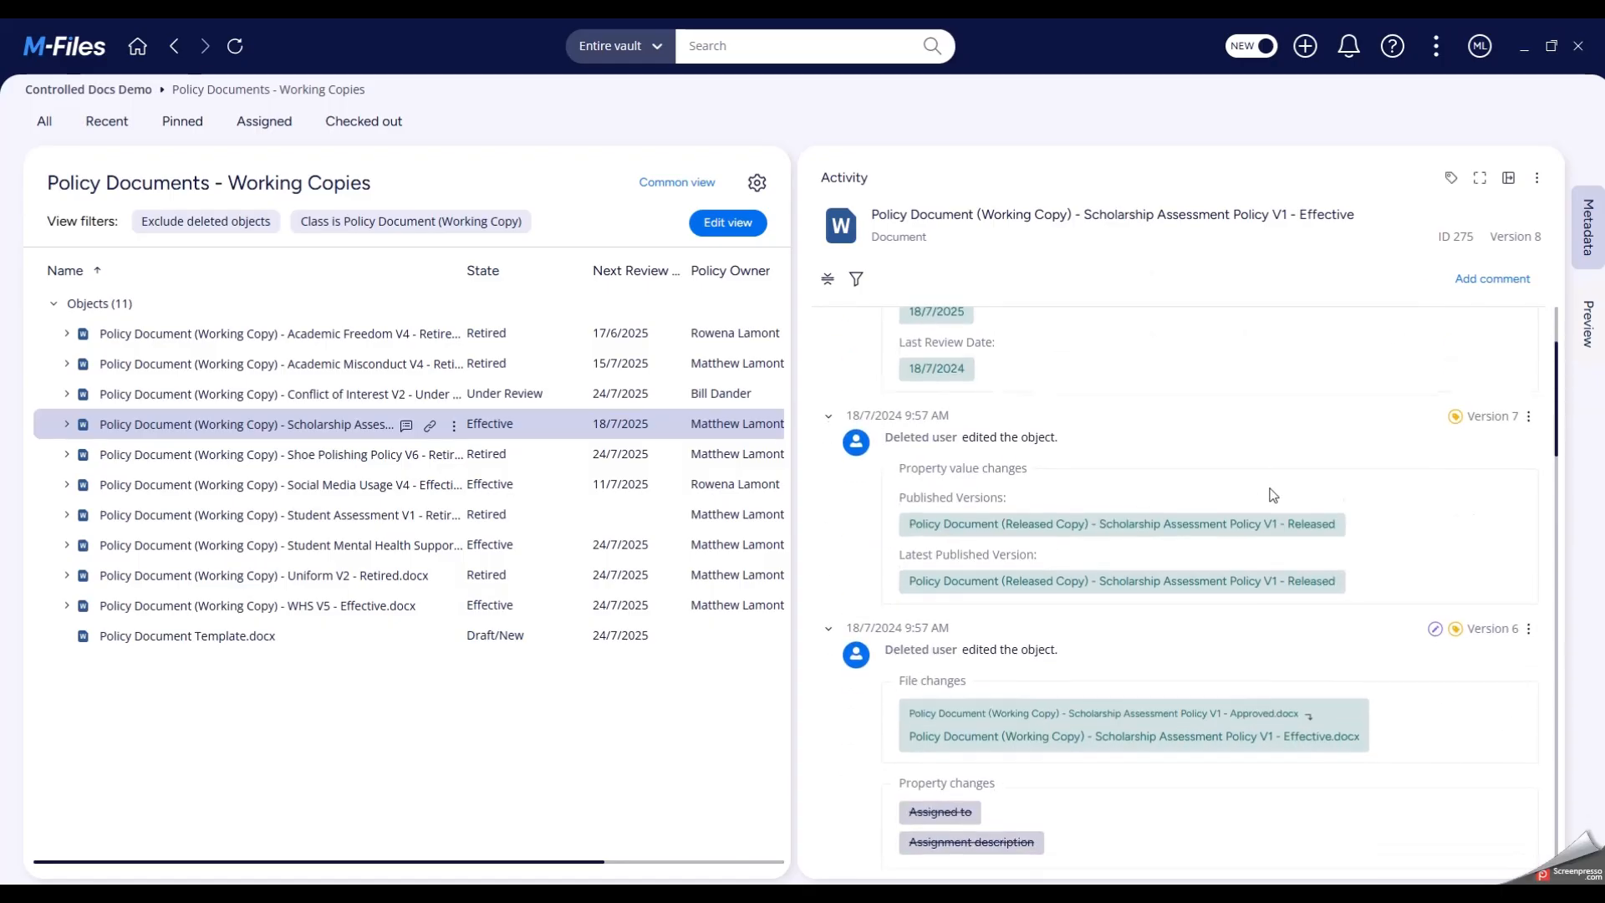
scroll(1272, 494, "down", 3)
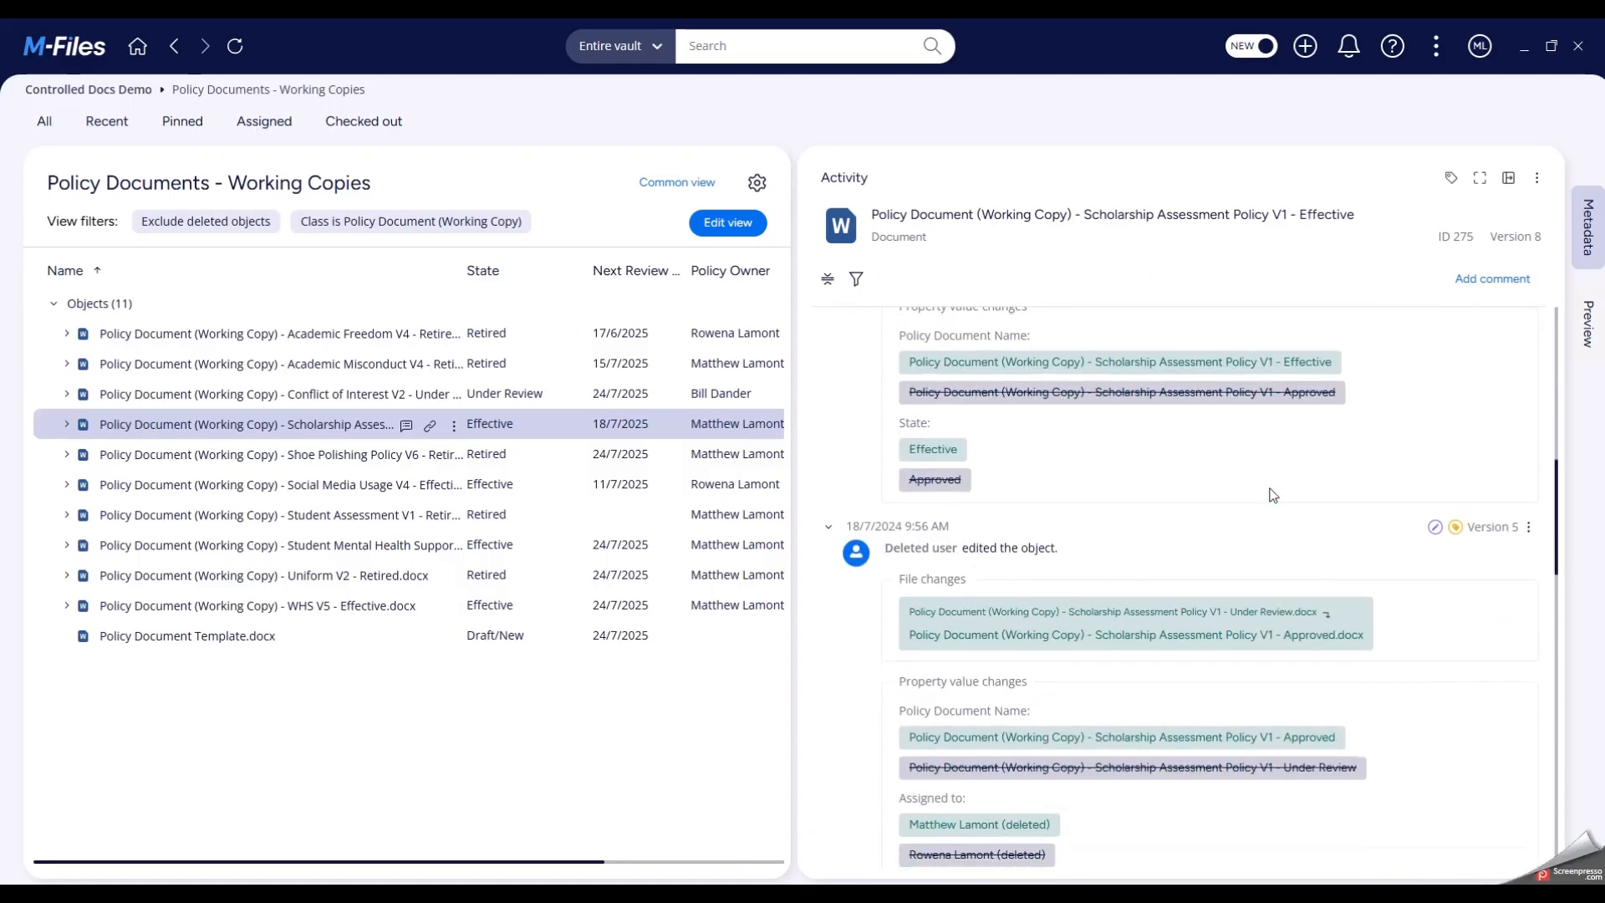
scroll(1272, 494, "up", 7)
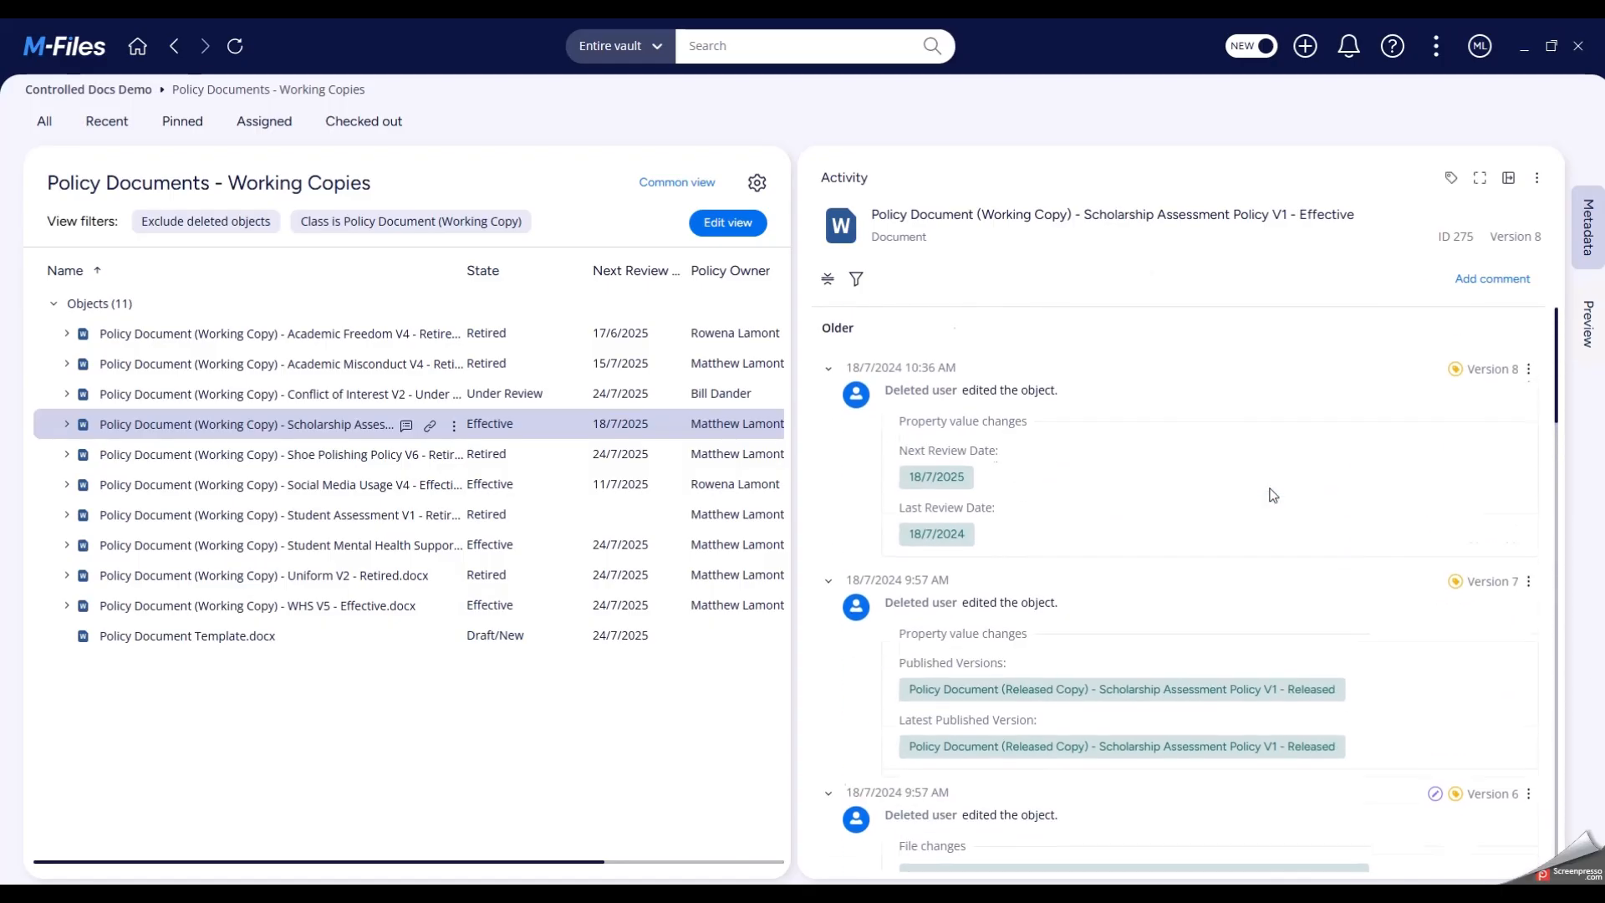
- Open the version history of the Scholarship Assessment Policy from its version 8 entry and hide the metadata pane
left_click(1528, 377)
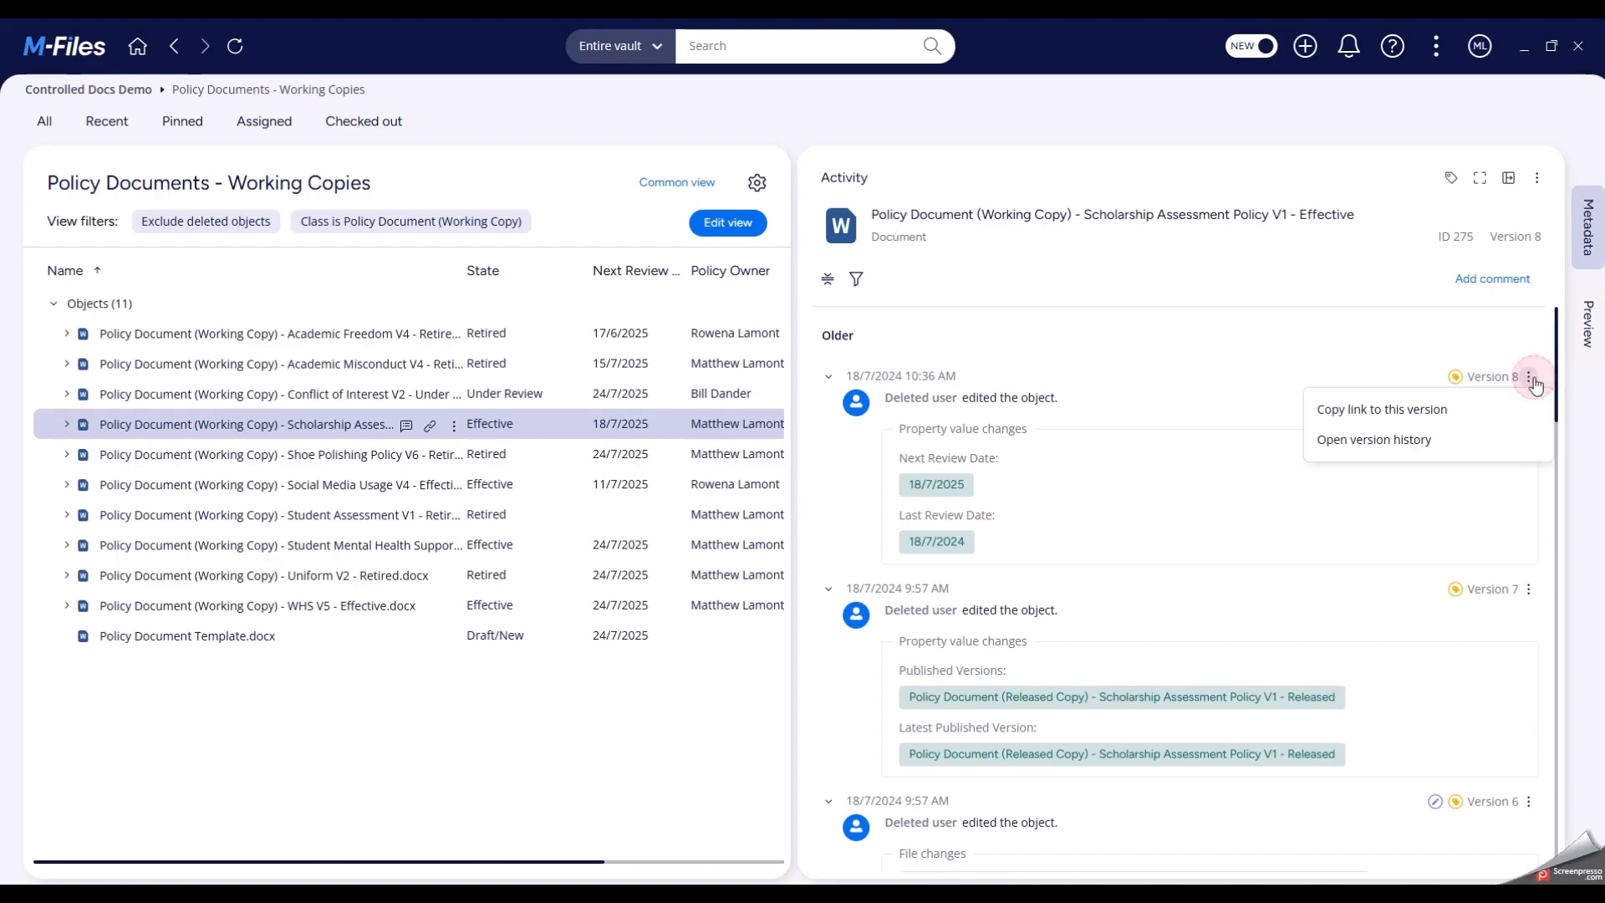
left_click(1433, 452)
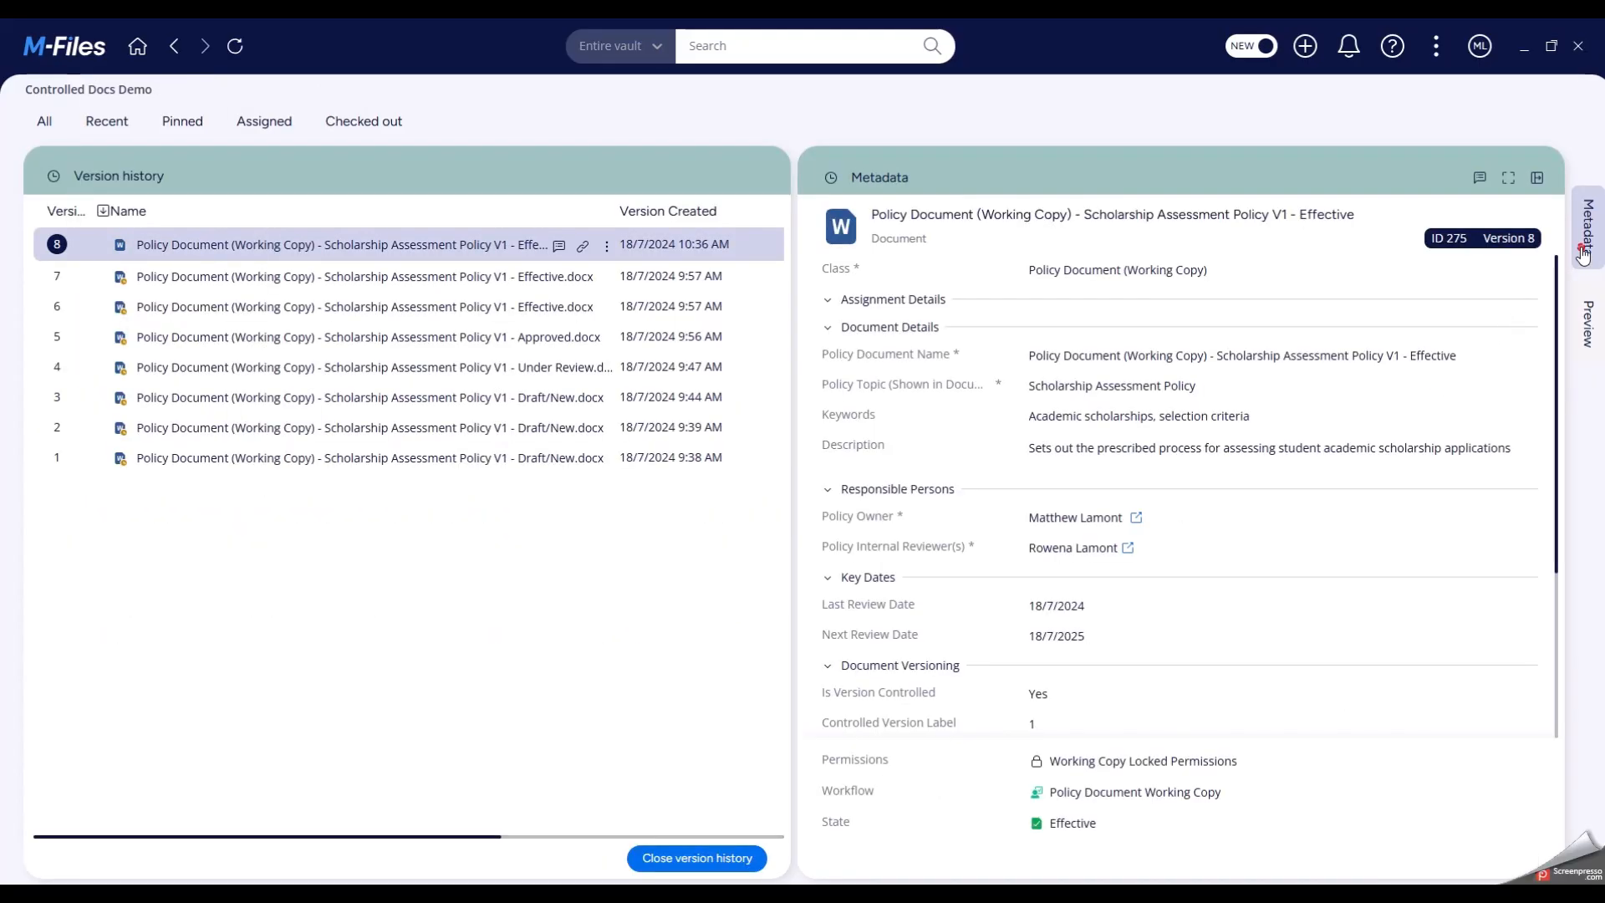
left_click(1583, 251)
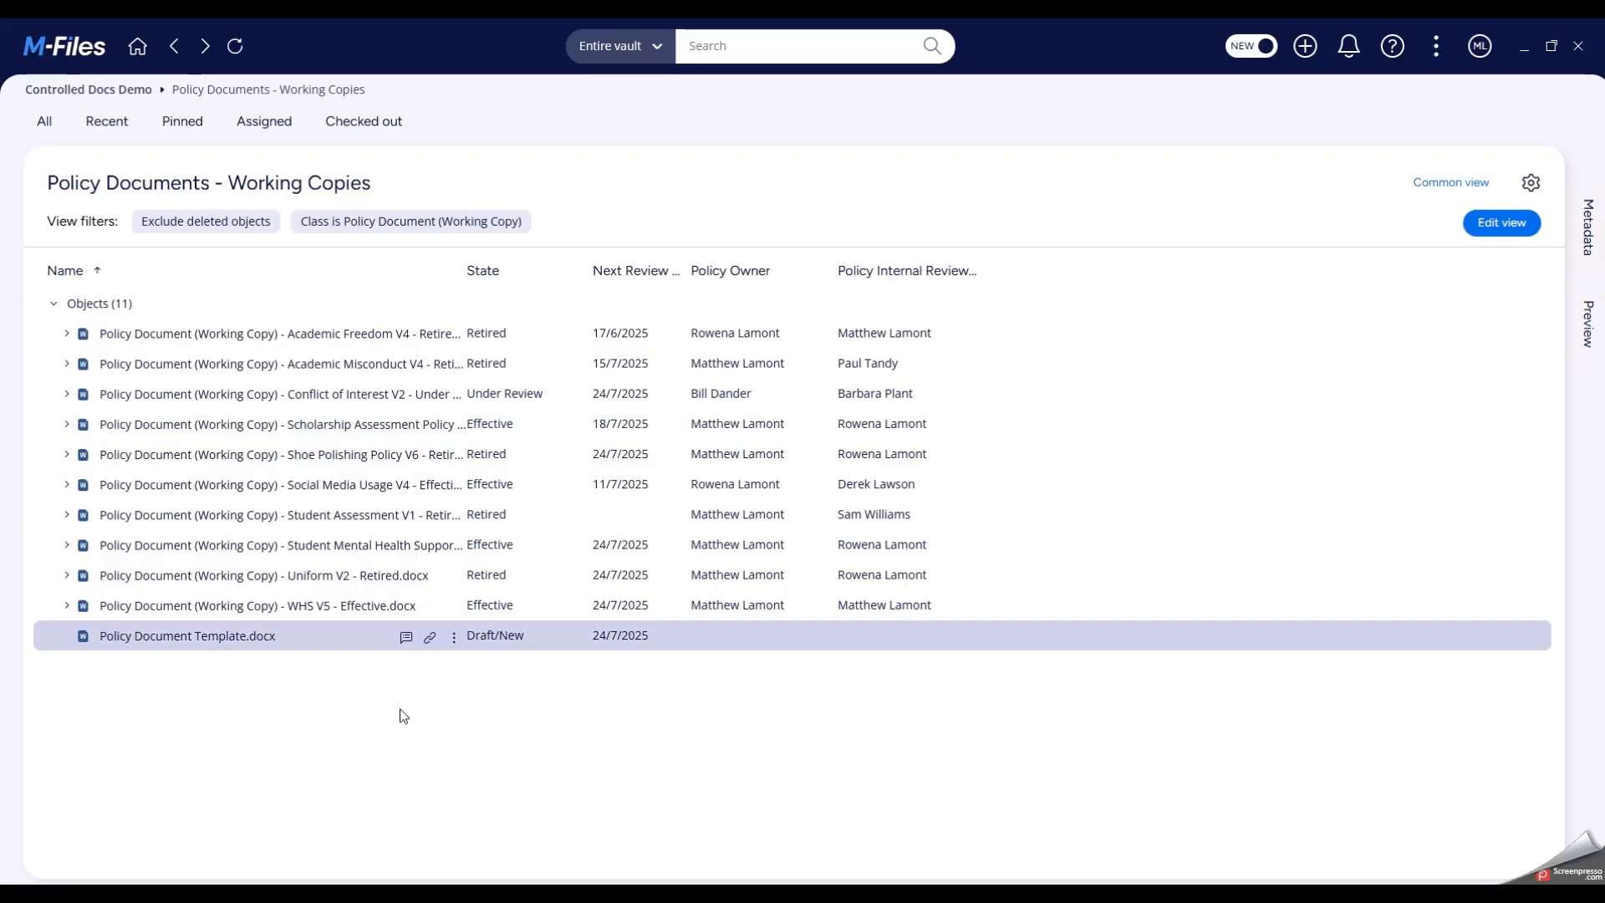
- Start a new document from Policy Document Template.docx and set its policy topic to "AI in Assessment"
double_click(169, 634)
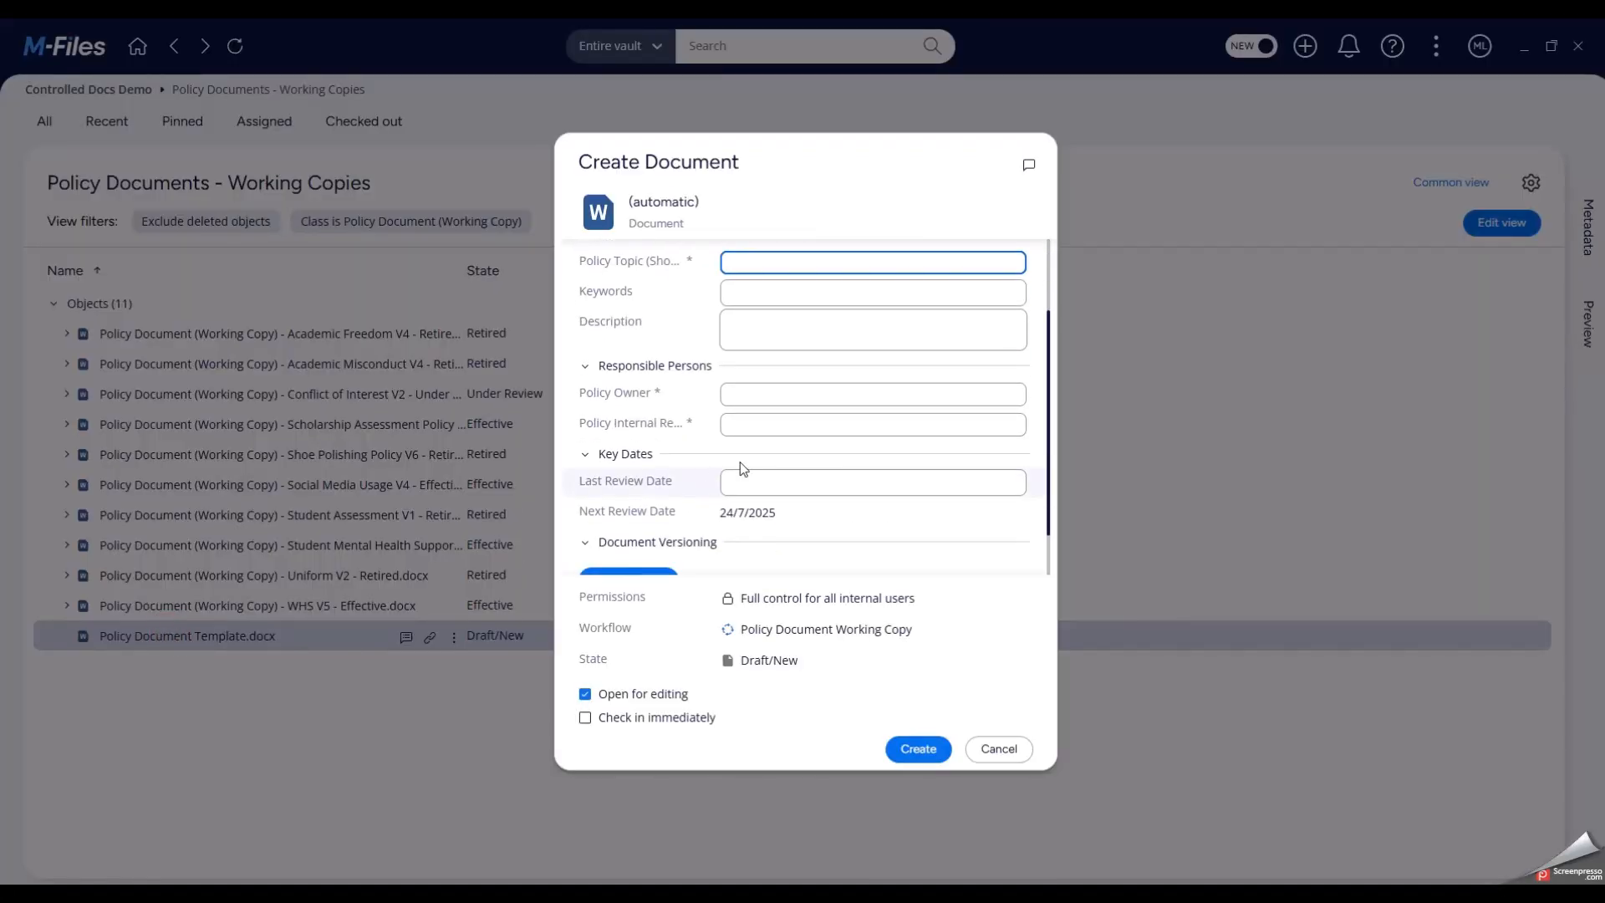
scroll(795, 412, "up", 2)
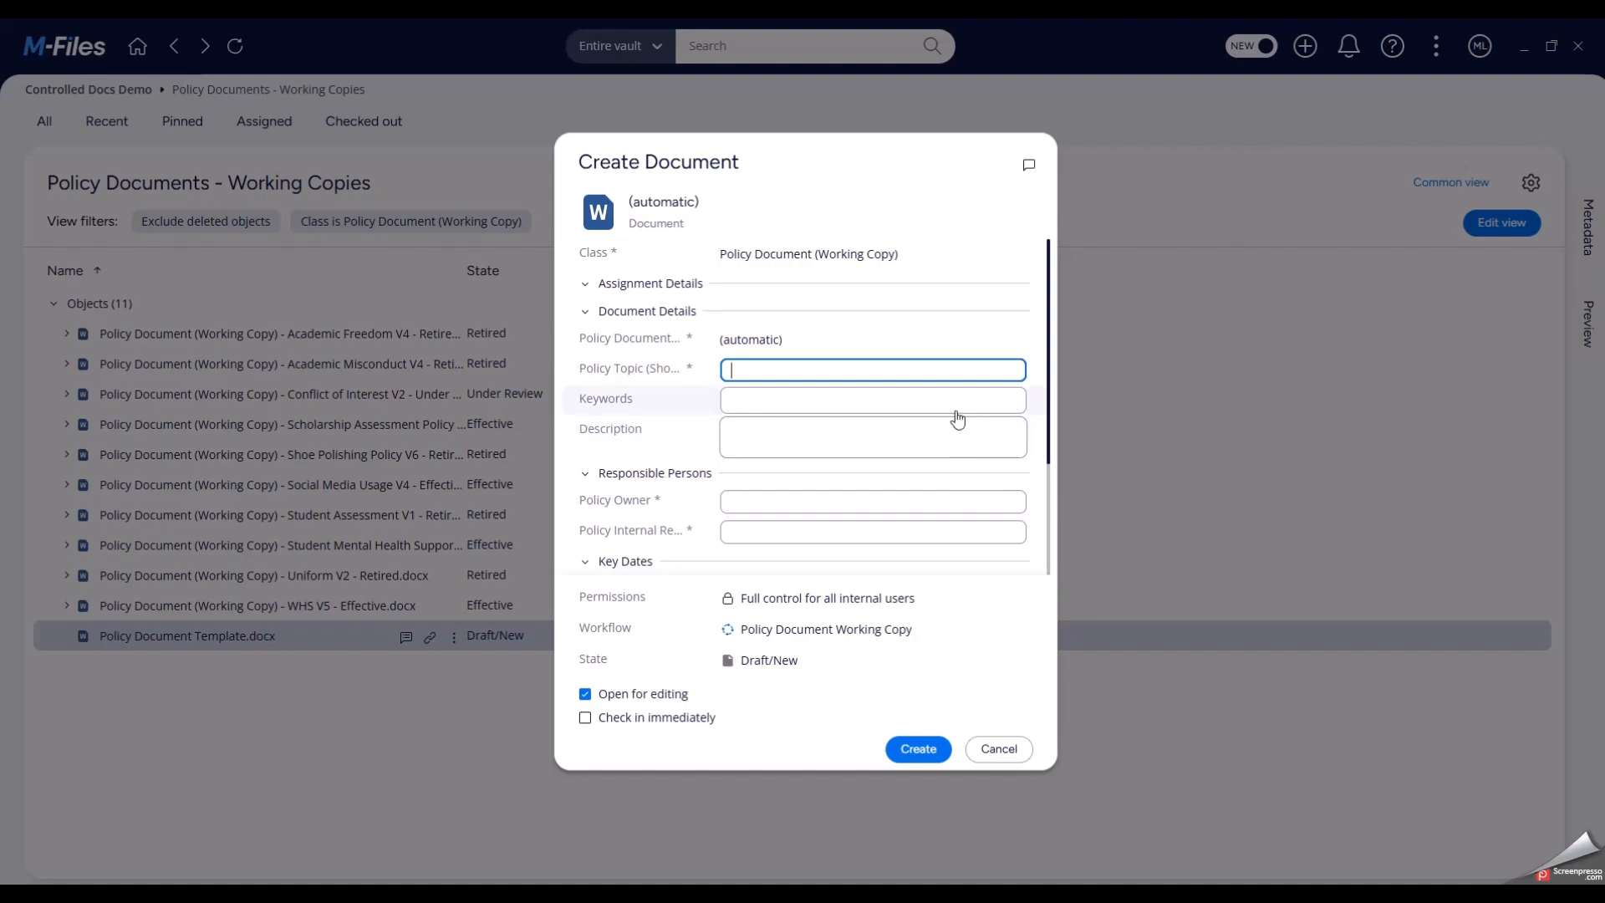
type("Al in Assessment")
- Paste the description about acceptable use of artificial intelligence by students, and set the keywords to "Assessment, AI, artificial intelligence"
left_click(782, 431)
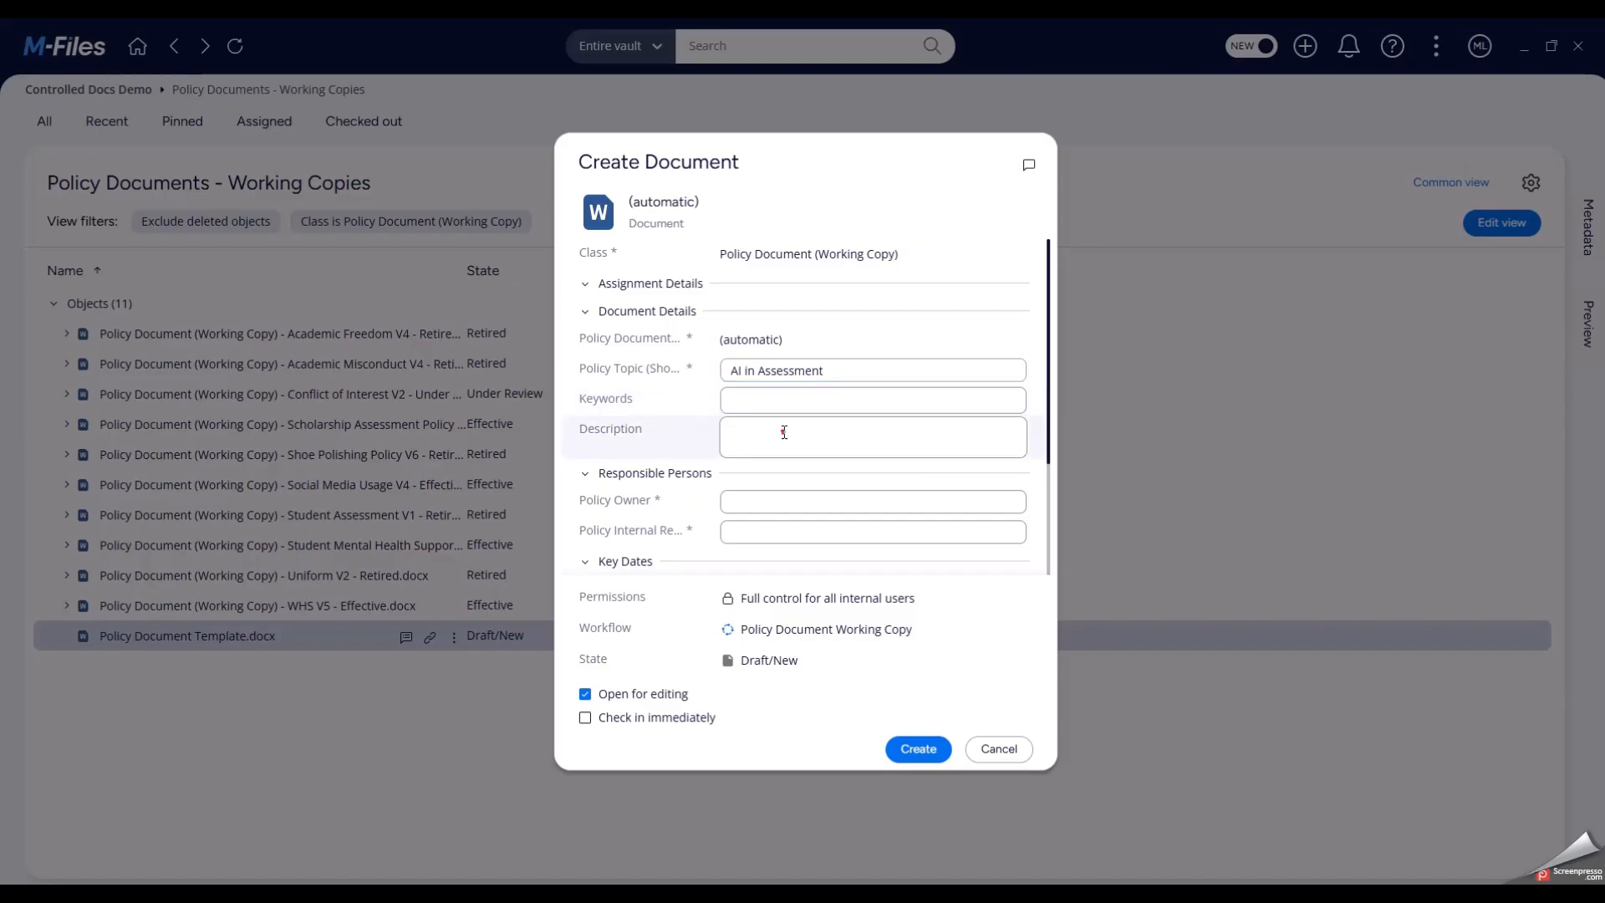
type("Sets boundaries and clarifies acceptable use of artificial intelligence by students in producing work submitted for academic assessment.")
left_click(778, 403)
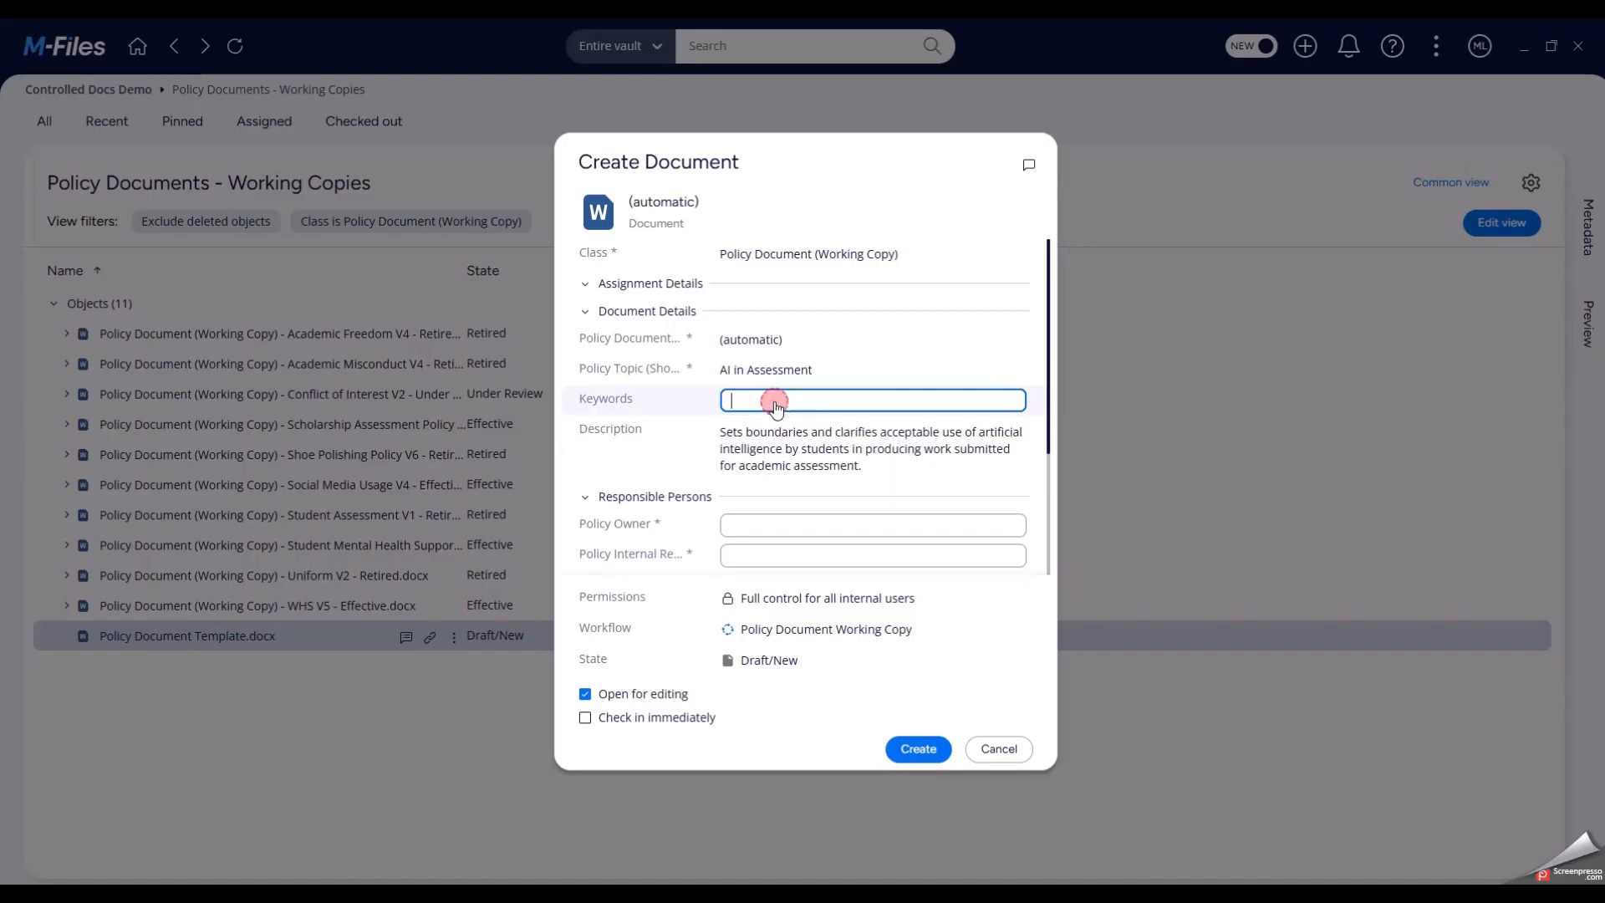
type("Assessment, AI, artificial intelligence")
- Assign the policy owner and the policy internal reviewer, and create the document with opening for editing enabled
scroll(780, 485, "down", 3)
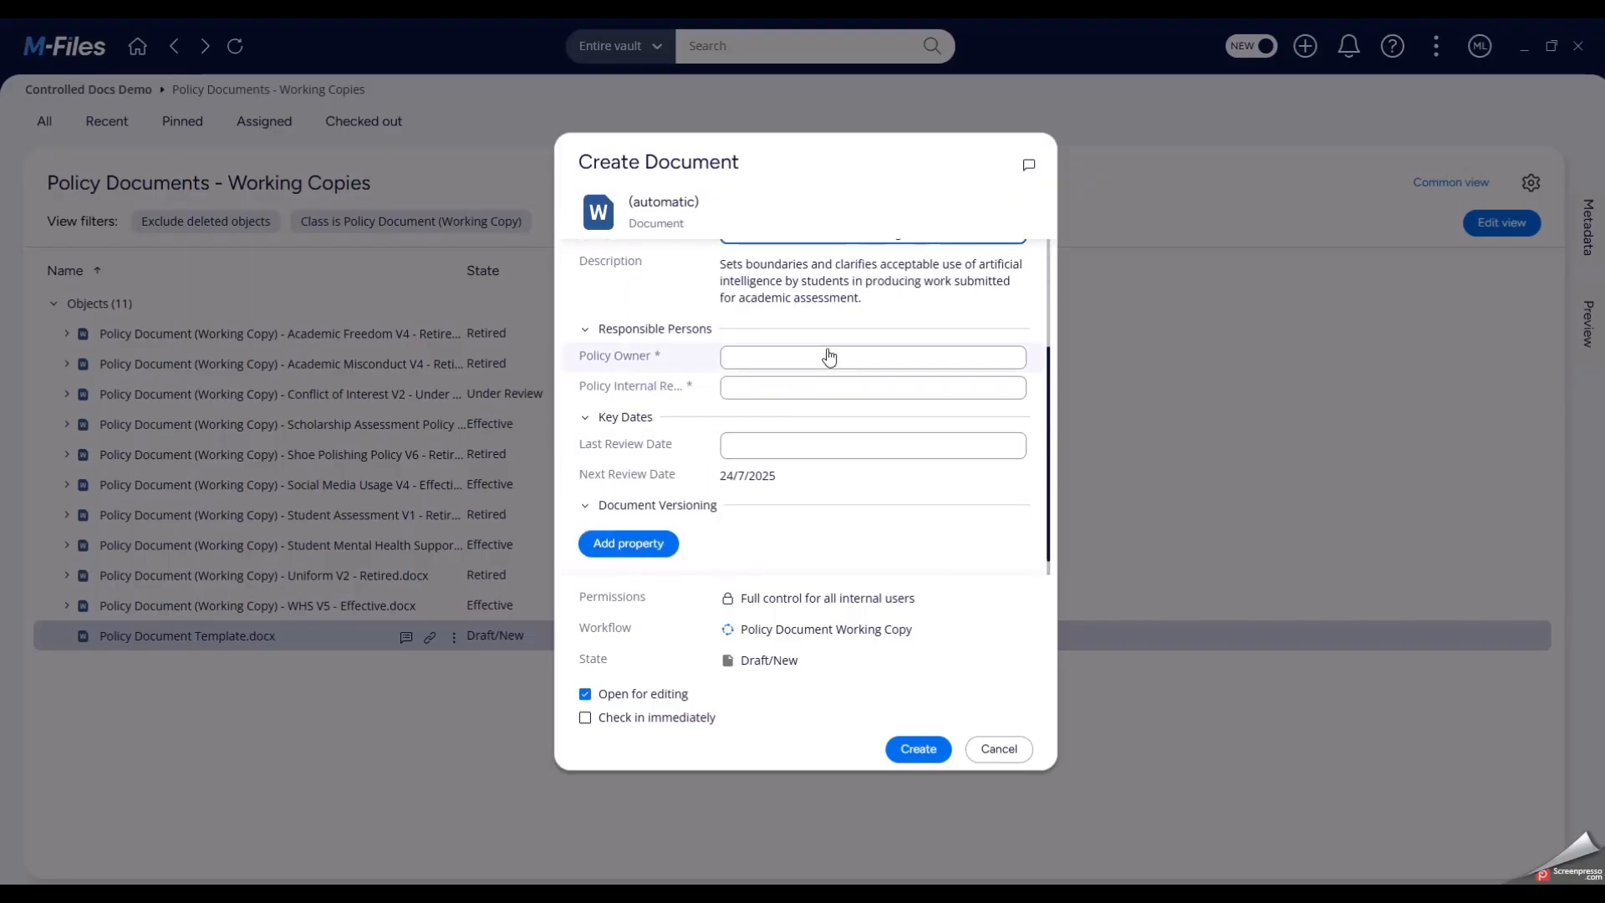
left_click(828, 354)
left_click(813, 529)
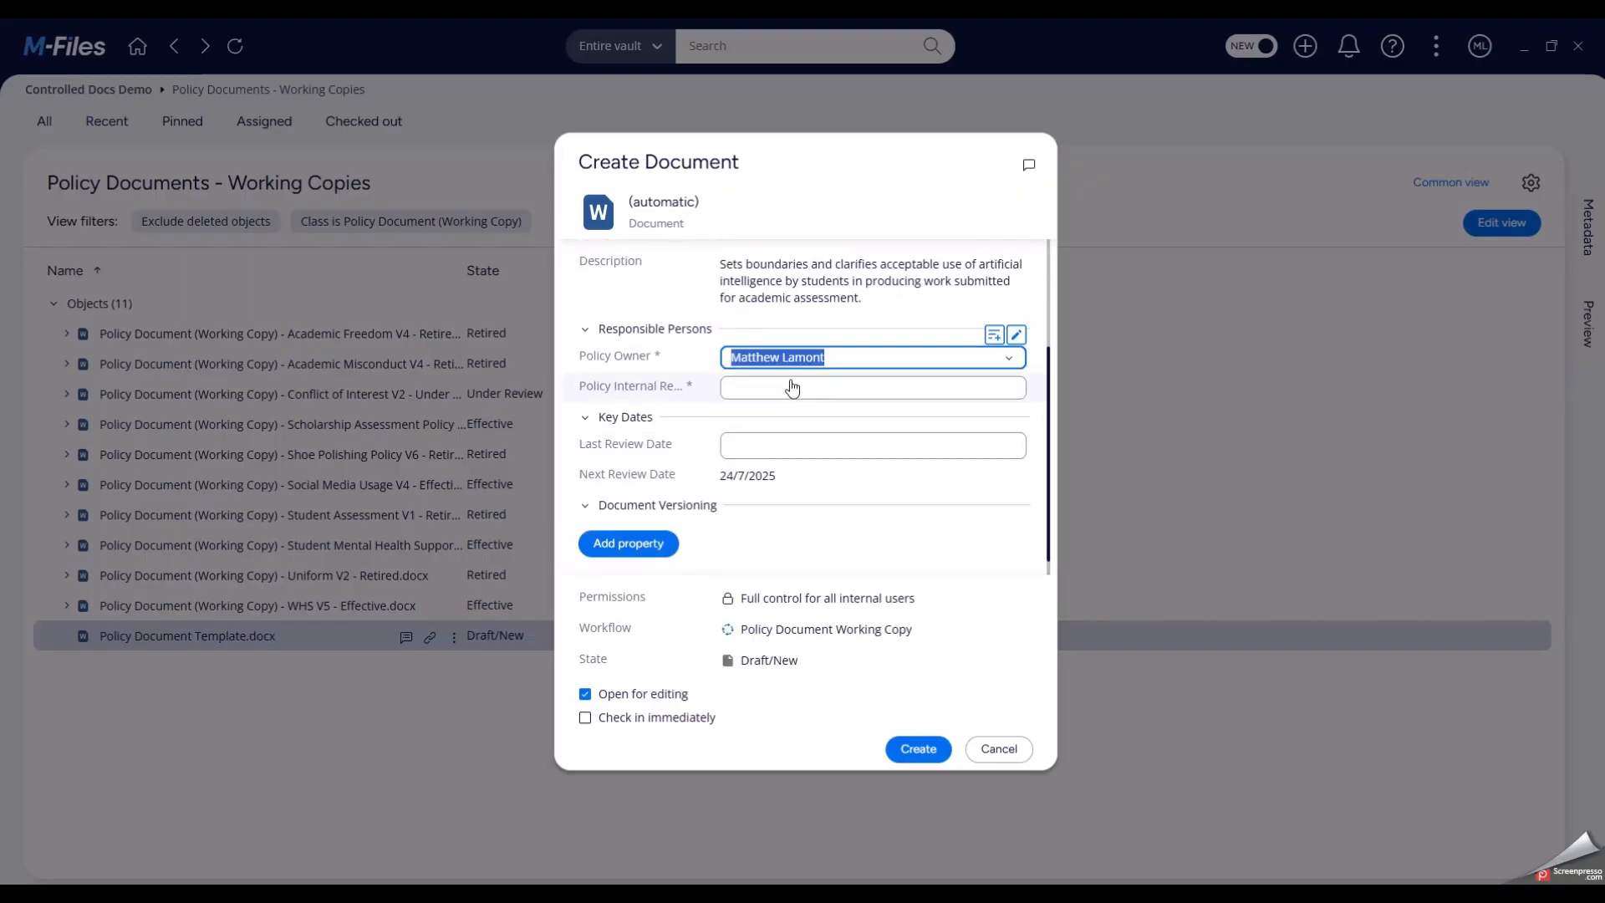
left_click(793, 387)
left_click(784, 435)
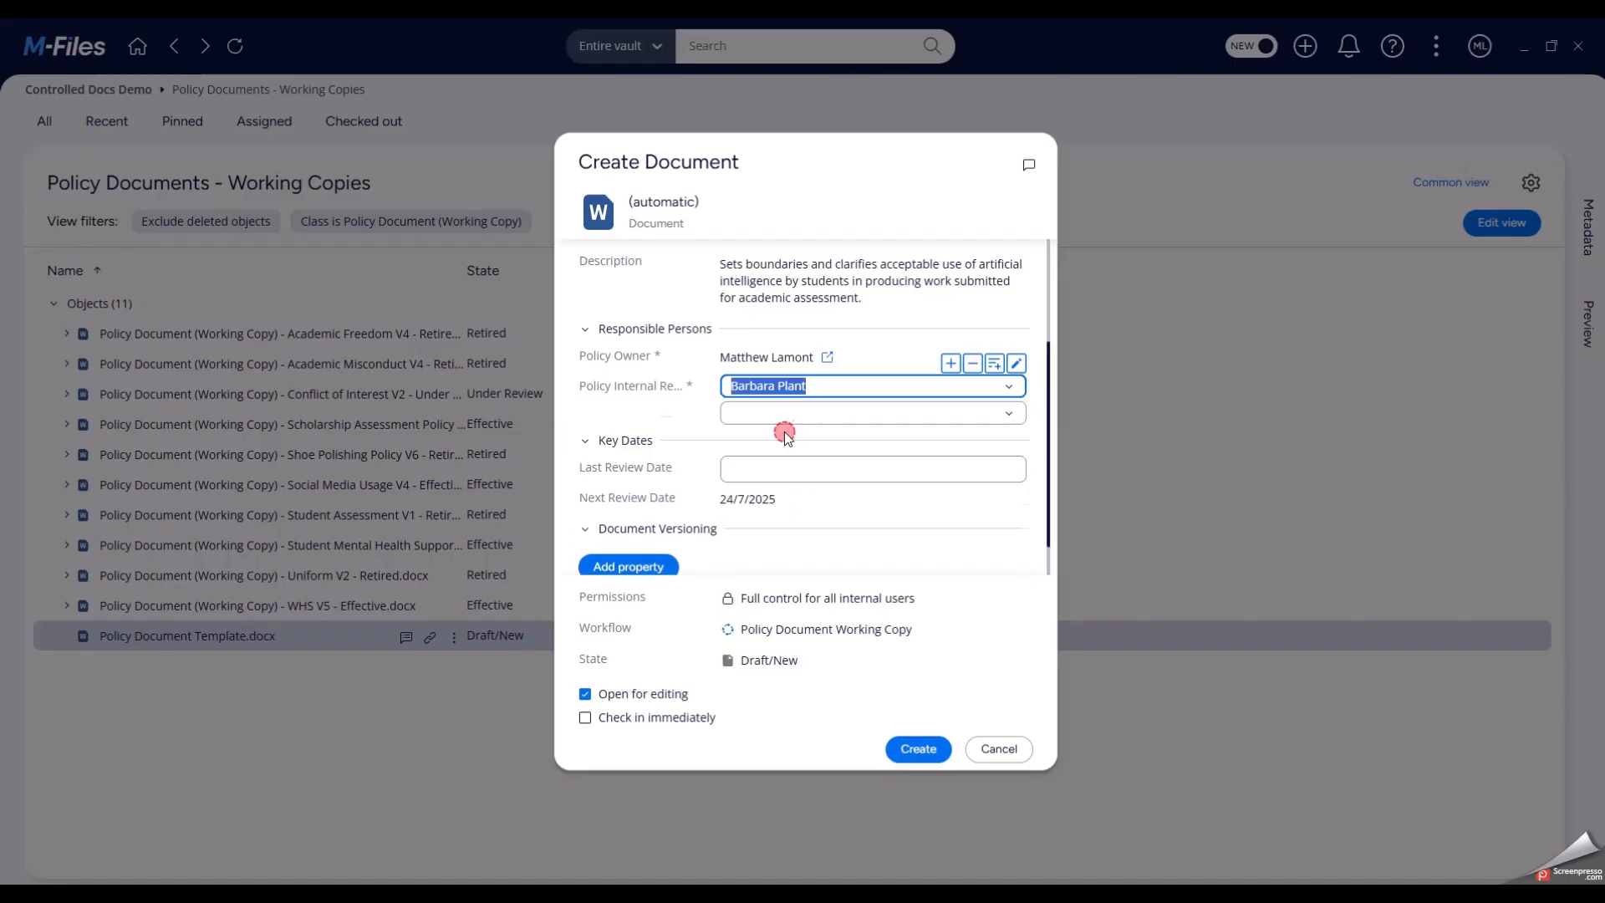
scroll(803, 452, "down", 1)
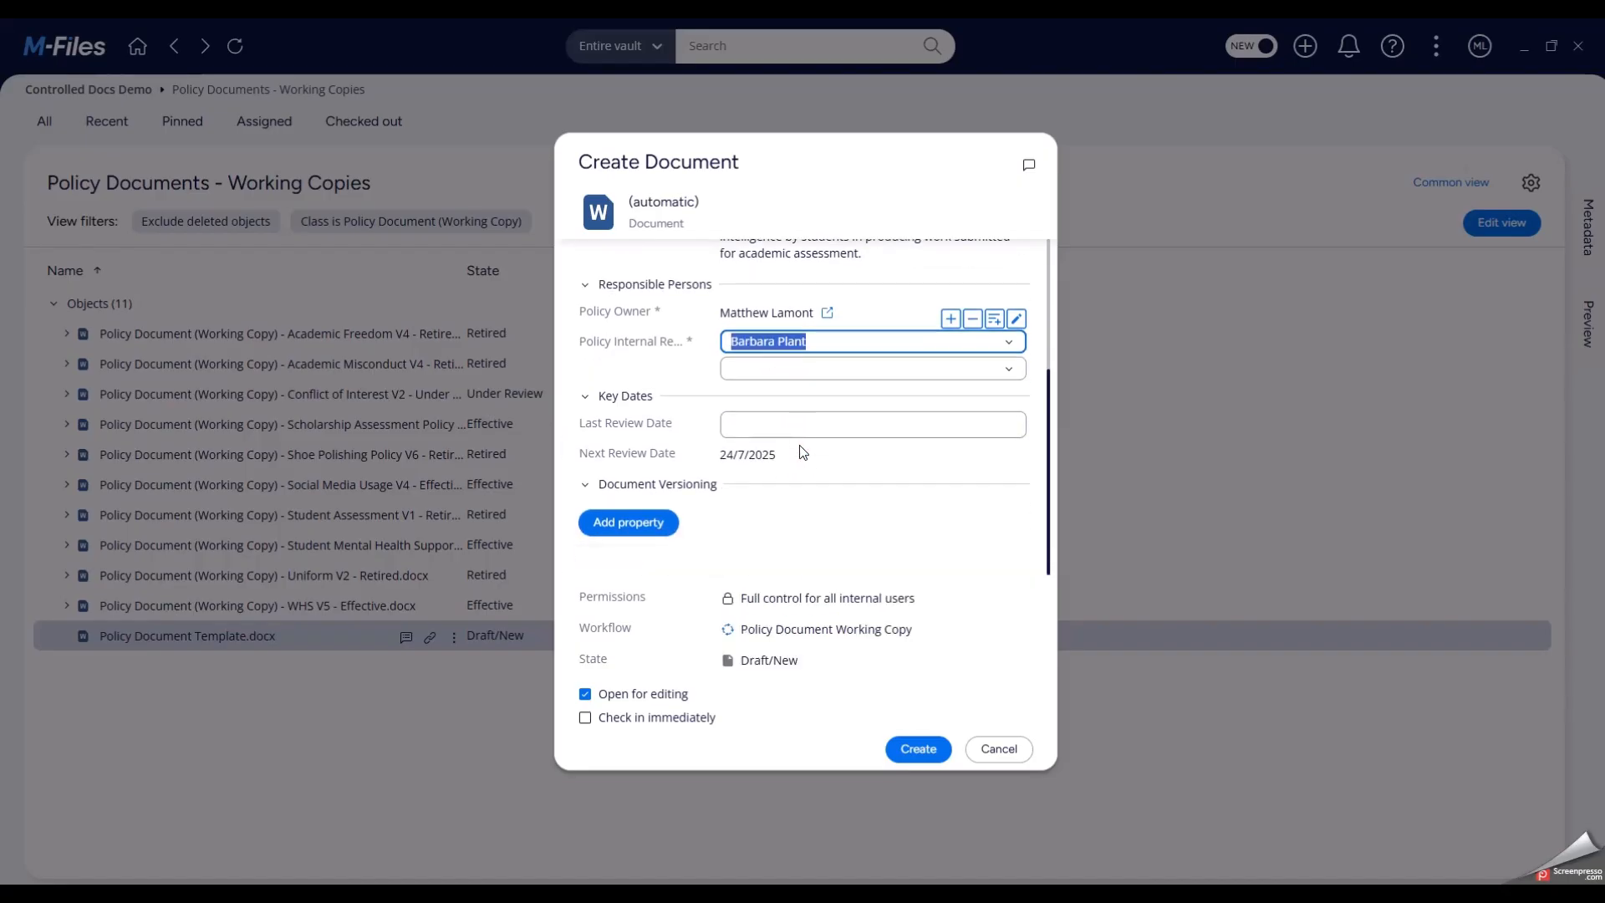
left_click(939, 755)
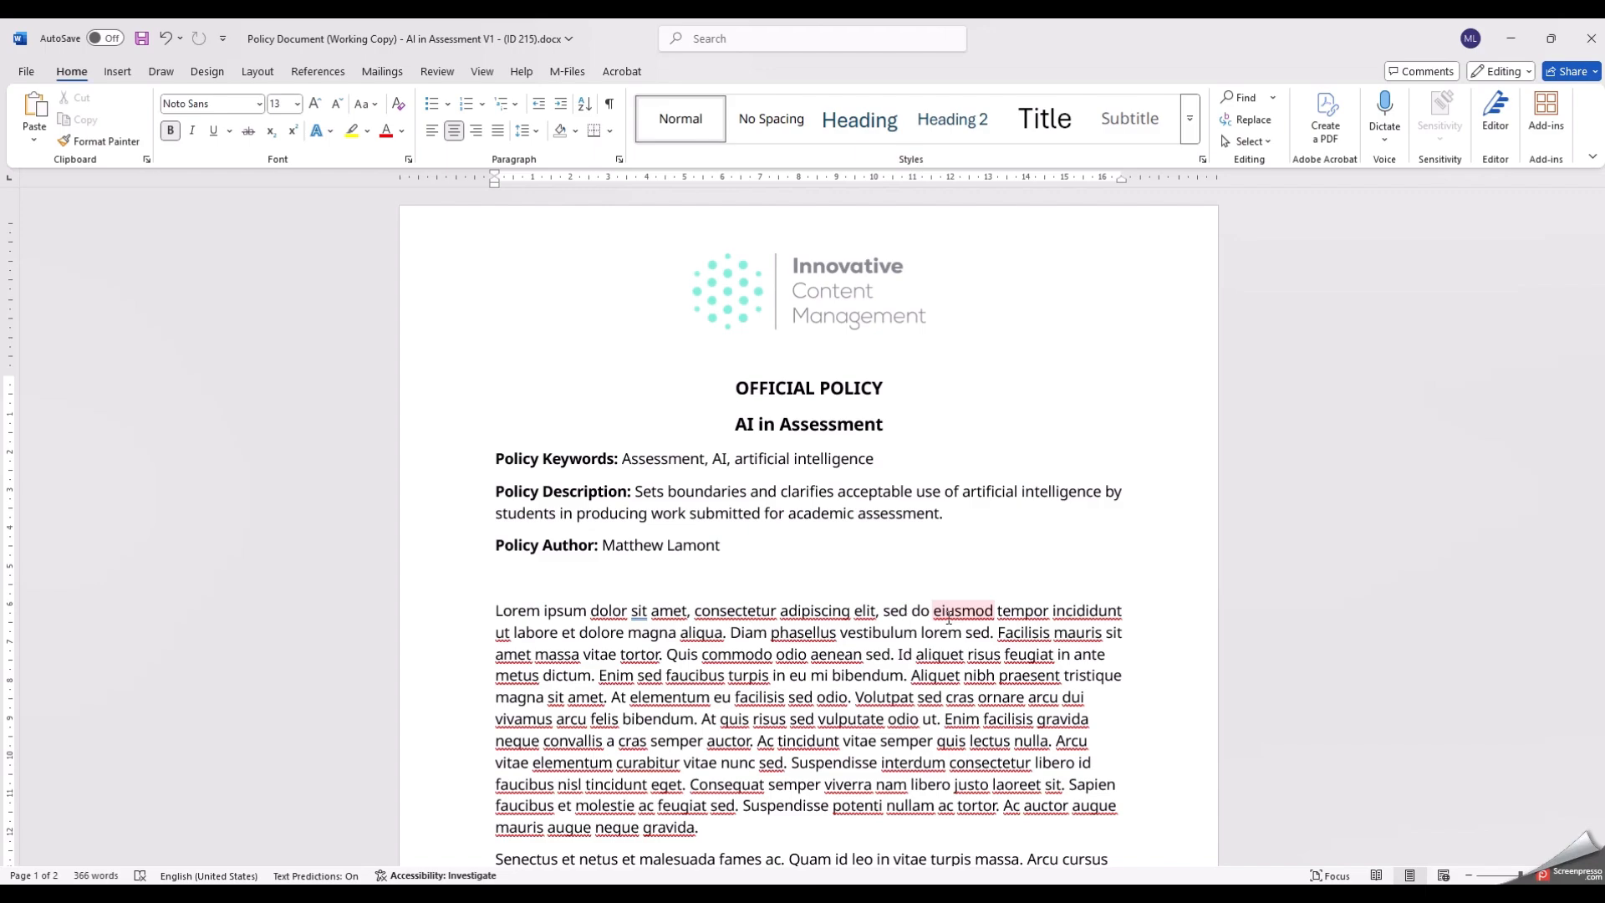
- Close the AI in Assessment policy file in Word, saving its changes back to the vault
left_click(1591, 38)
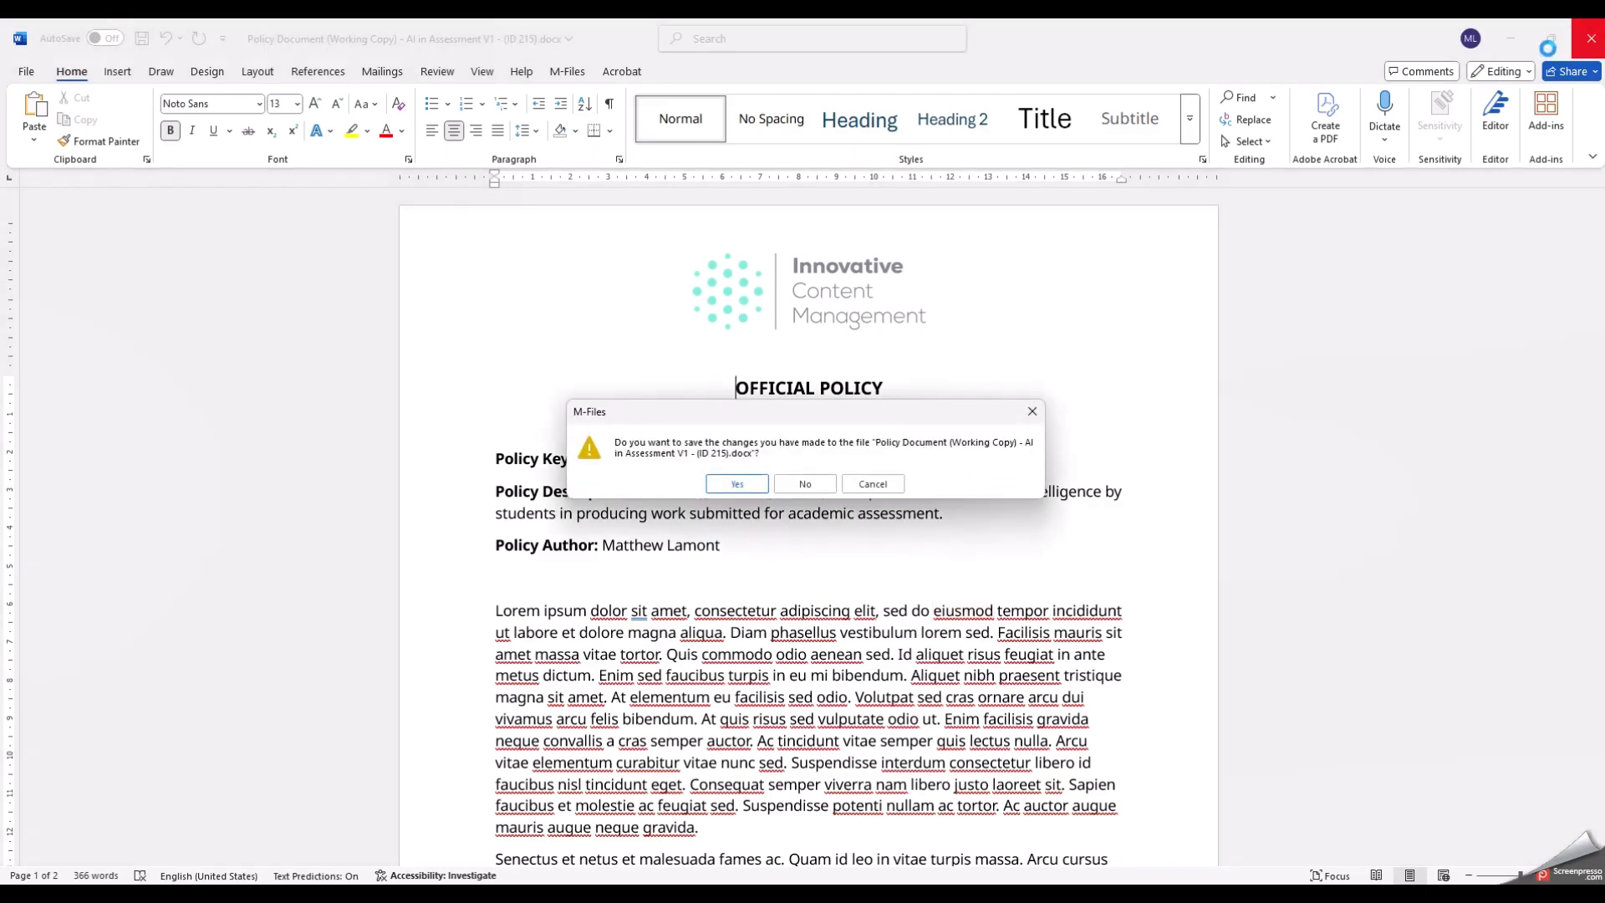
left_click(738, 491)
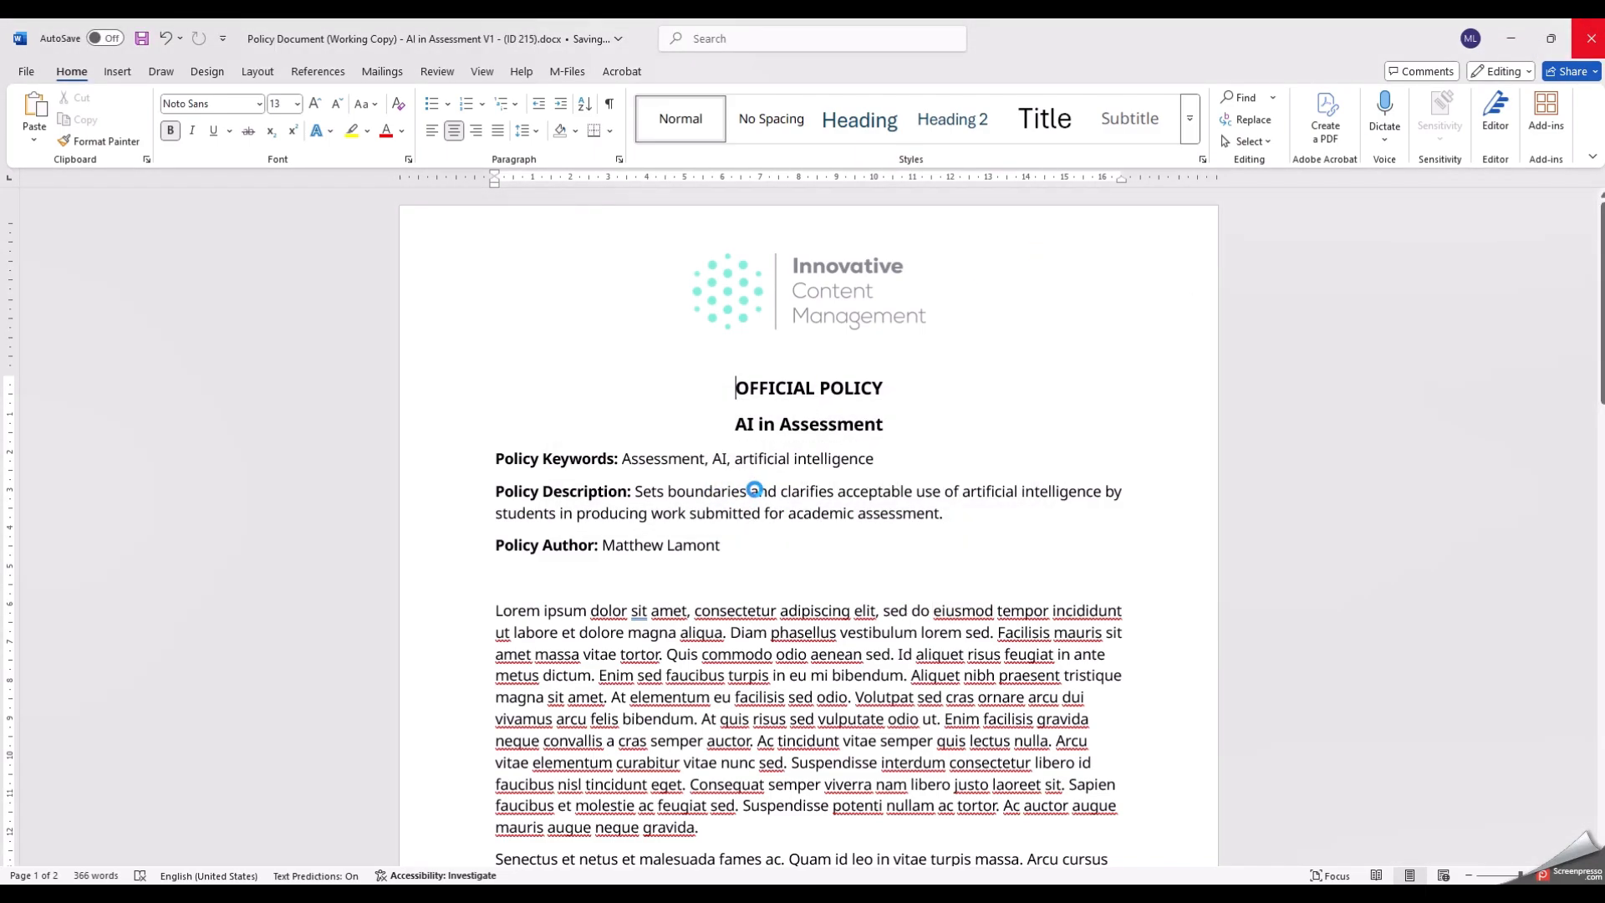
left_click(749, 492)
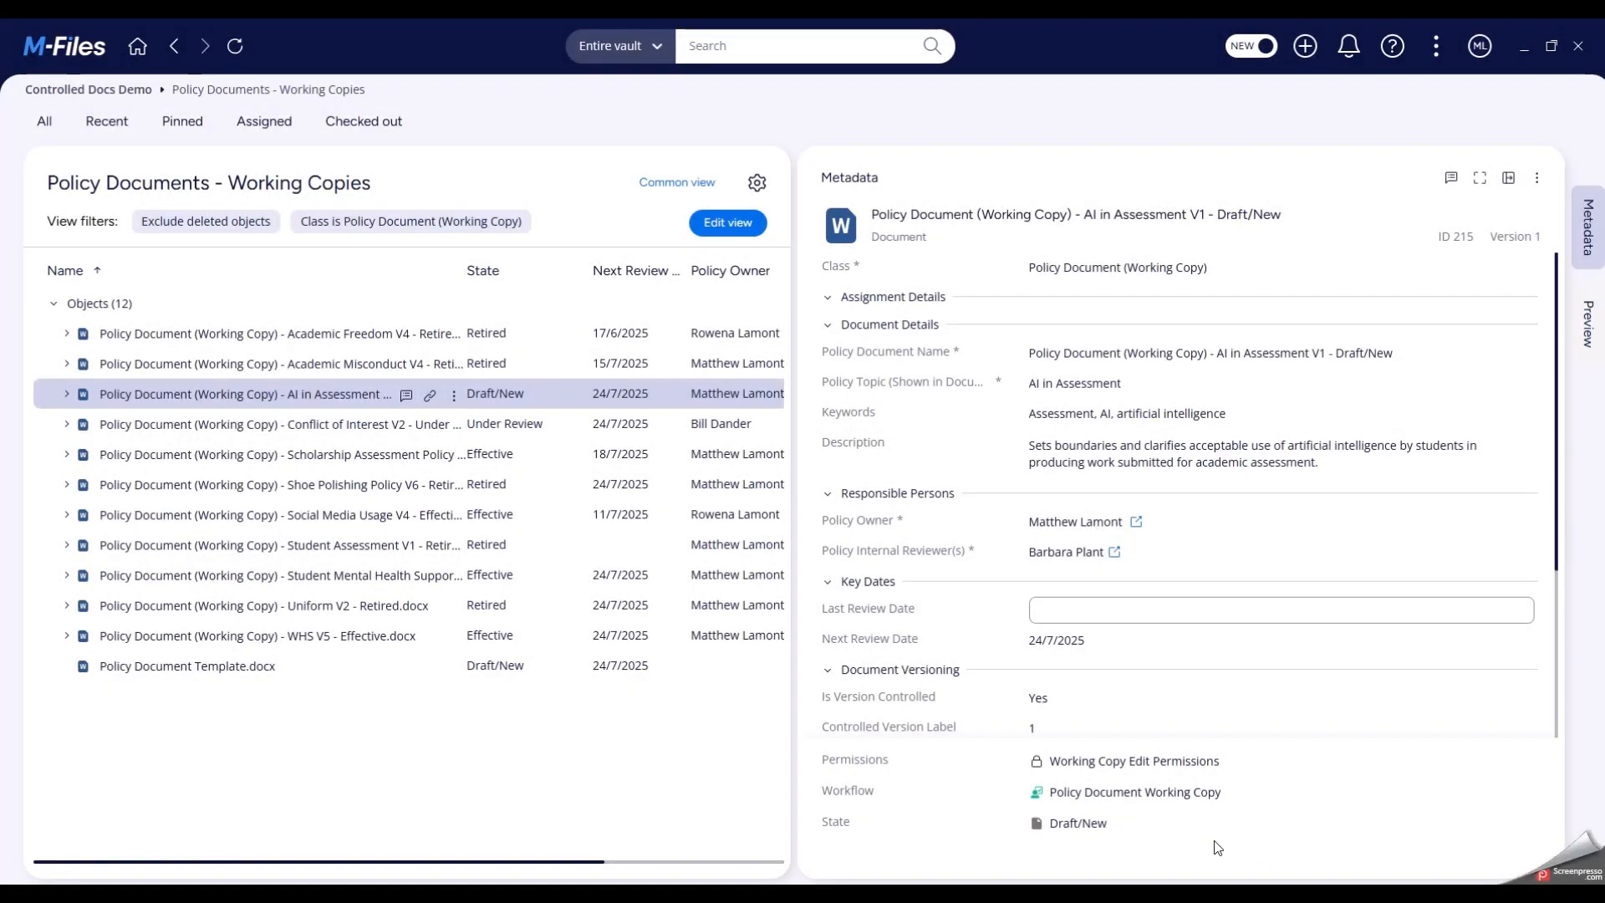
- Apply the Send for Review state transition to the AI in Assessment working copy and save it
left_click(1156, 825)
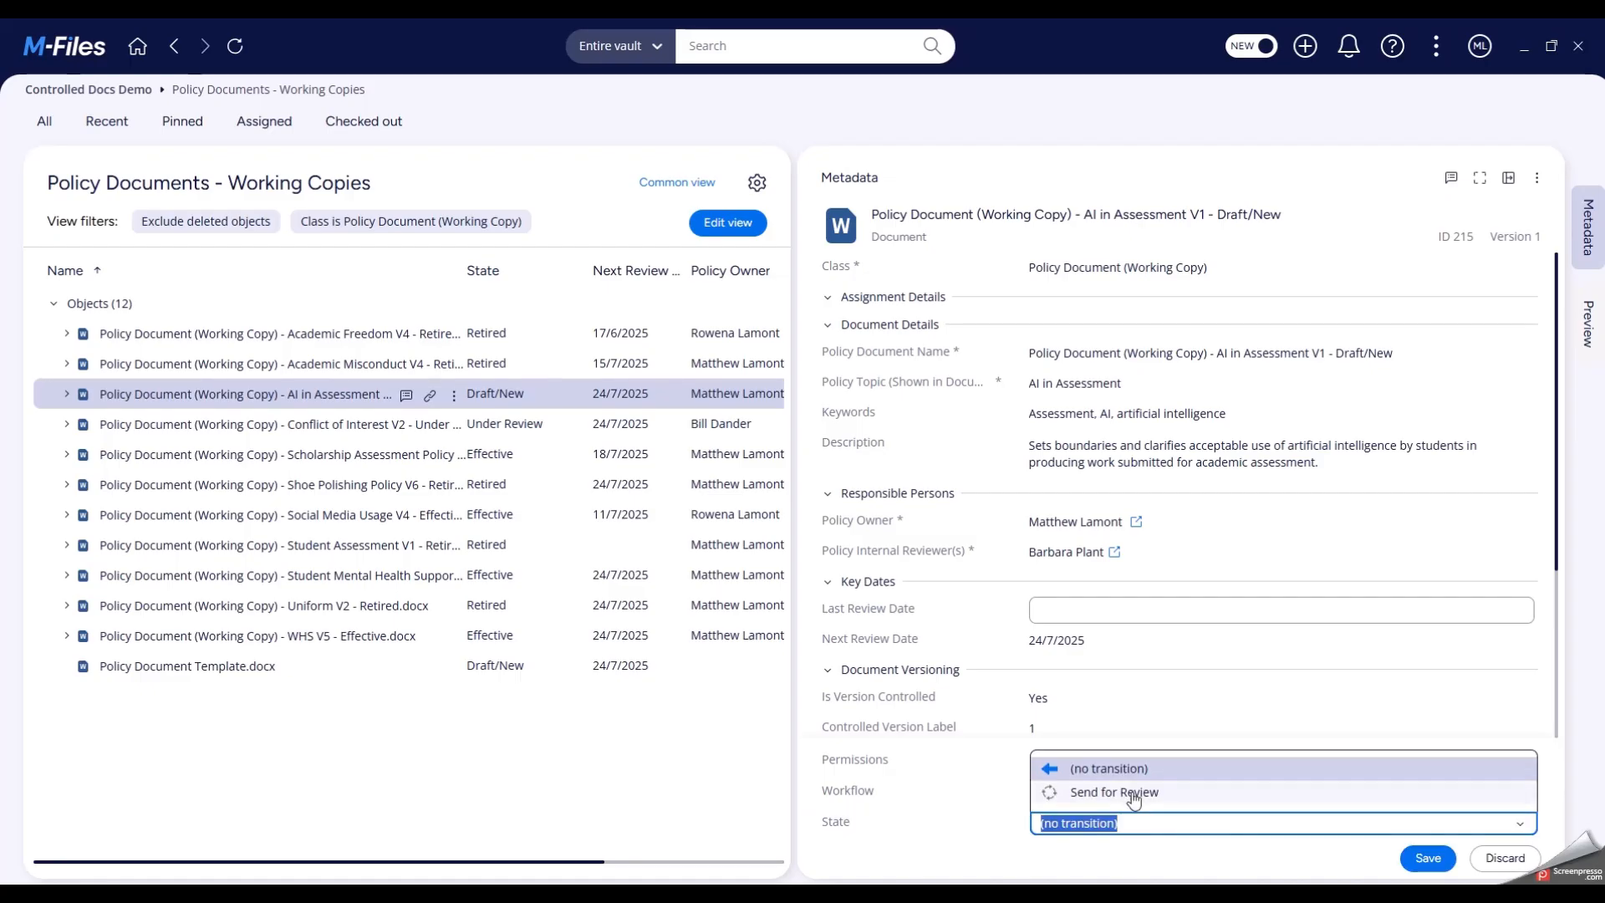
left_click(1132, 793)
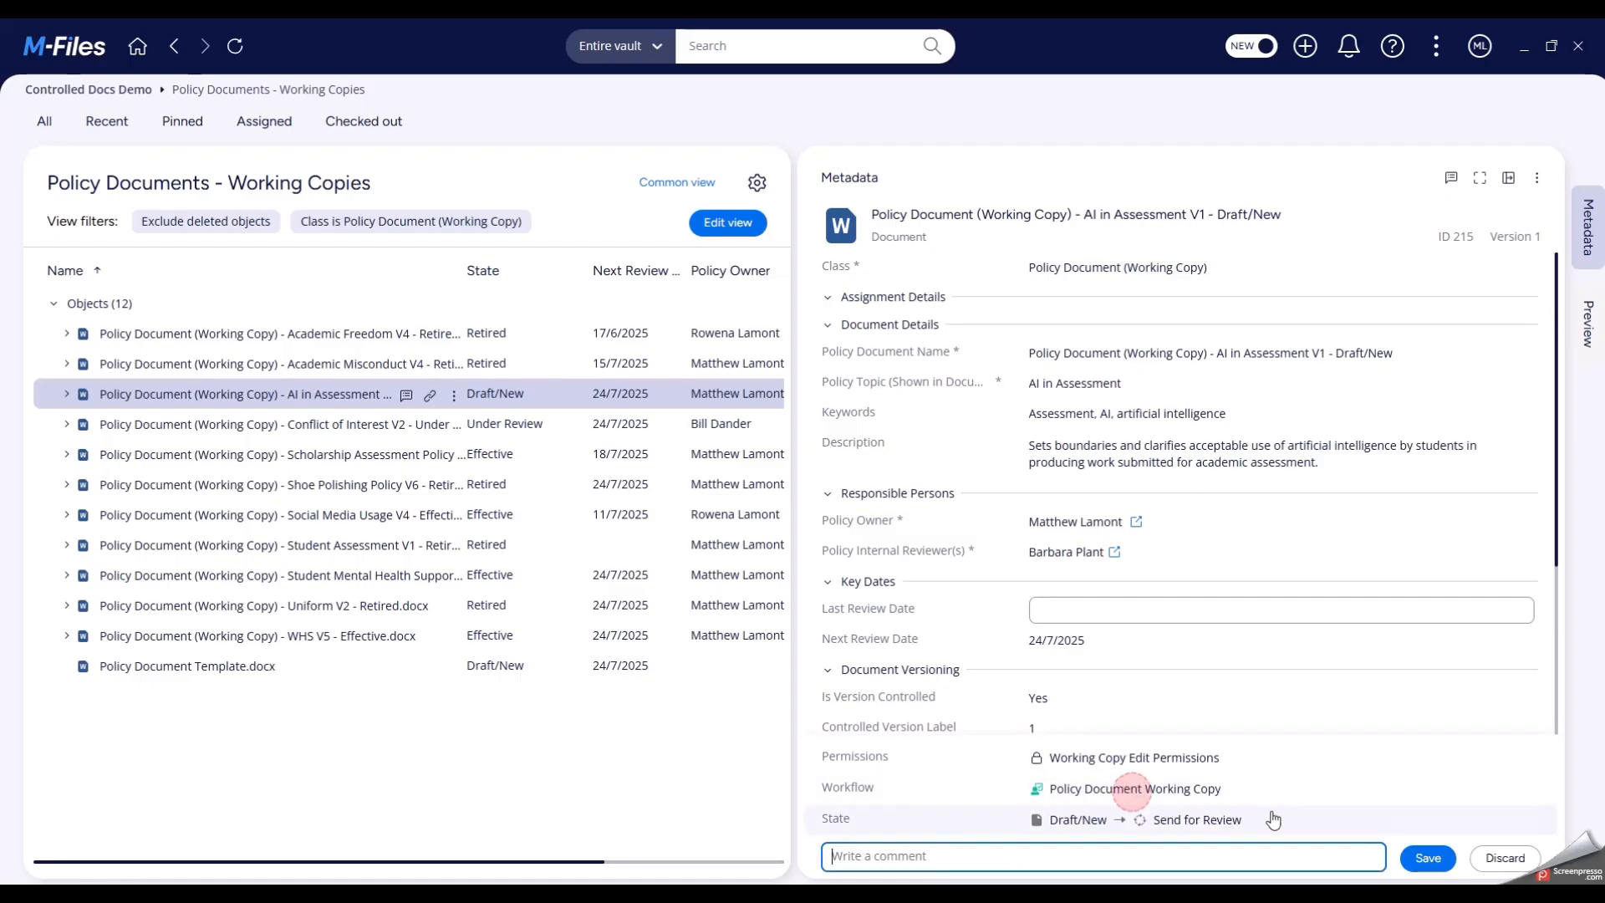
left_click(1425, 859)
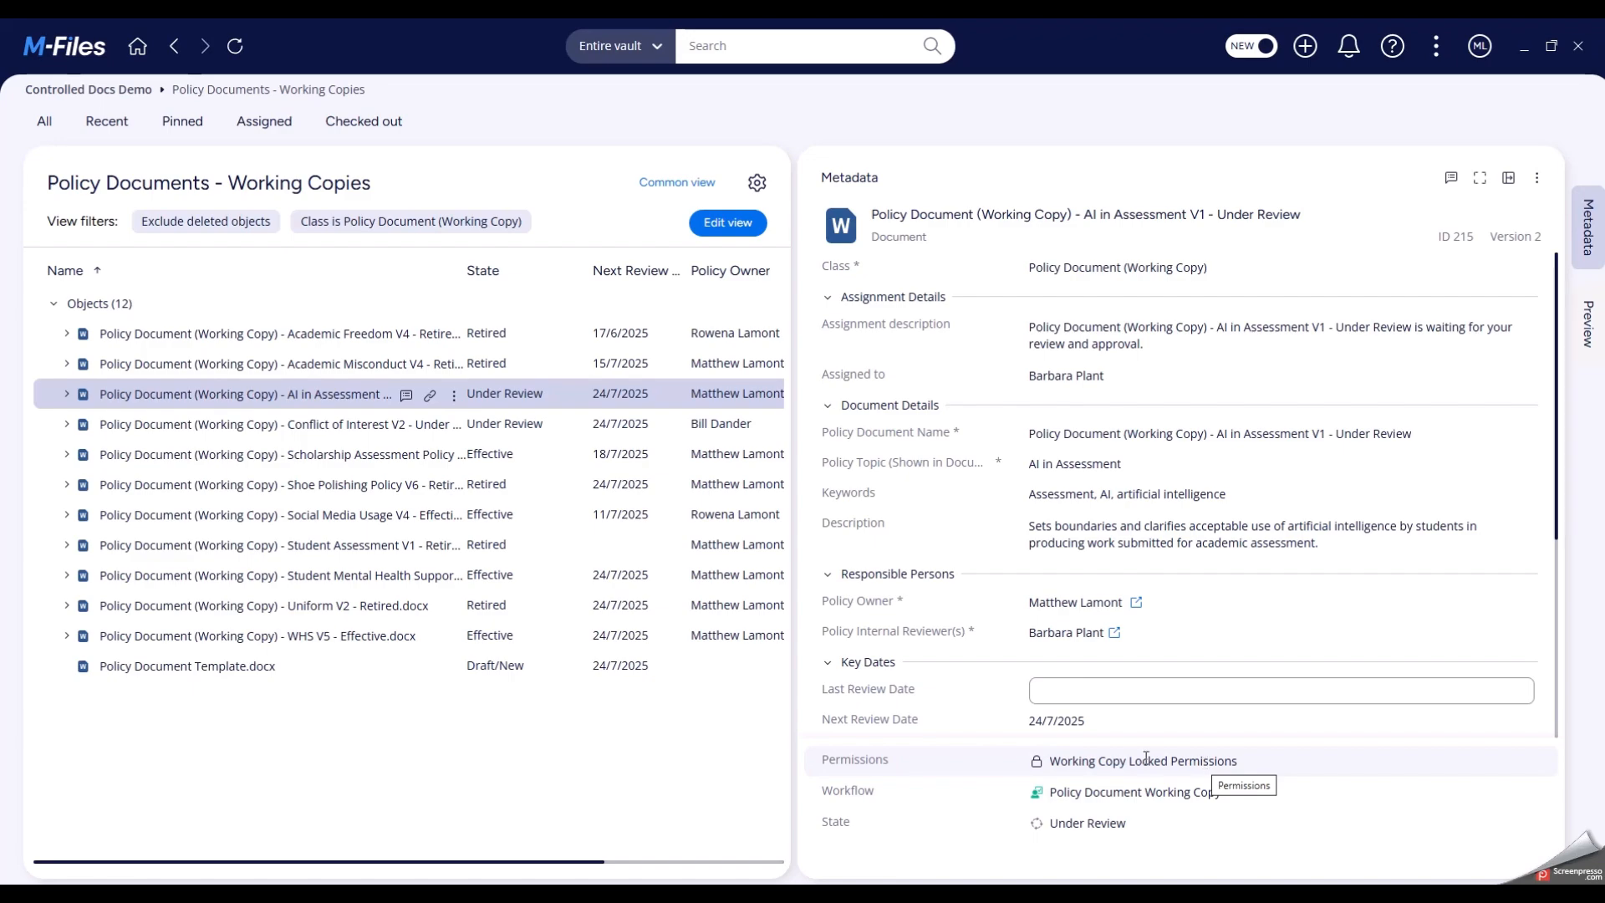
left_click(1071, 763)
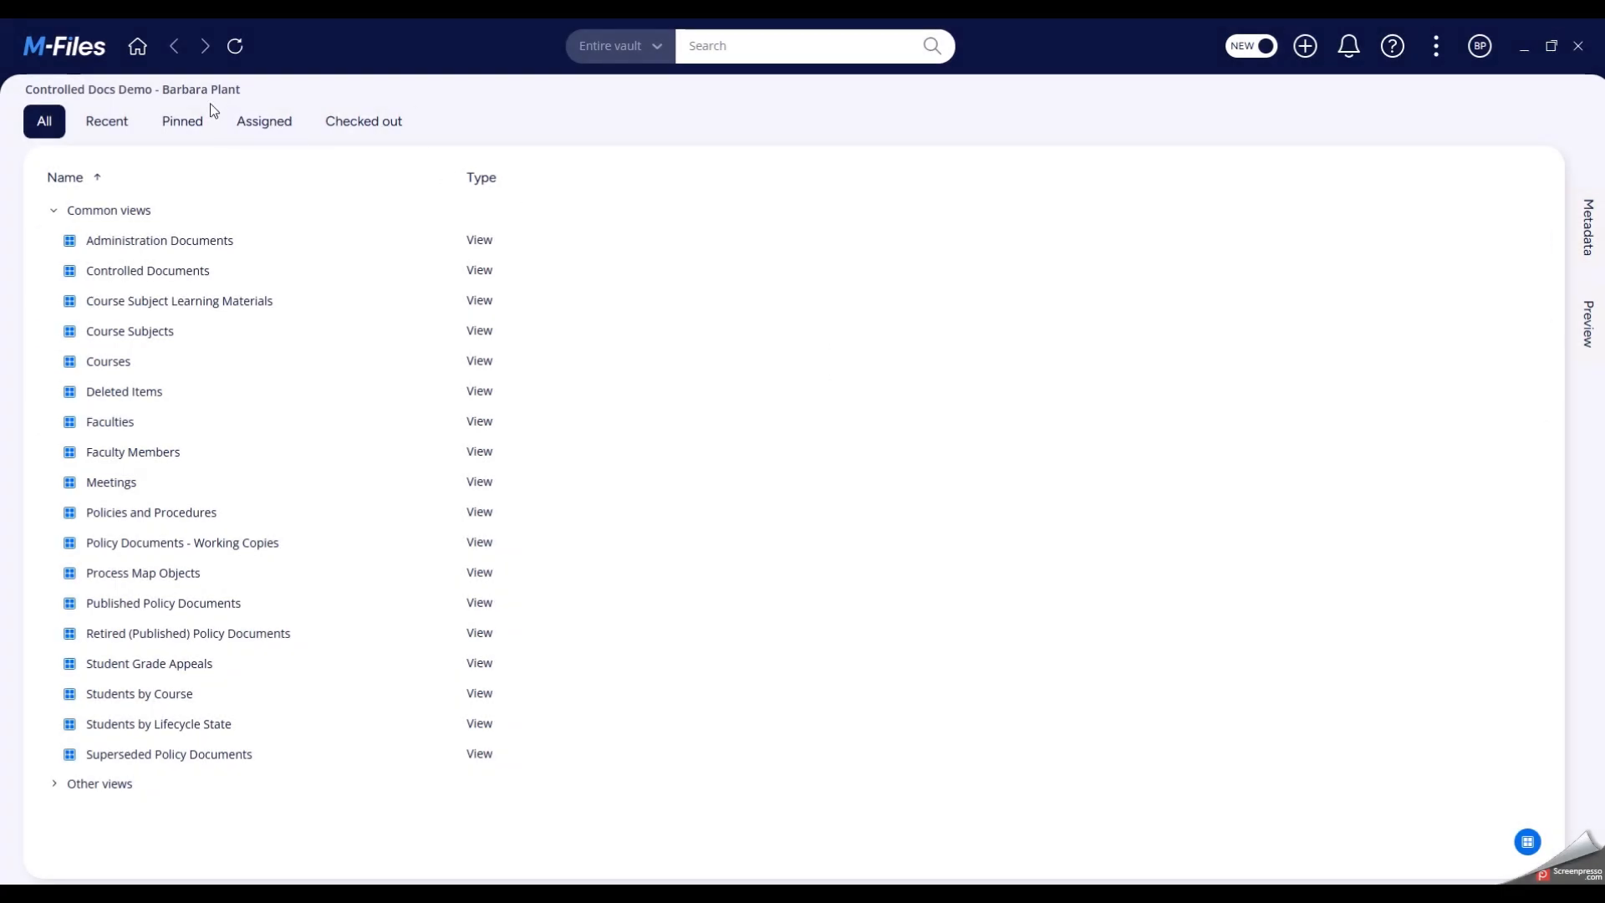
- In the reviewer's vault, select the AI in Assessment document among the assigned items and show its metadata and preview
left_click(274, 132)
left_click(312, 240)
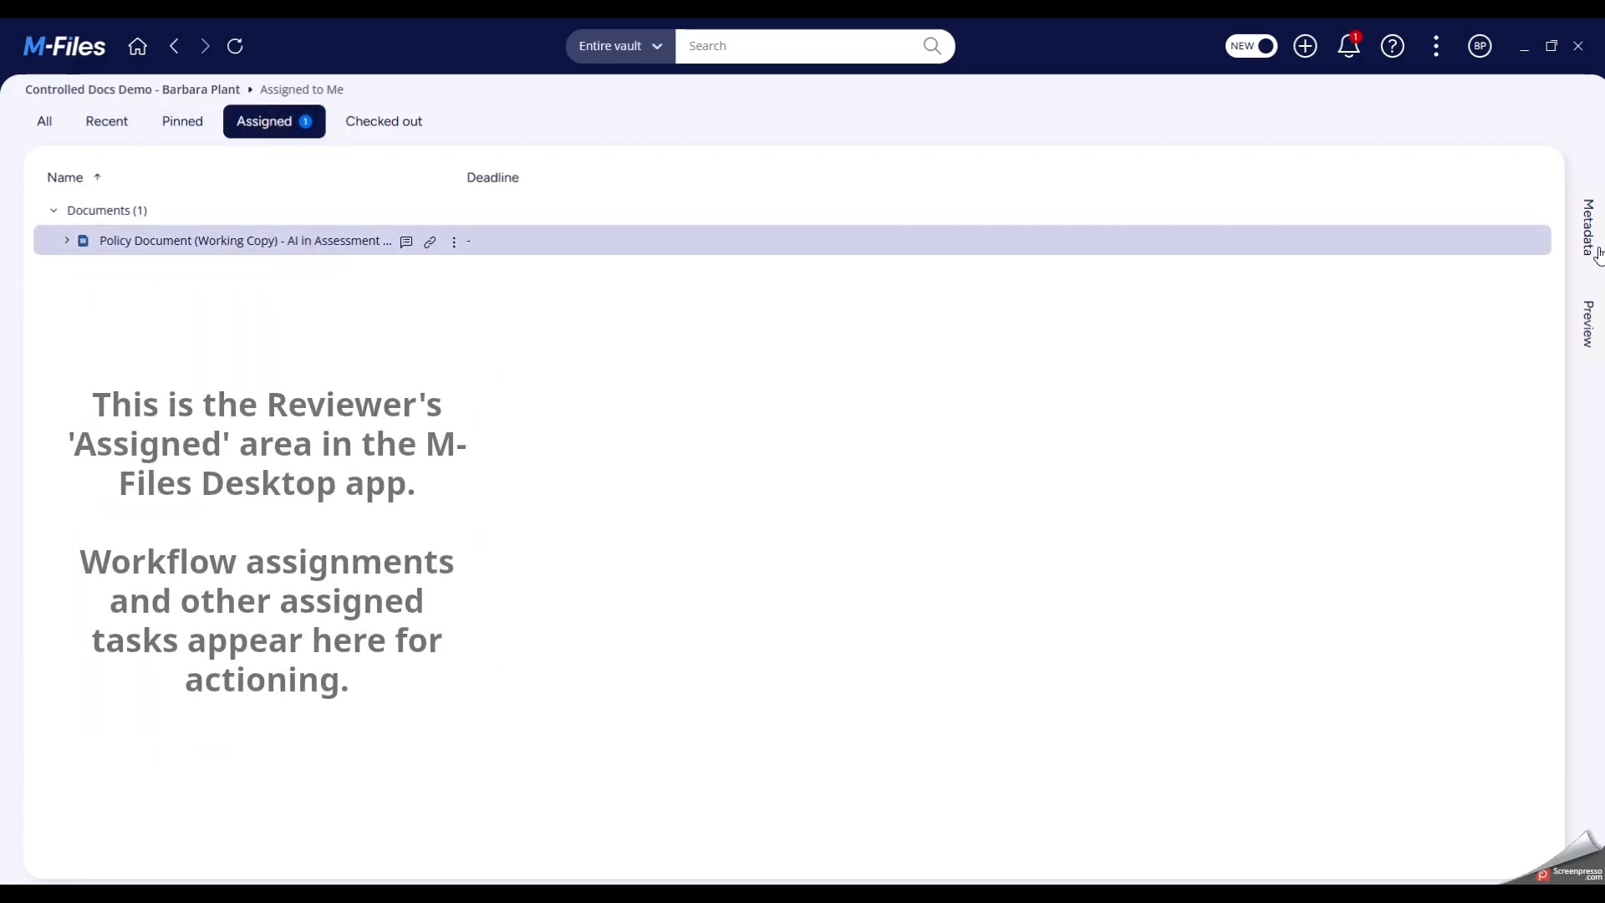
left_click(1582, 249)
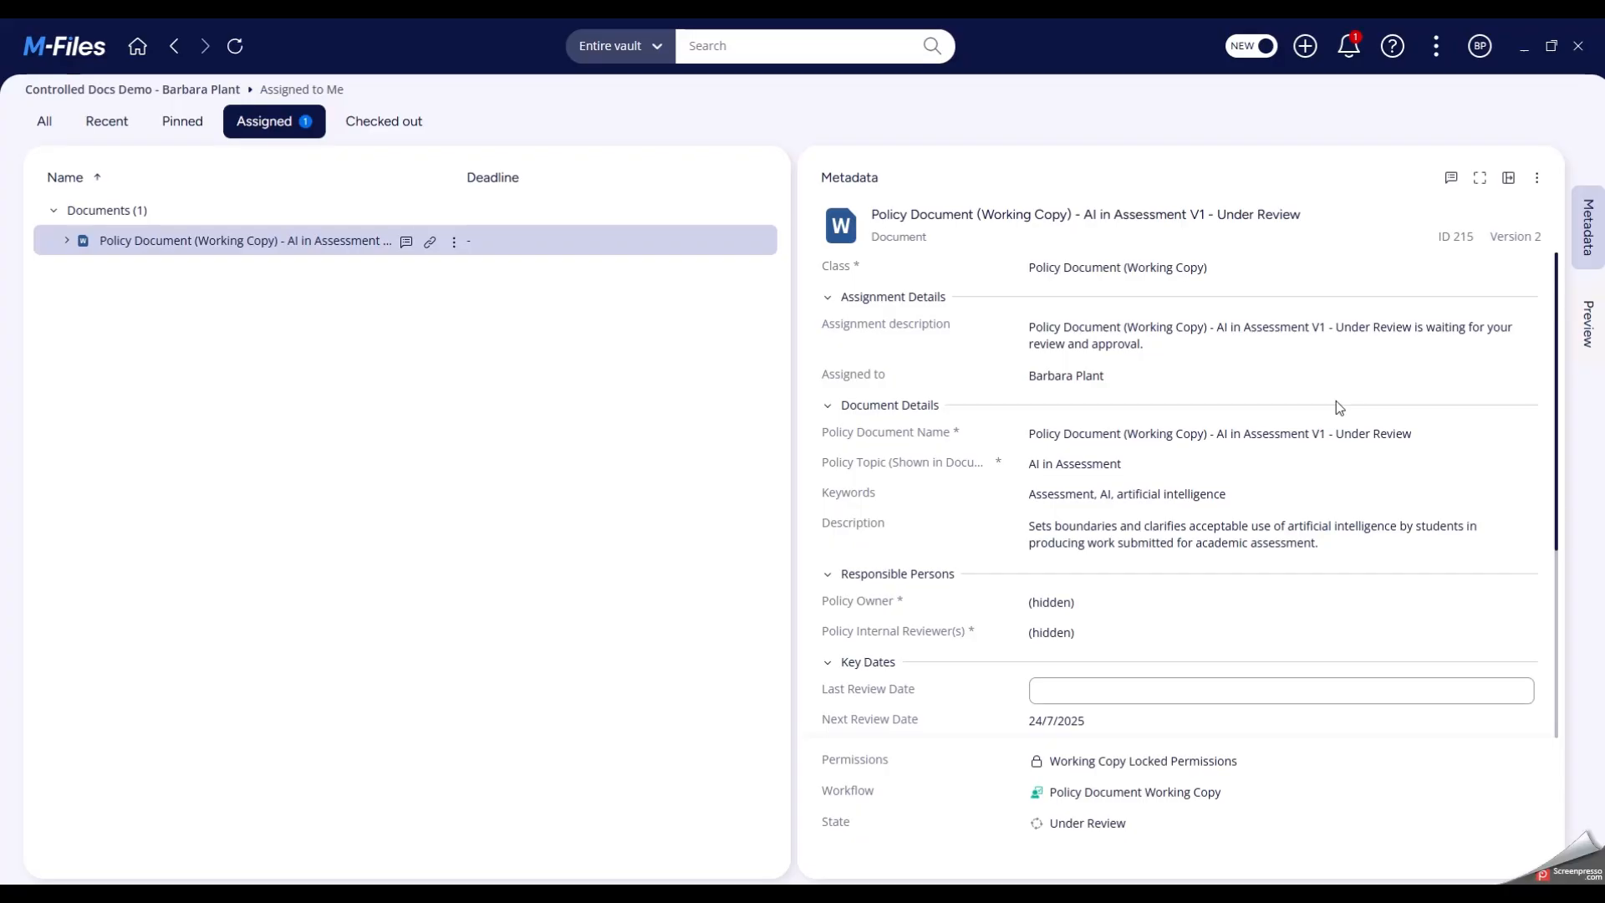
left_click(1580, 323)
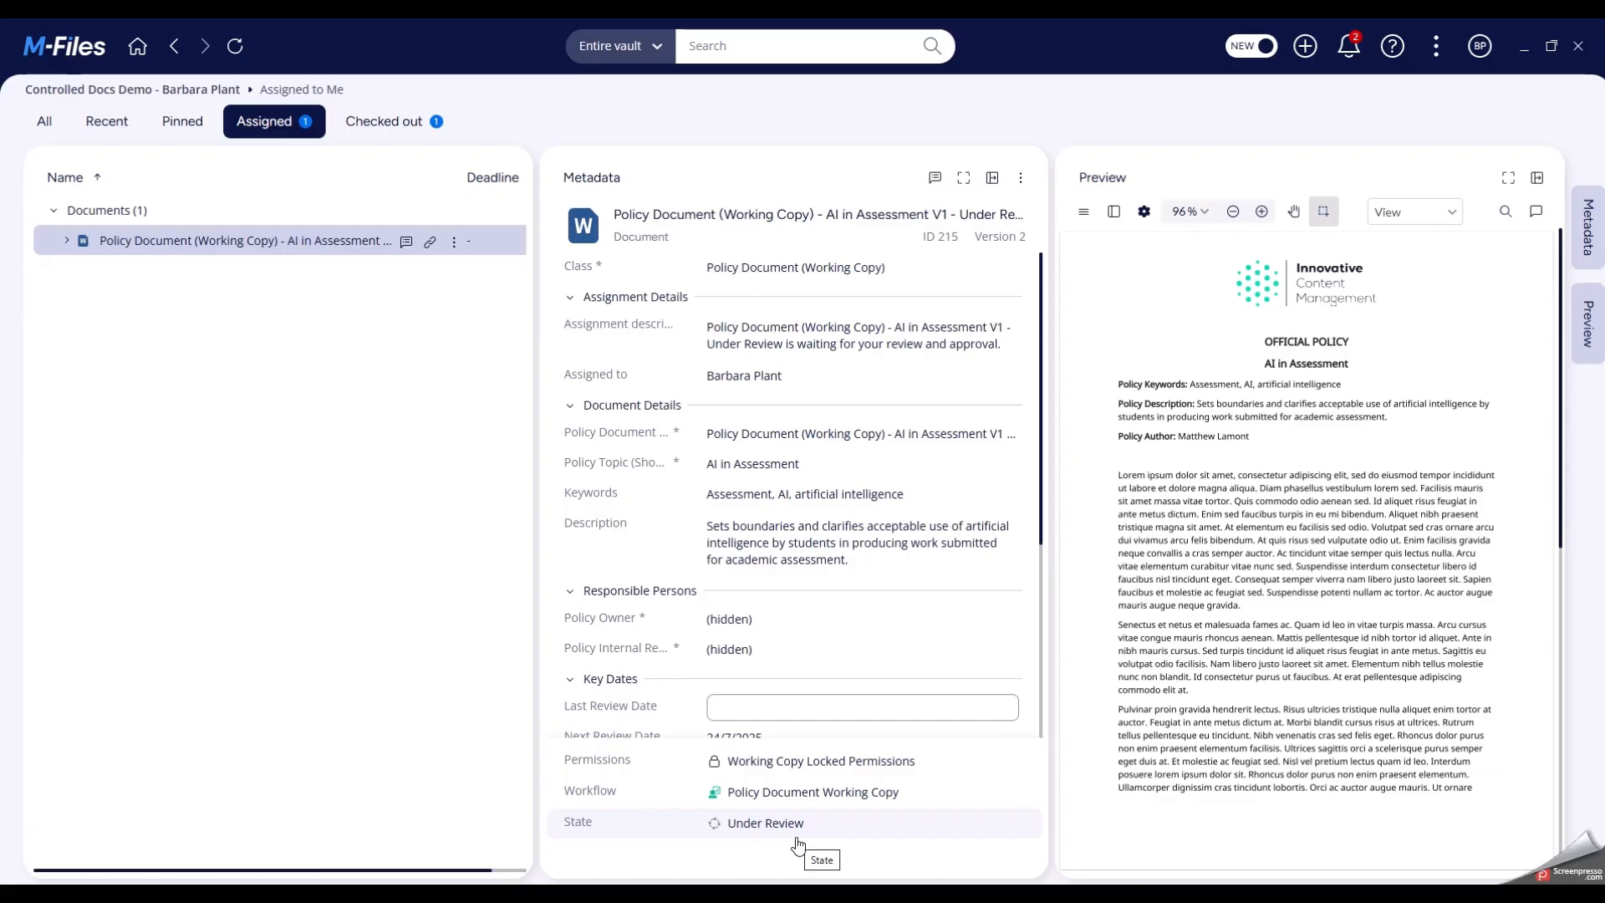
- Apply the Approve Policy state transition to the AI in Assessment document as reviewer and save it
left_click(790, 825)
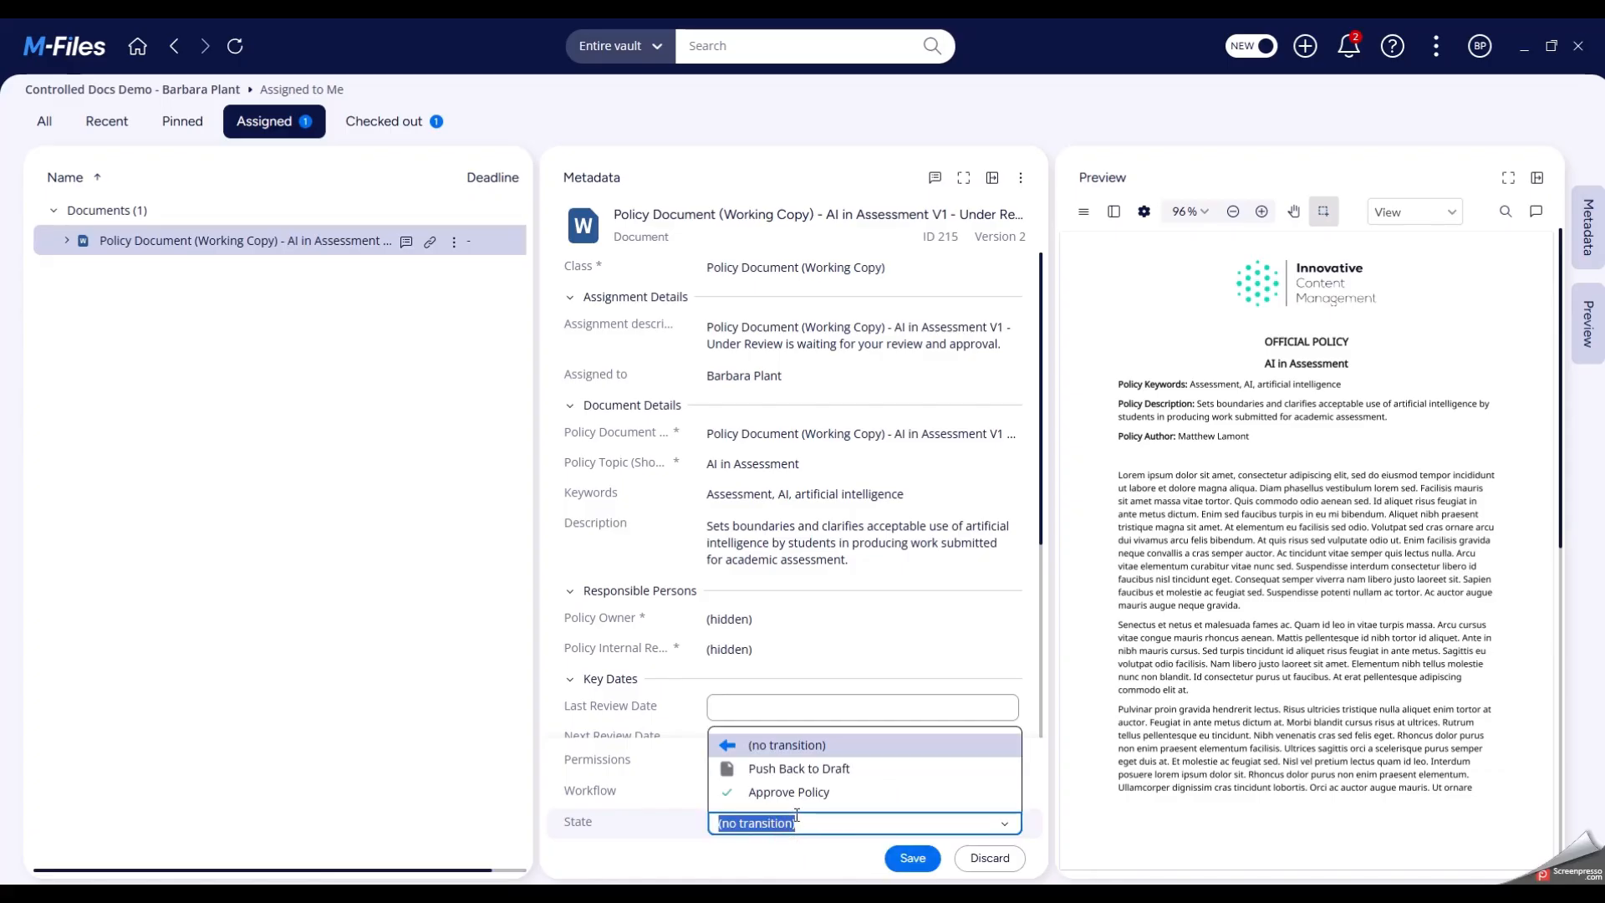
left_click(798, 797)
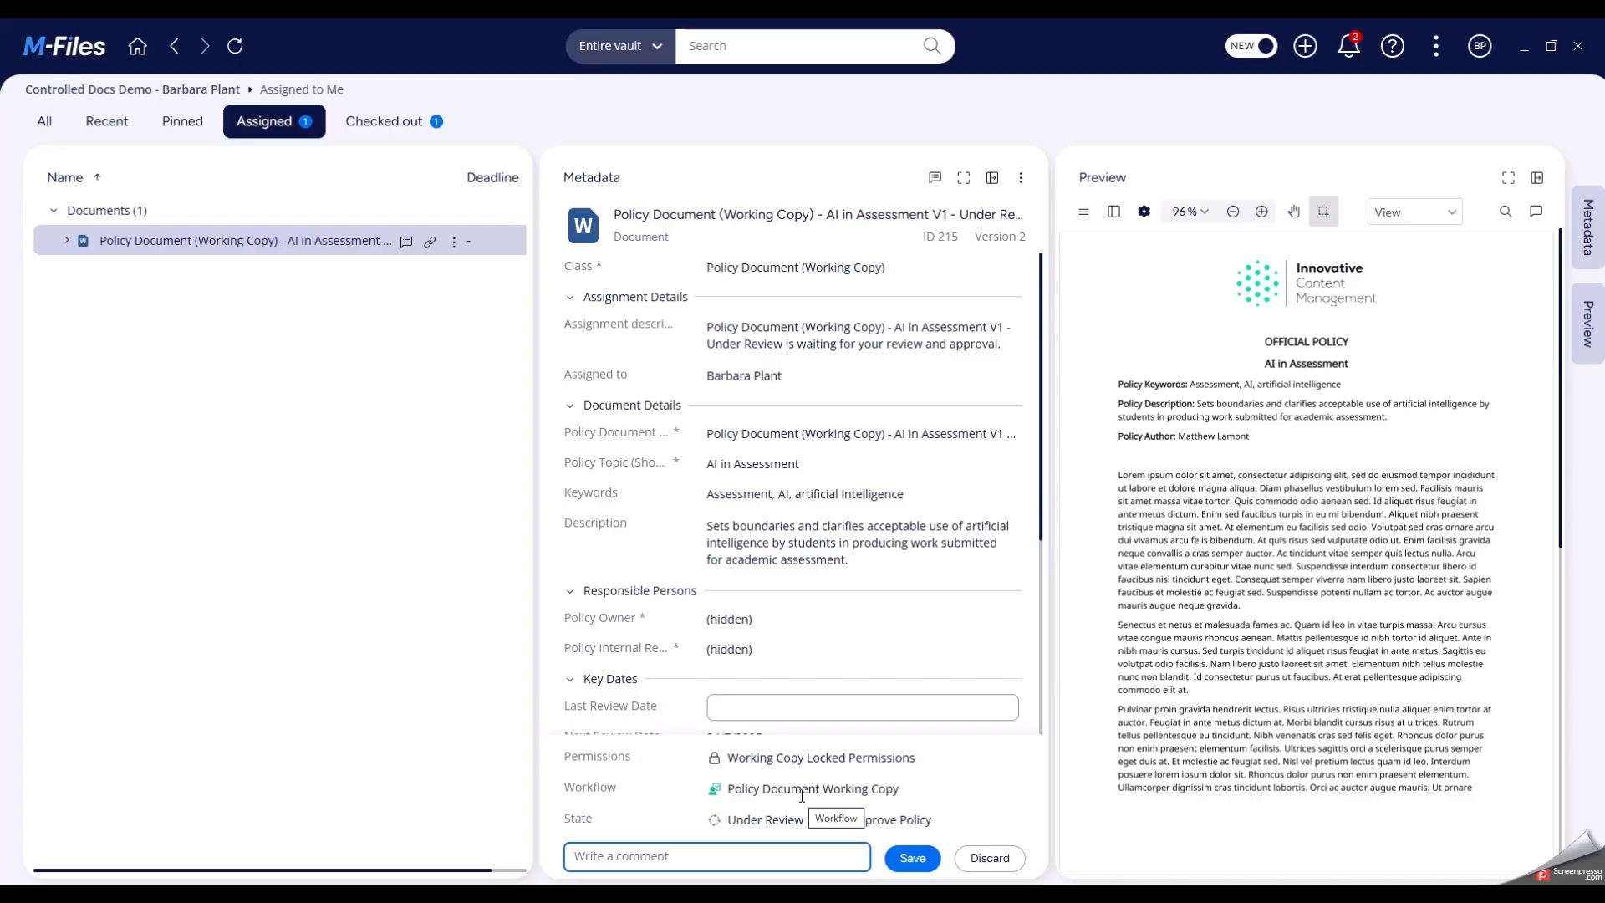
left_click(906, 858)
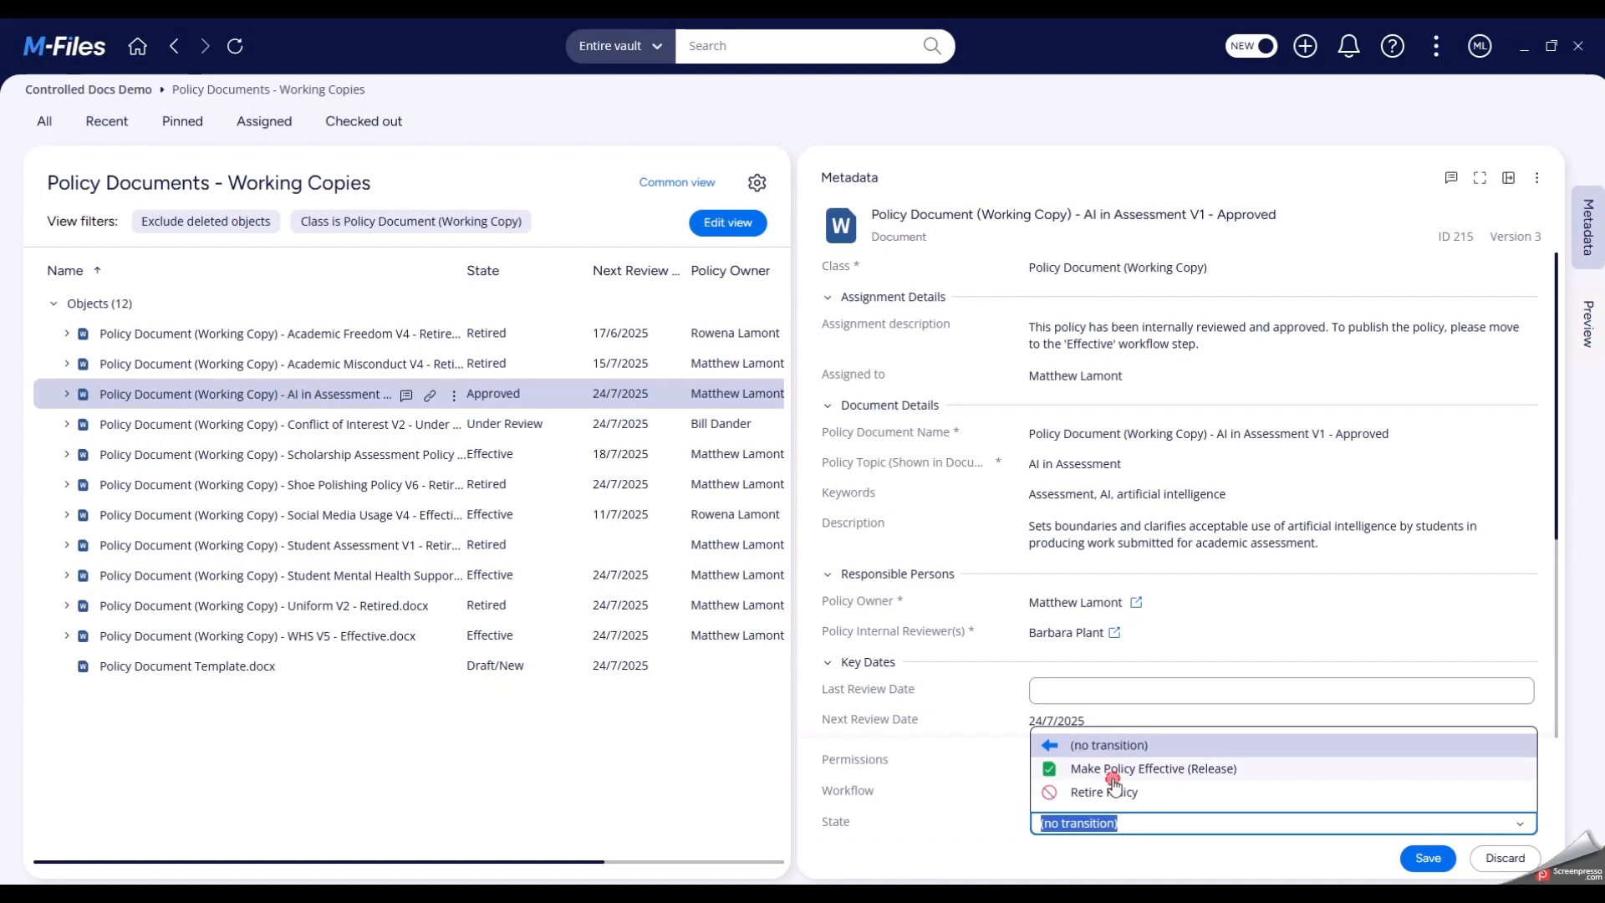
- Apply the Make Policy Effective (Release) state transition to the AI in Assessment V1 working copy and save it
left_click(1114, 769)
left_click(1413, 861)
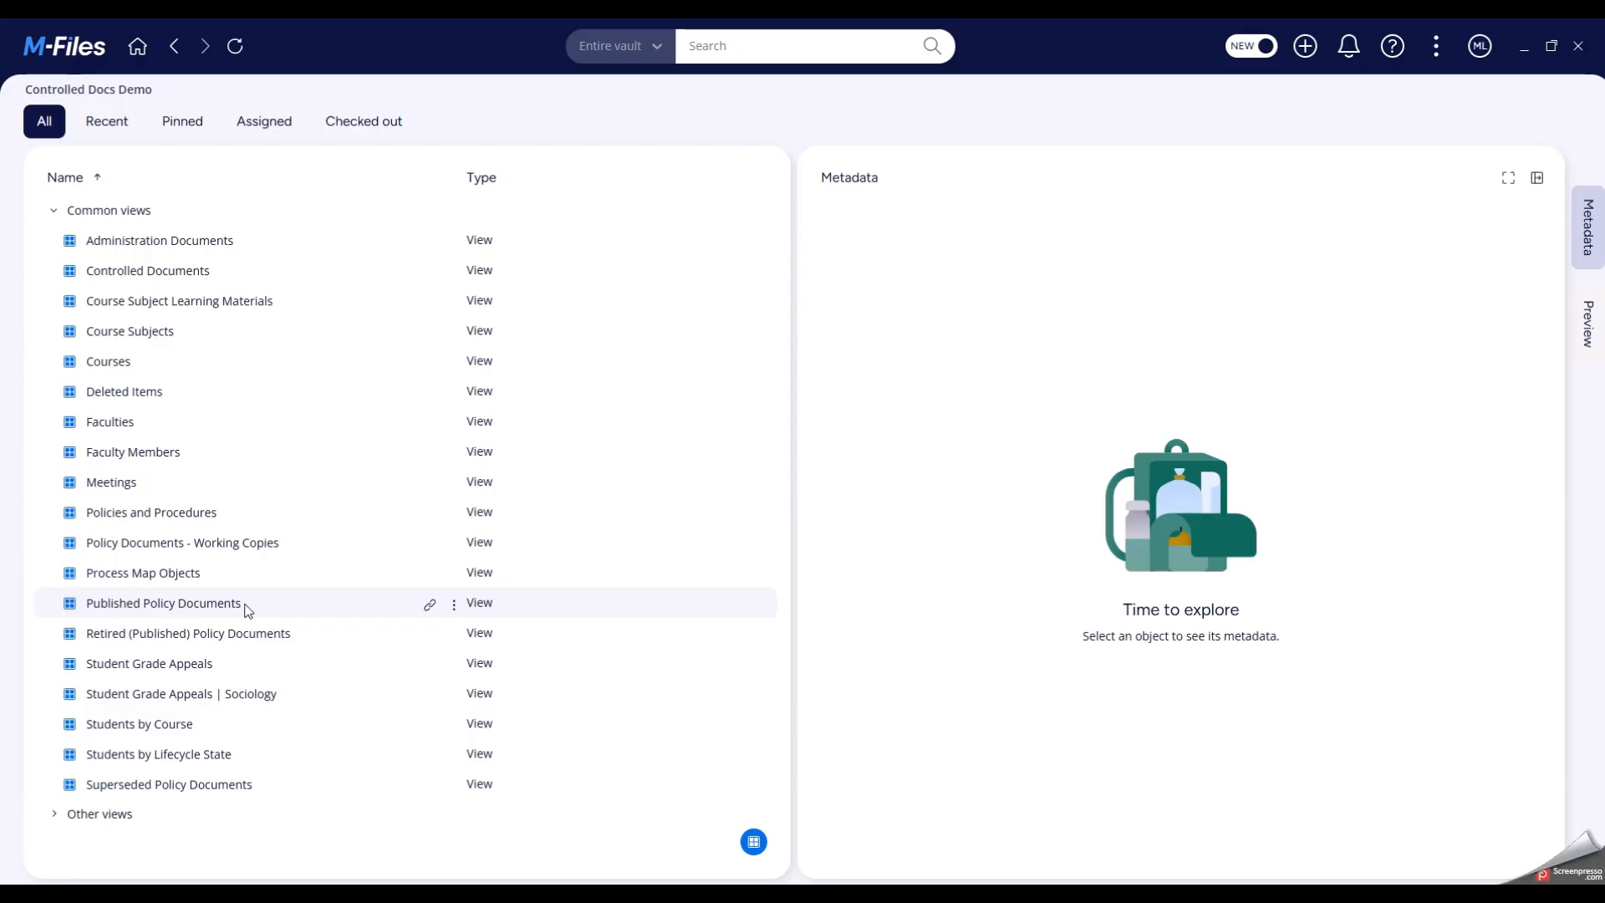
- In Published Policy Documents, examine the released AI in Assessment V1 copy's metadata, preview and permissions, leaving the permissions as they are
left_click(163, 602)
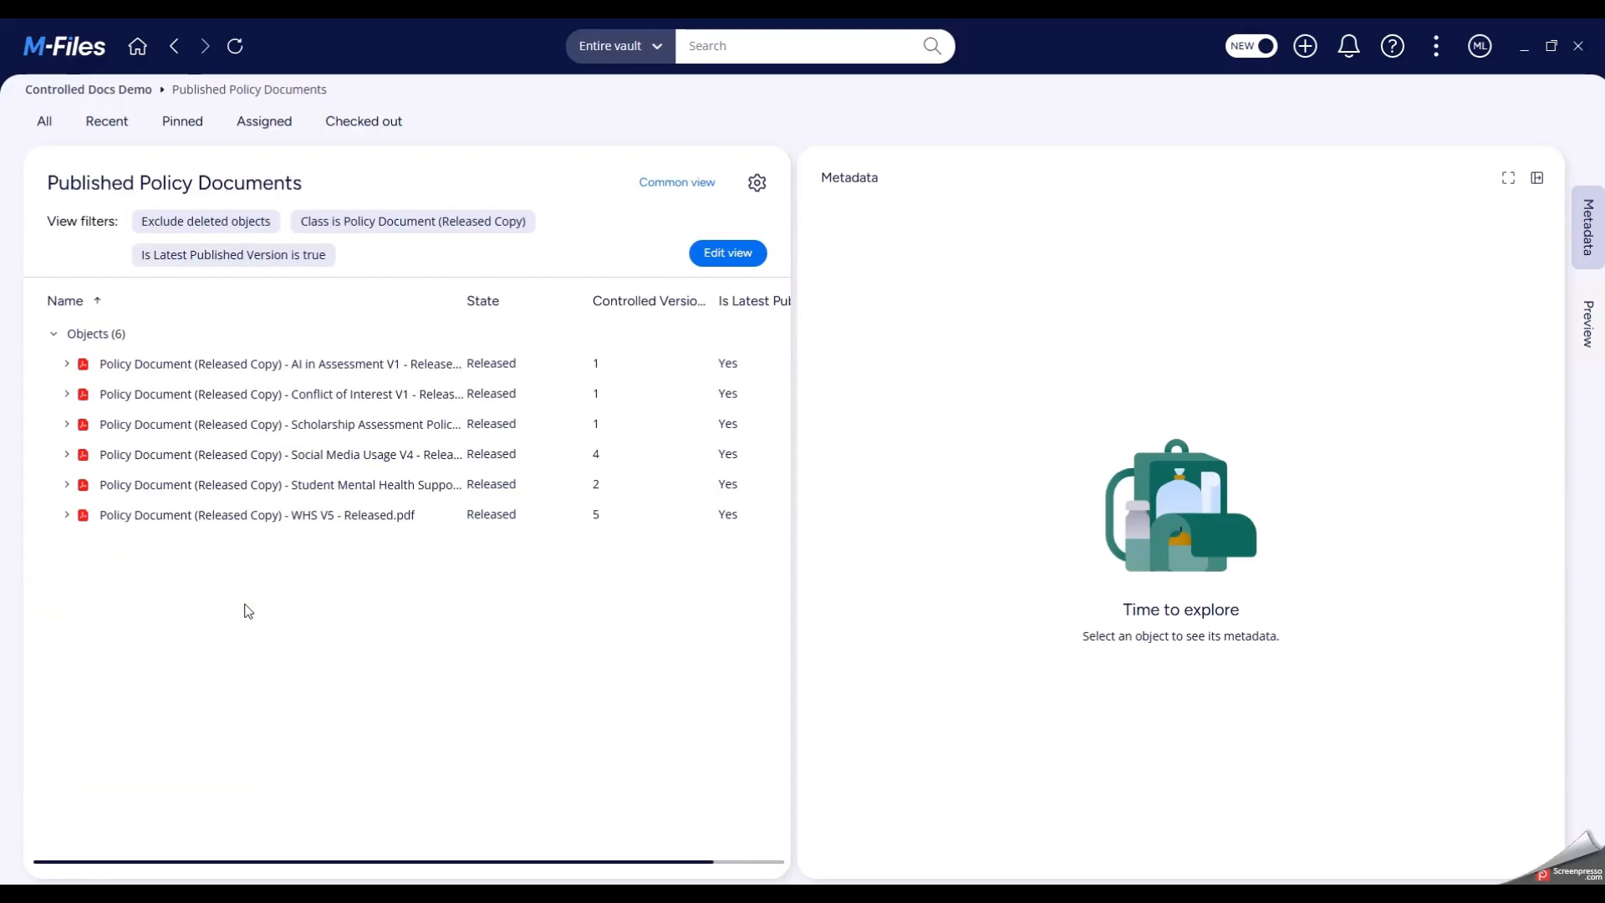
left_click(311, 364)
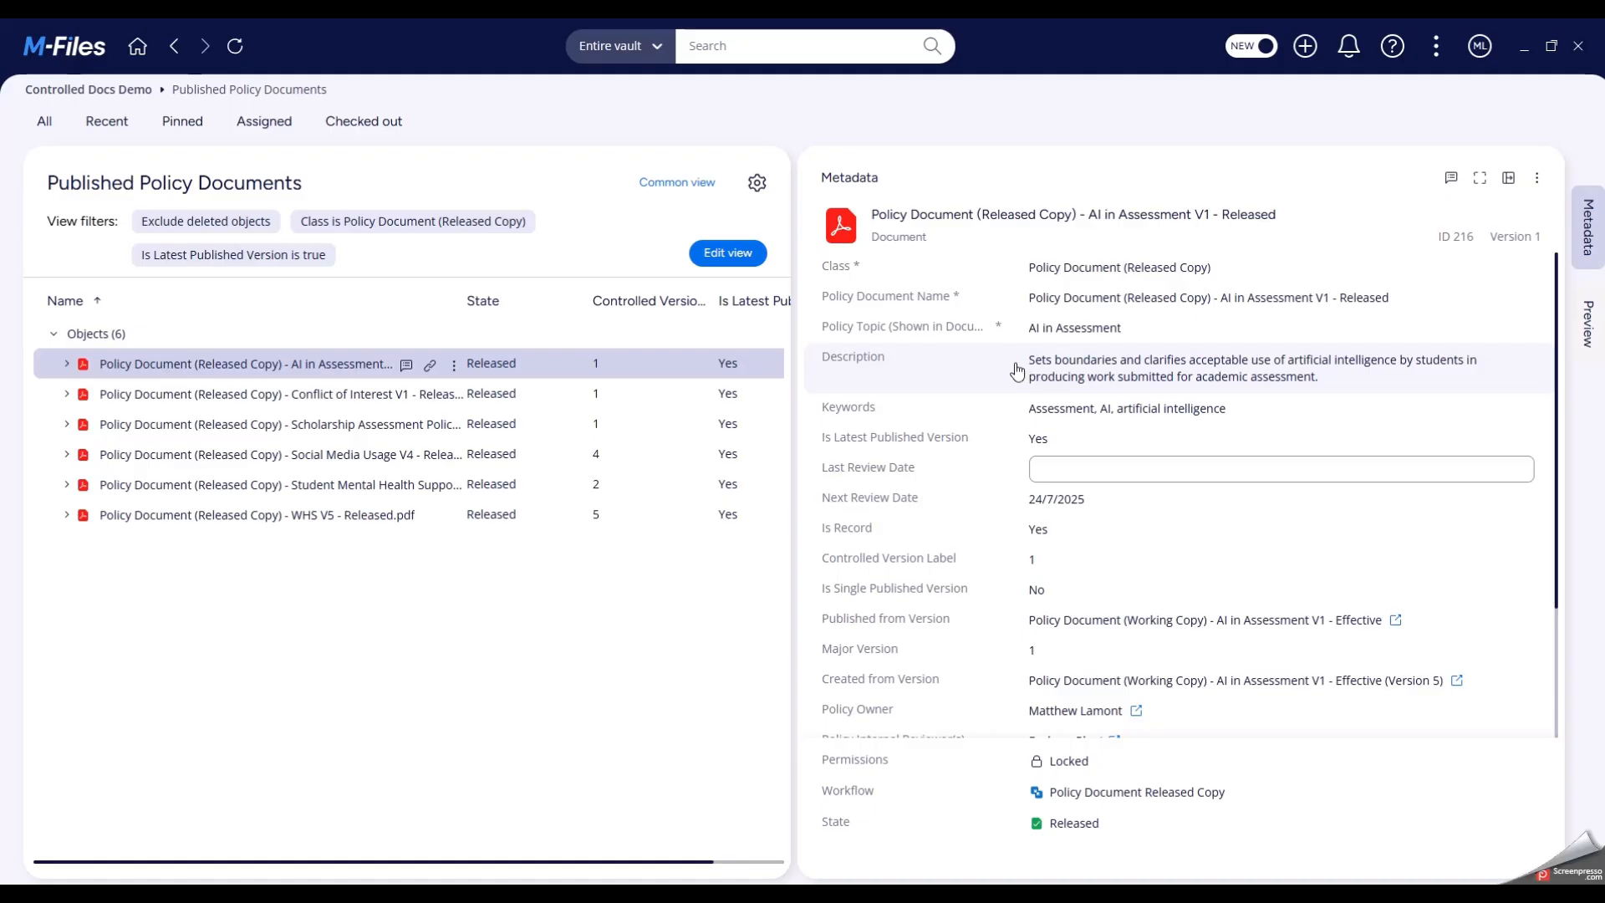
left_click(1586, 329)
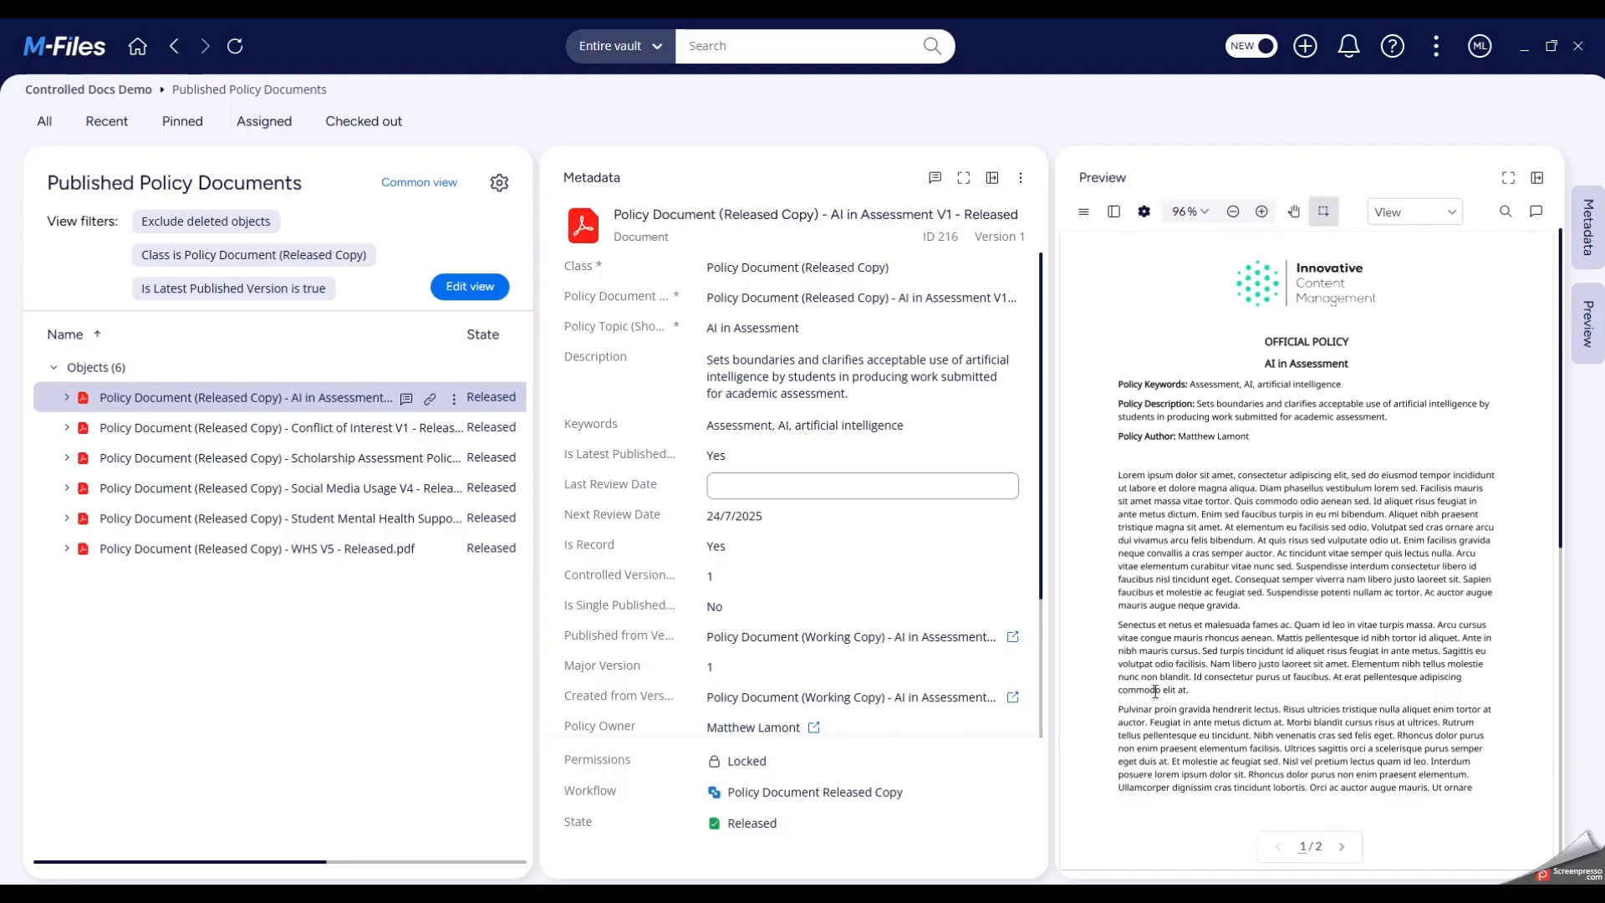
left_click(760, 767)
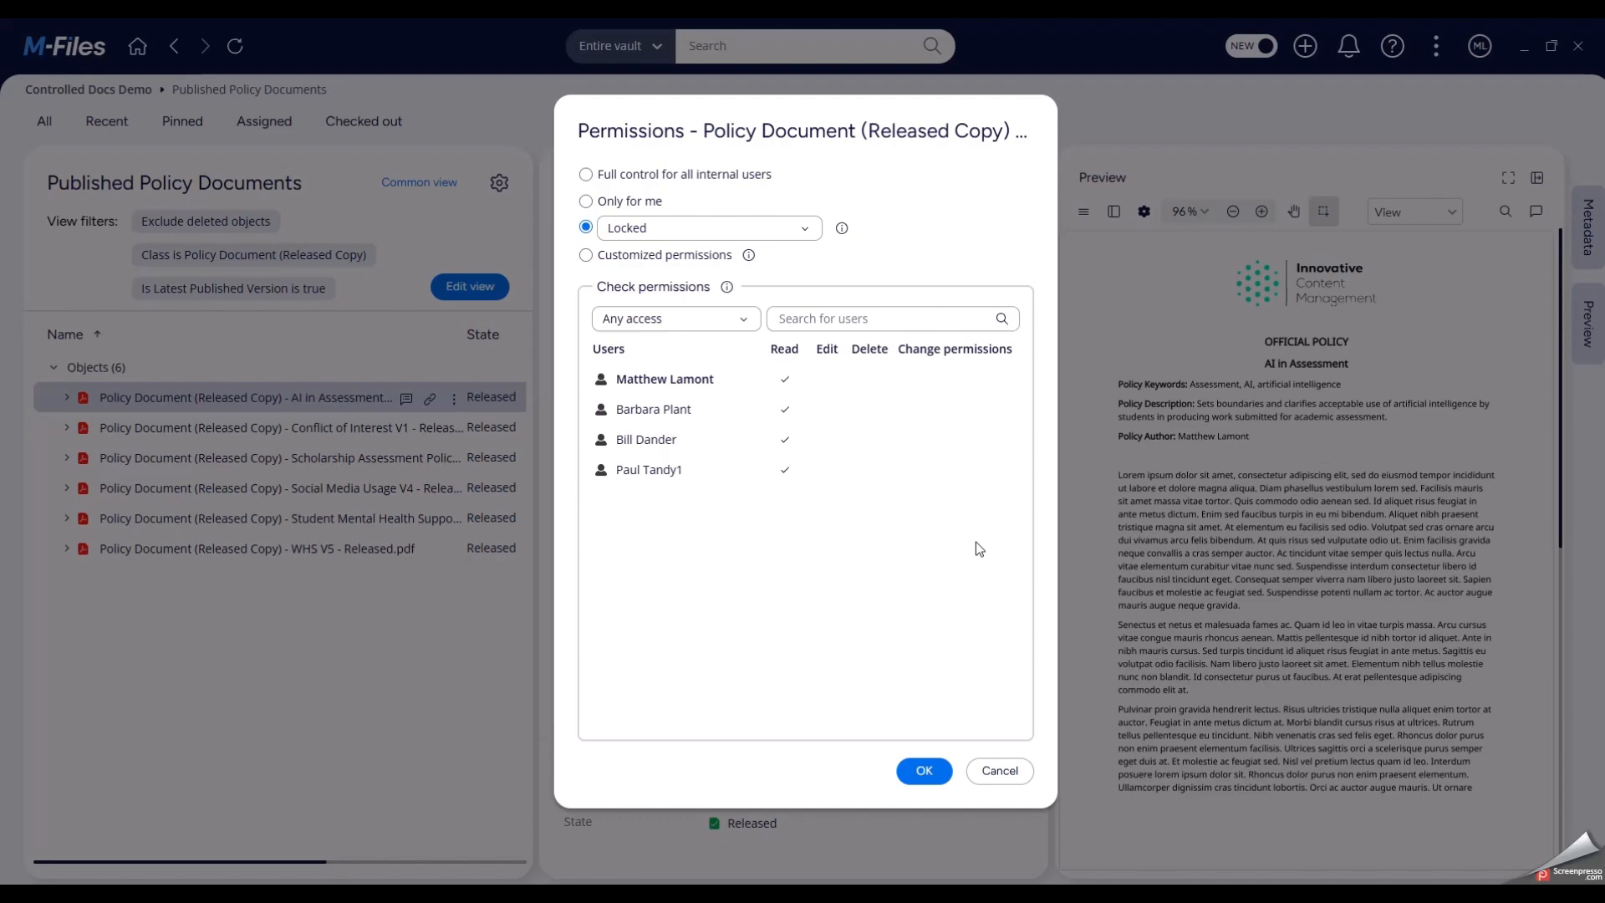
left_click(1000, 769)
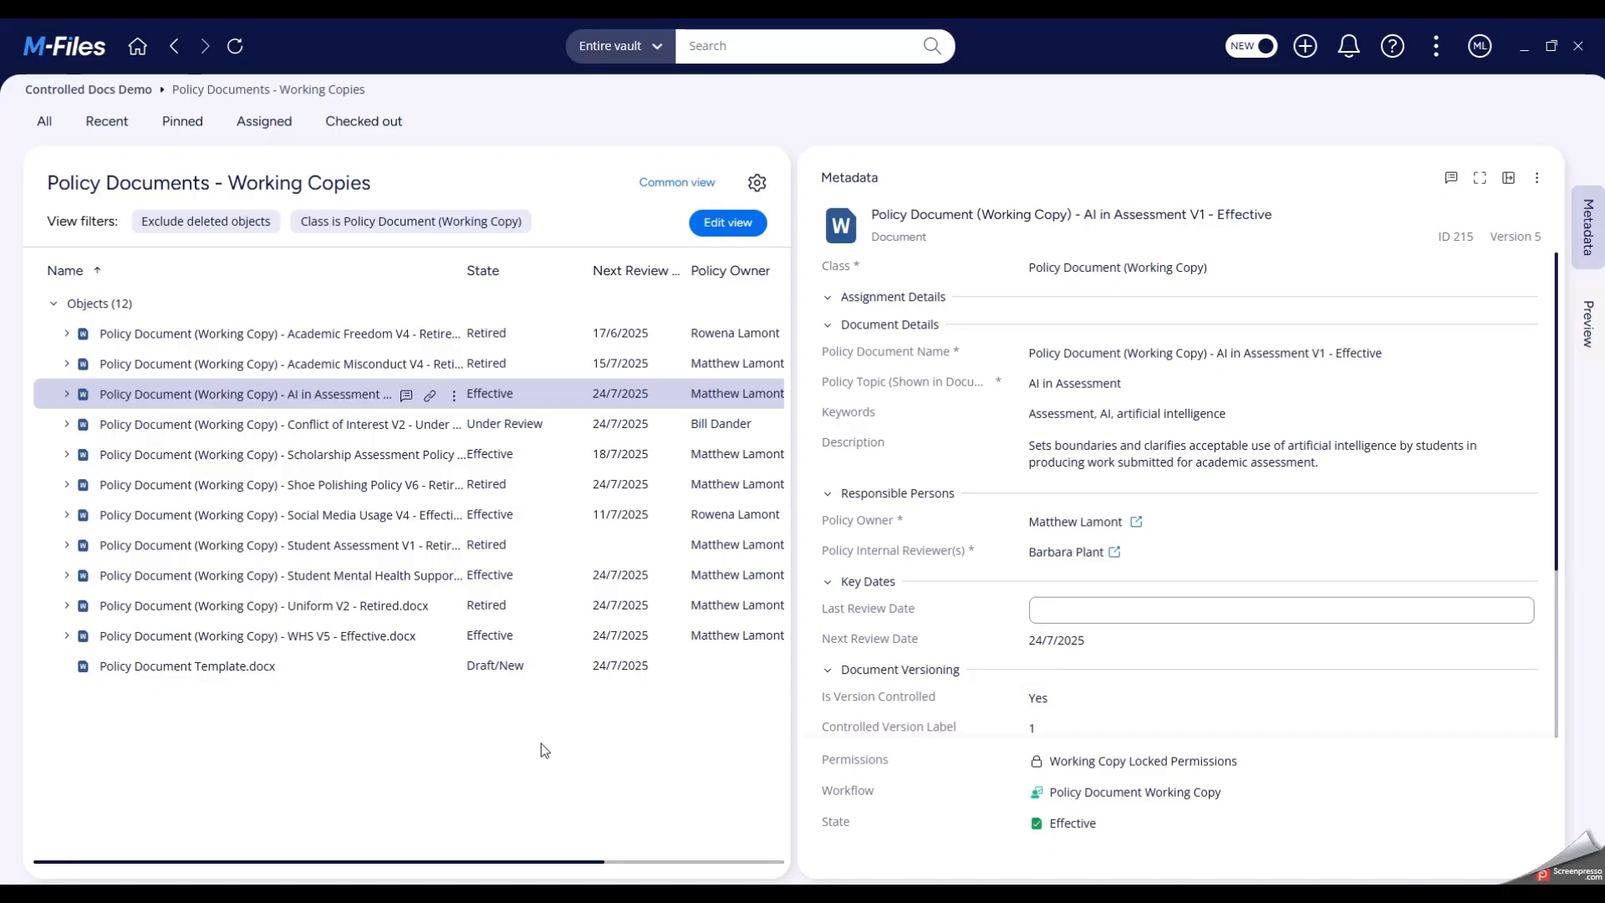
- Apply and save the Trigger New Major Version transition on the AI in Assessment working copy, and check its permissions
left_click(1086, 823)
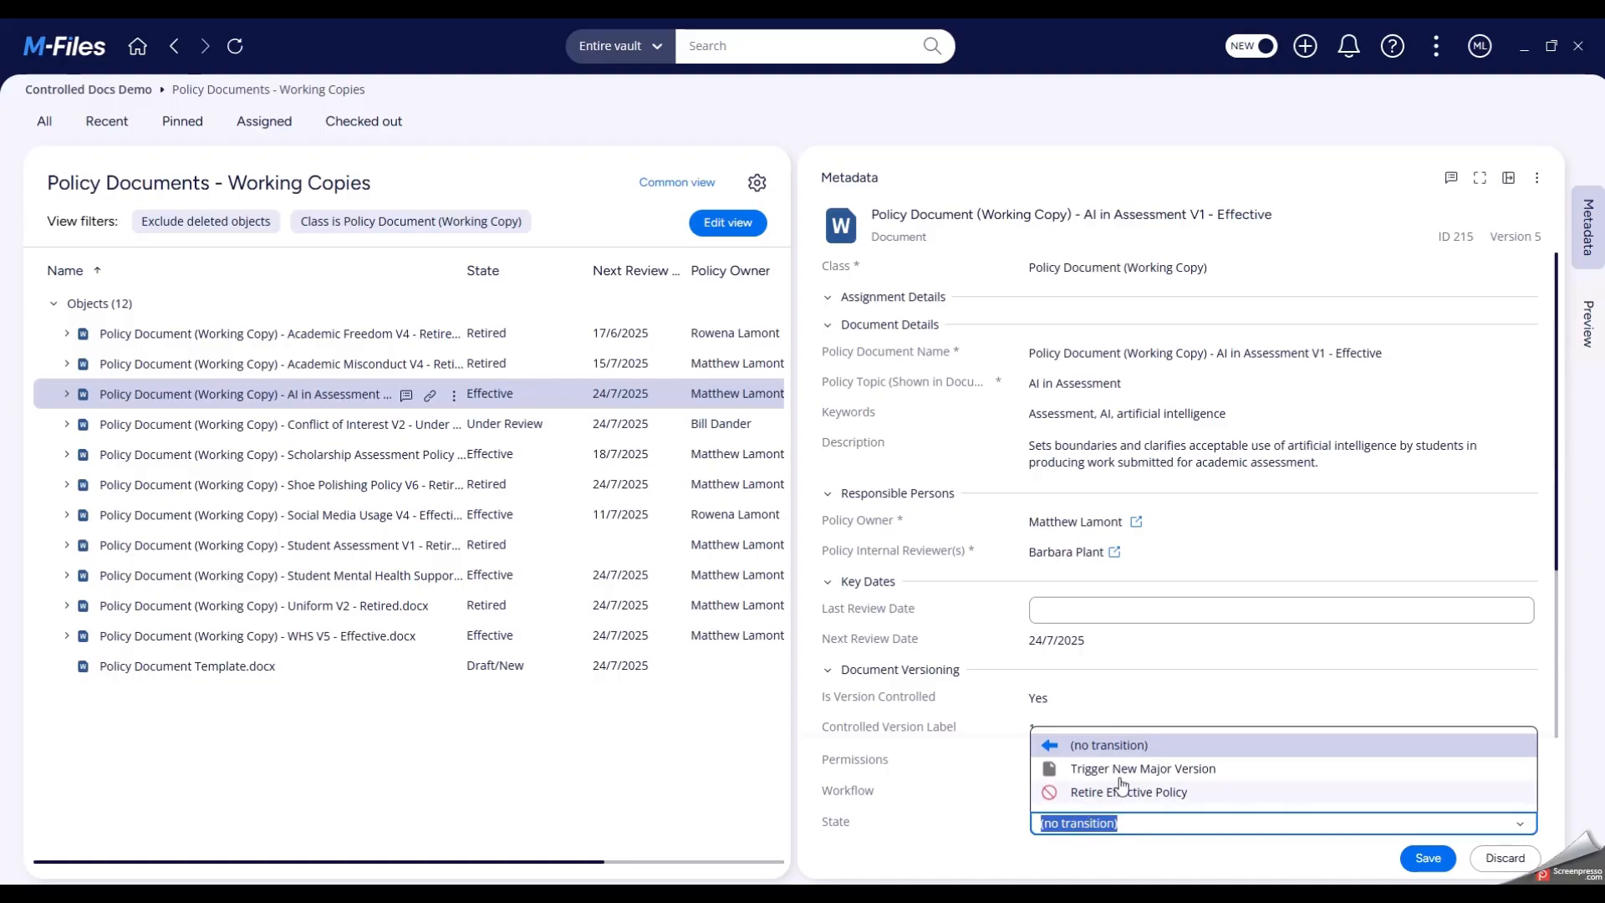
left_click(1125, 767)
left_click(1428, 858)
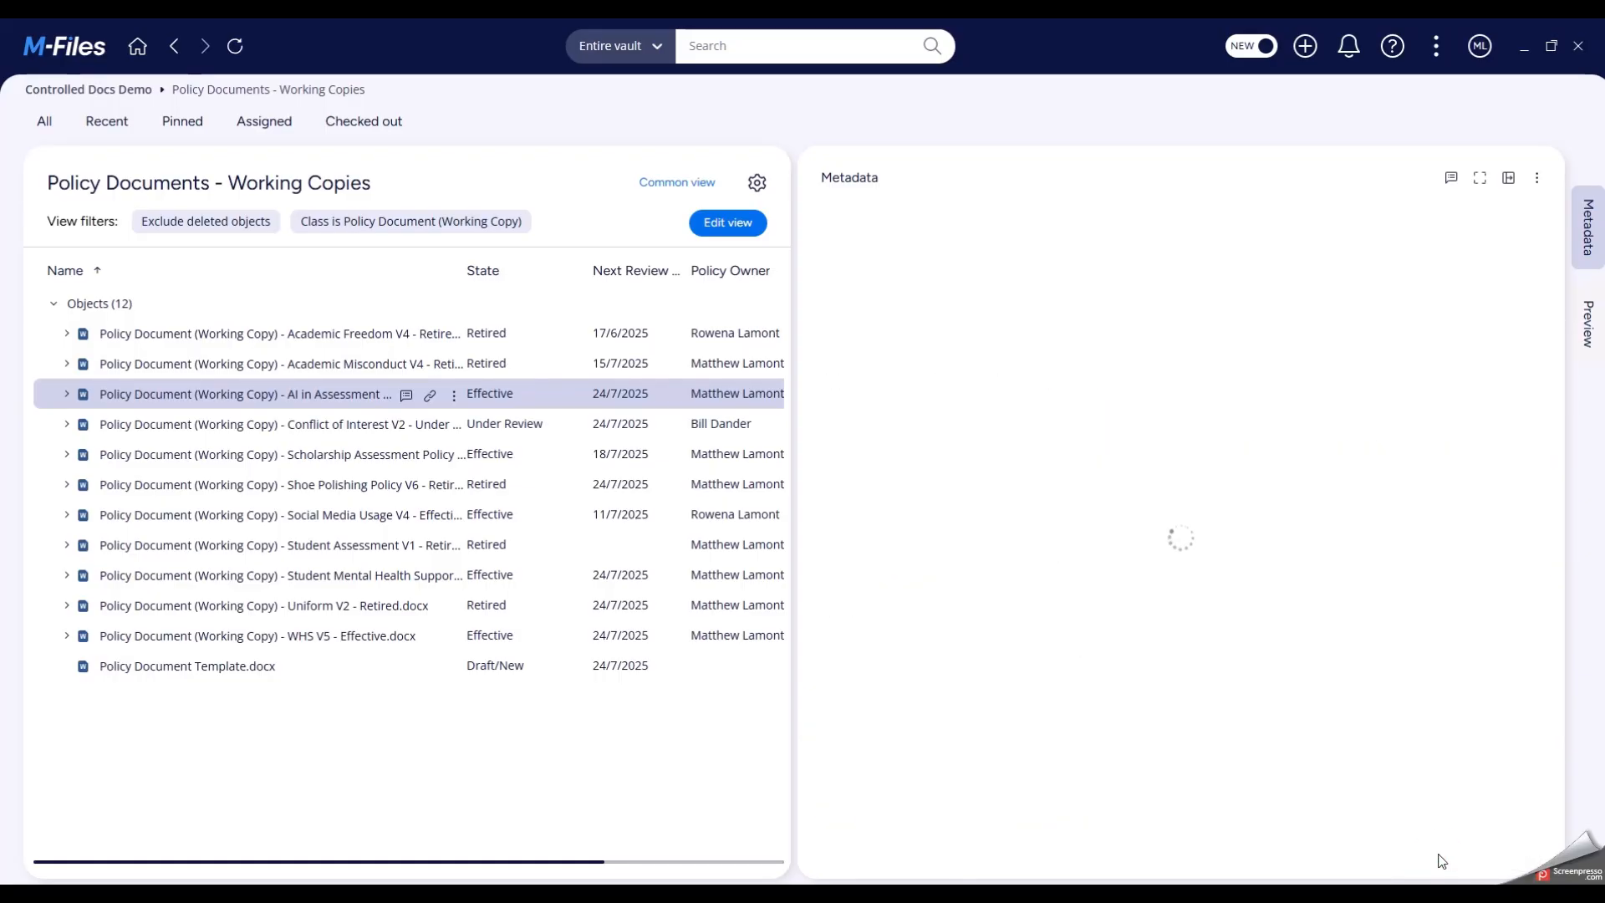
left_click(1088, 762)
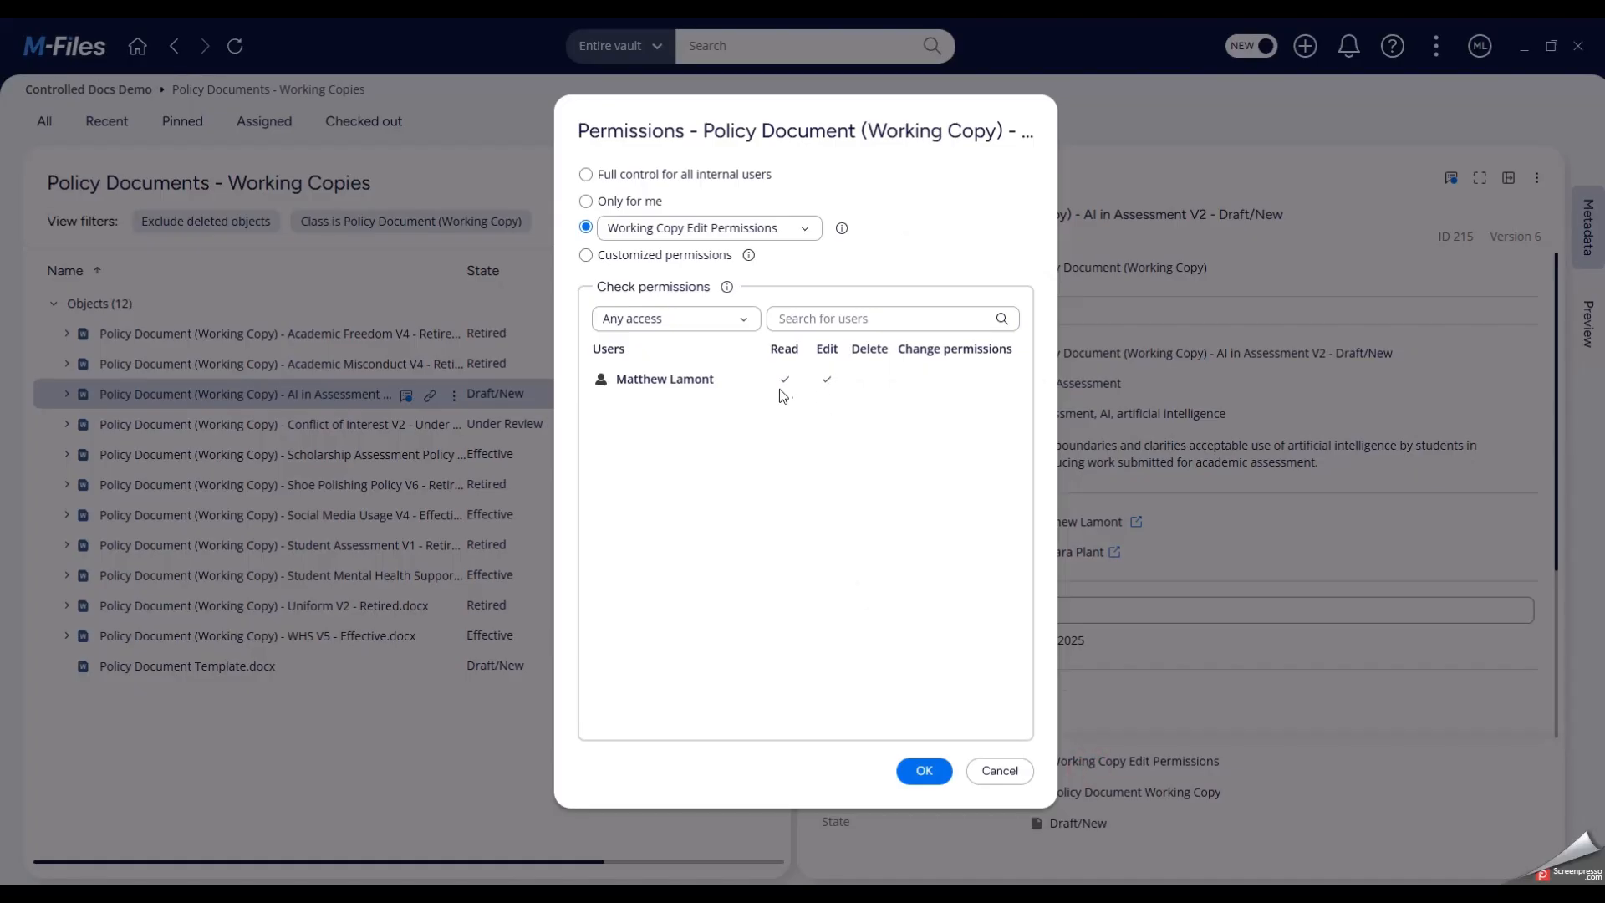
left_click(995, 770)
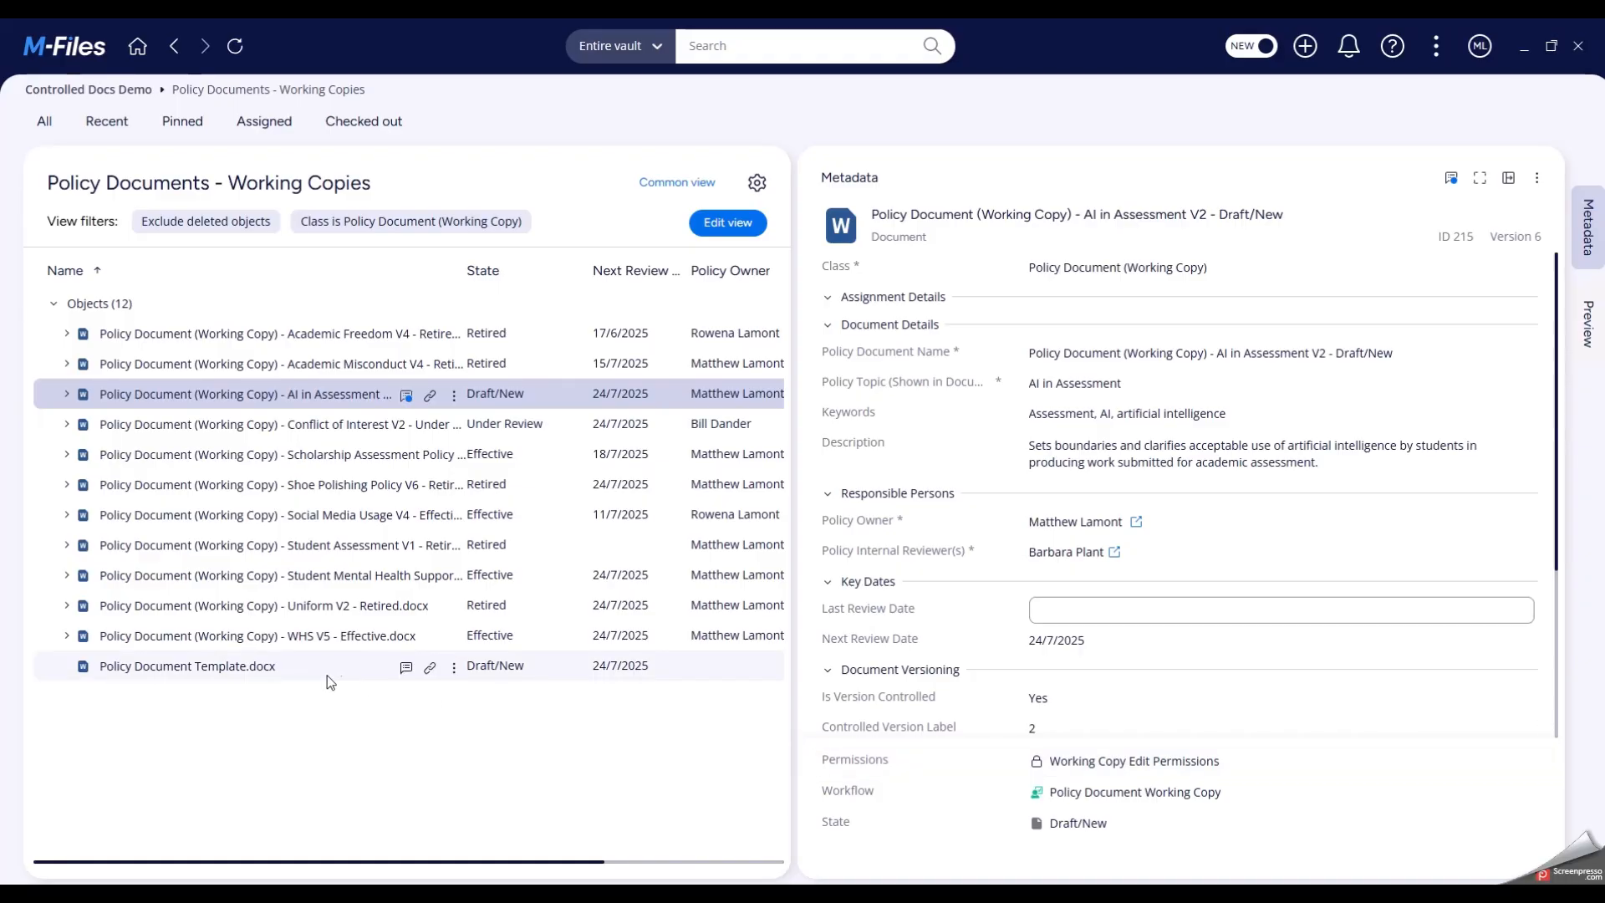
- Check out the AI in Assessment V2 file and insert "Students must declare the use of AI in producing written work for assessment." above the first body paragraph
double_click(279, 398)
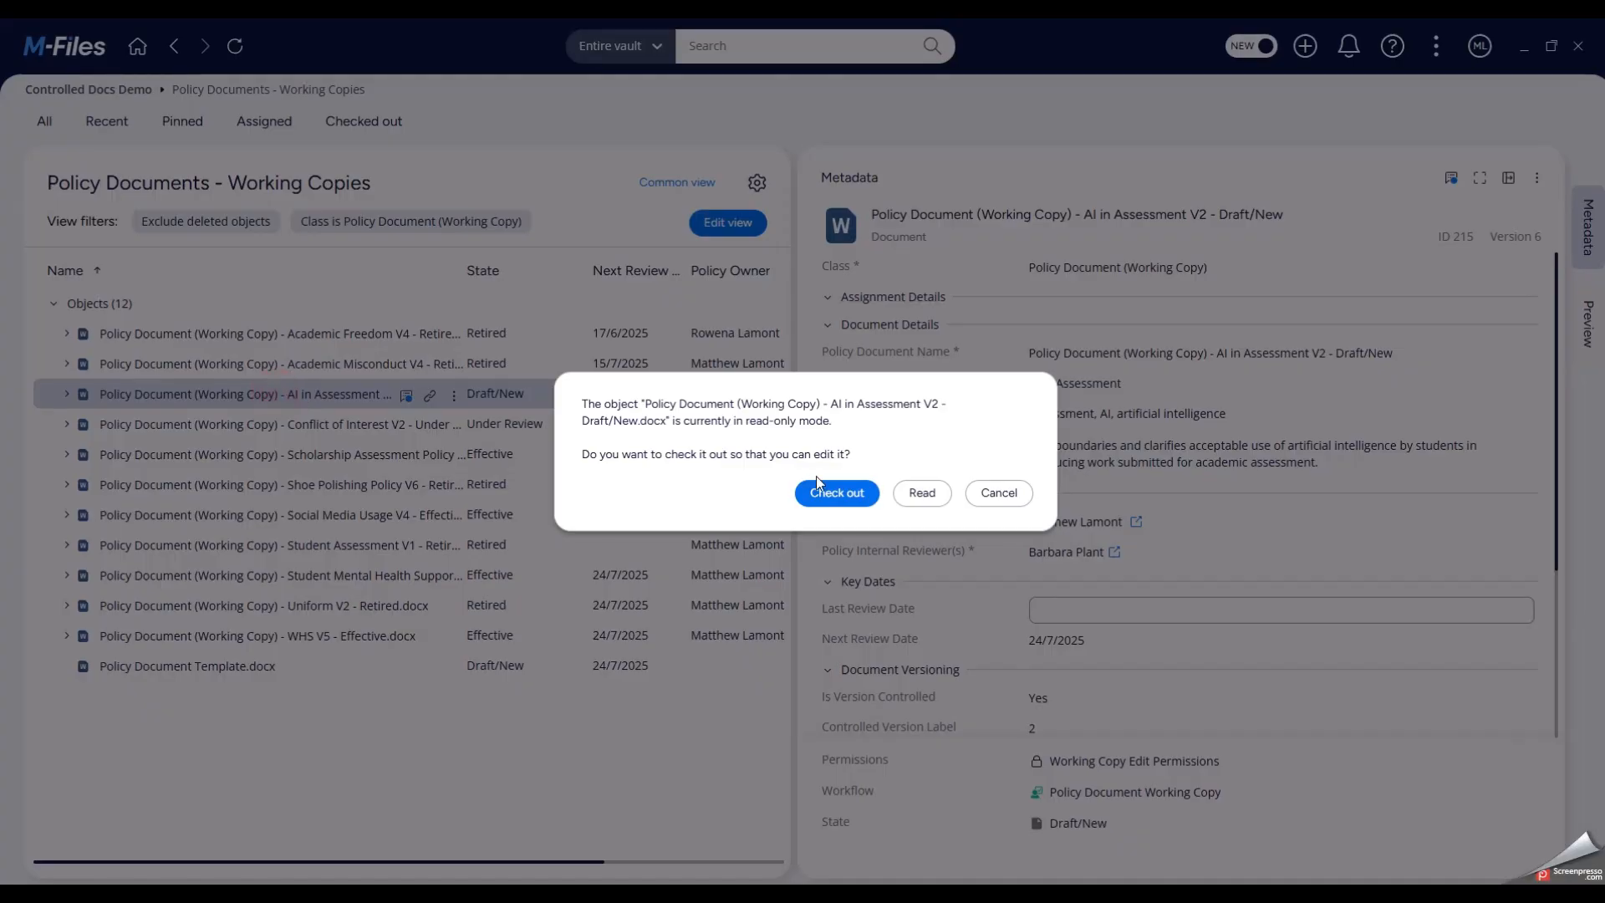
left_click(836, 490)
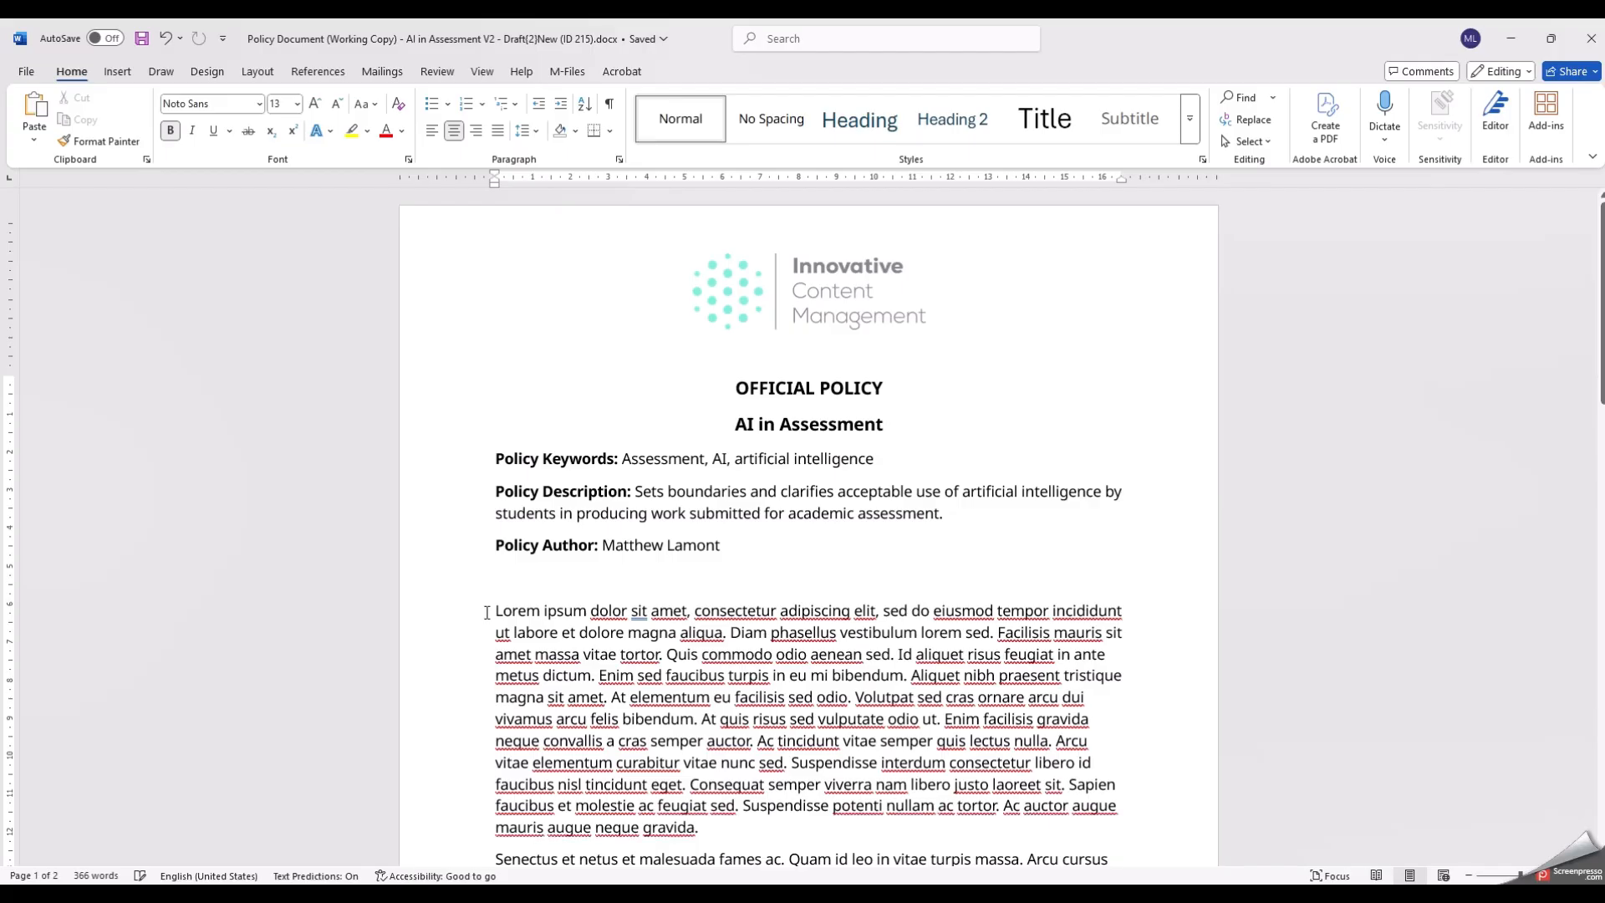
left_click(492, 609)
key("Return")
key("Up")
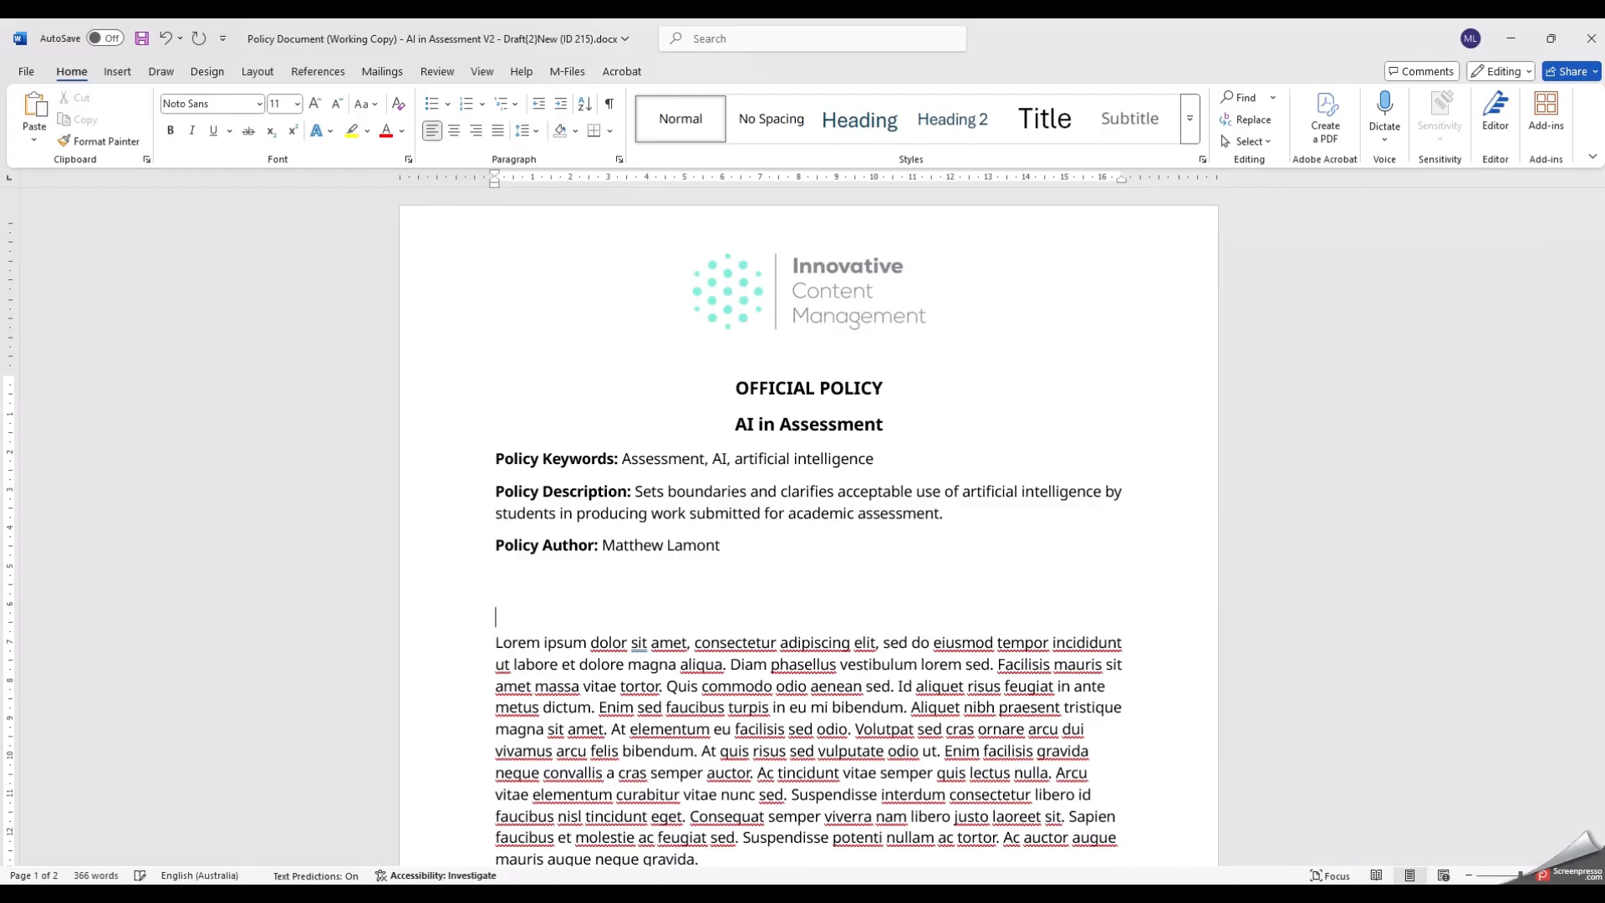
key("ctrl+v")
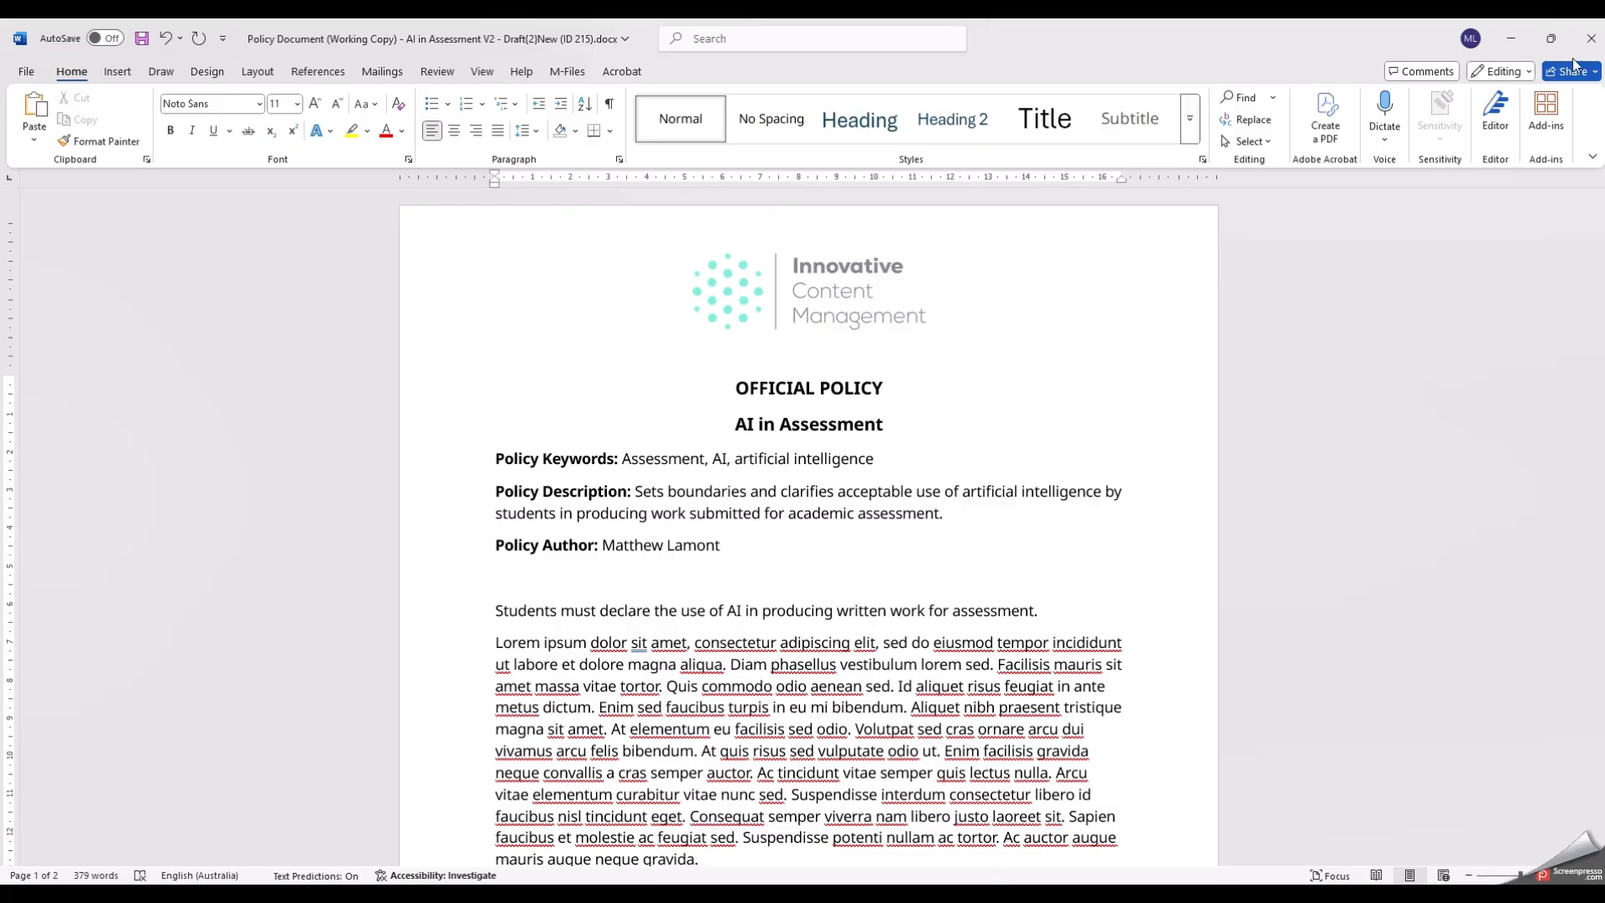
- Close the AI in Assessment V2 file in Word, saving the changes and checking the document in
left_click(1591, 38)
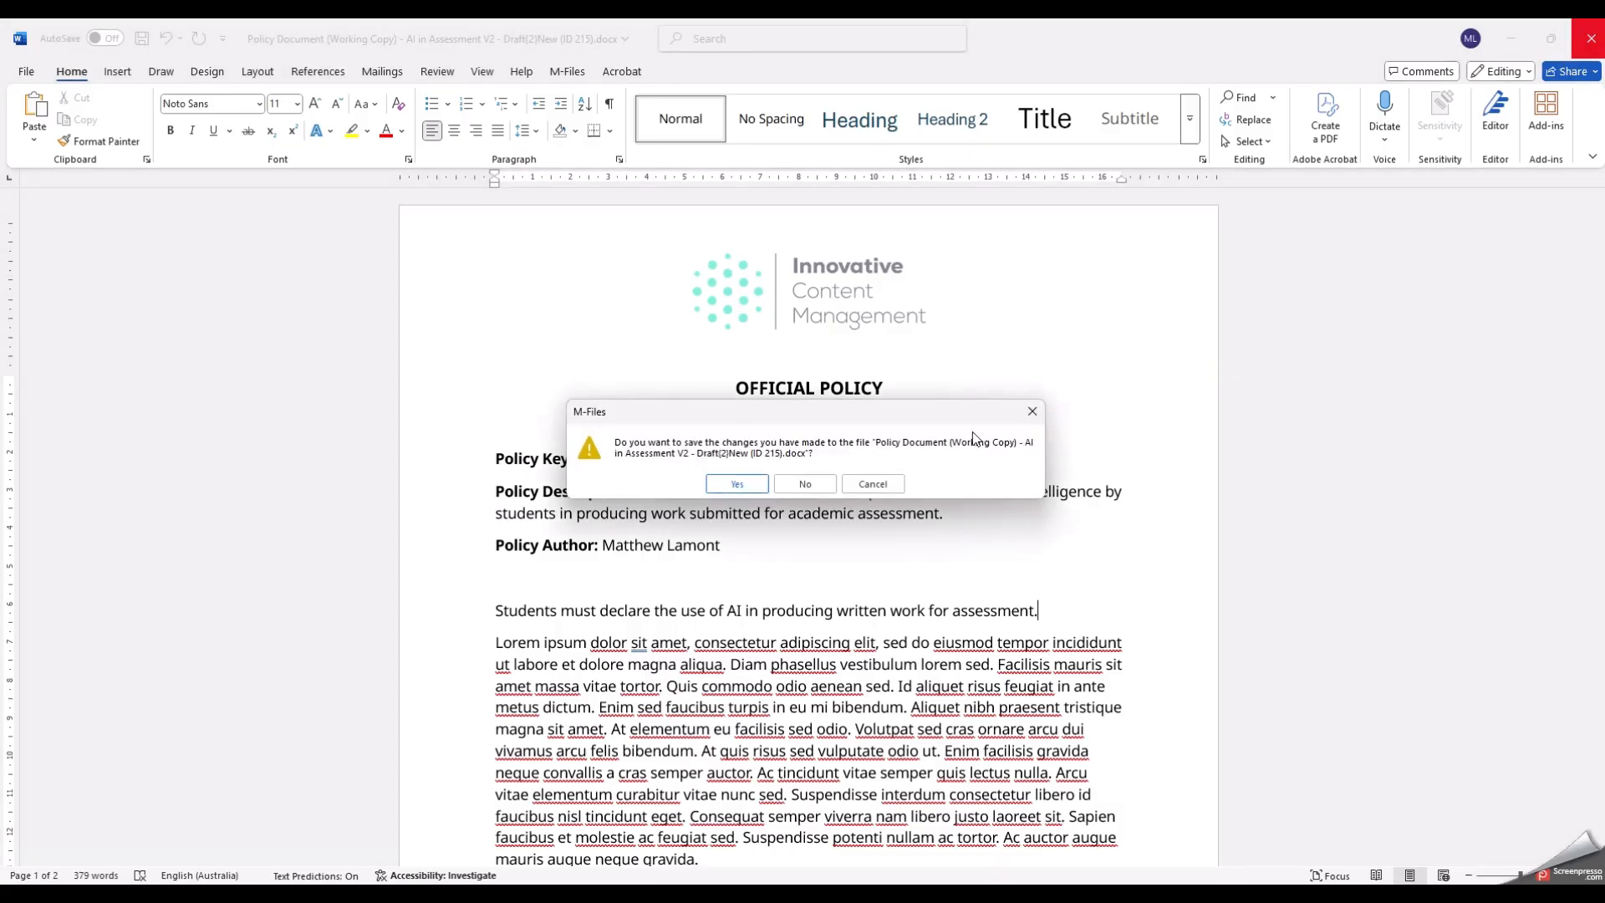
left_click(747, 482)
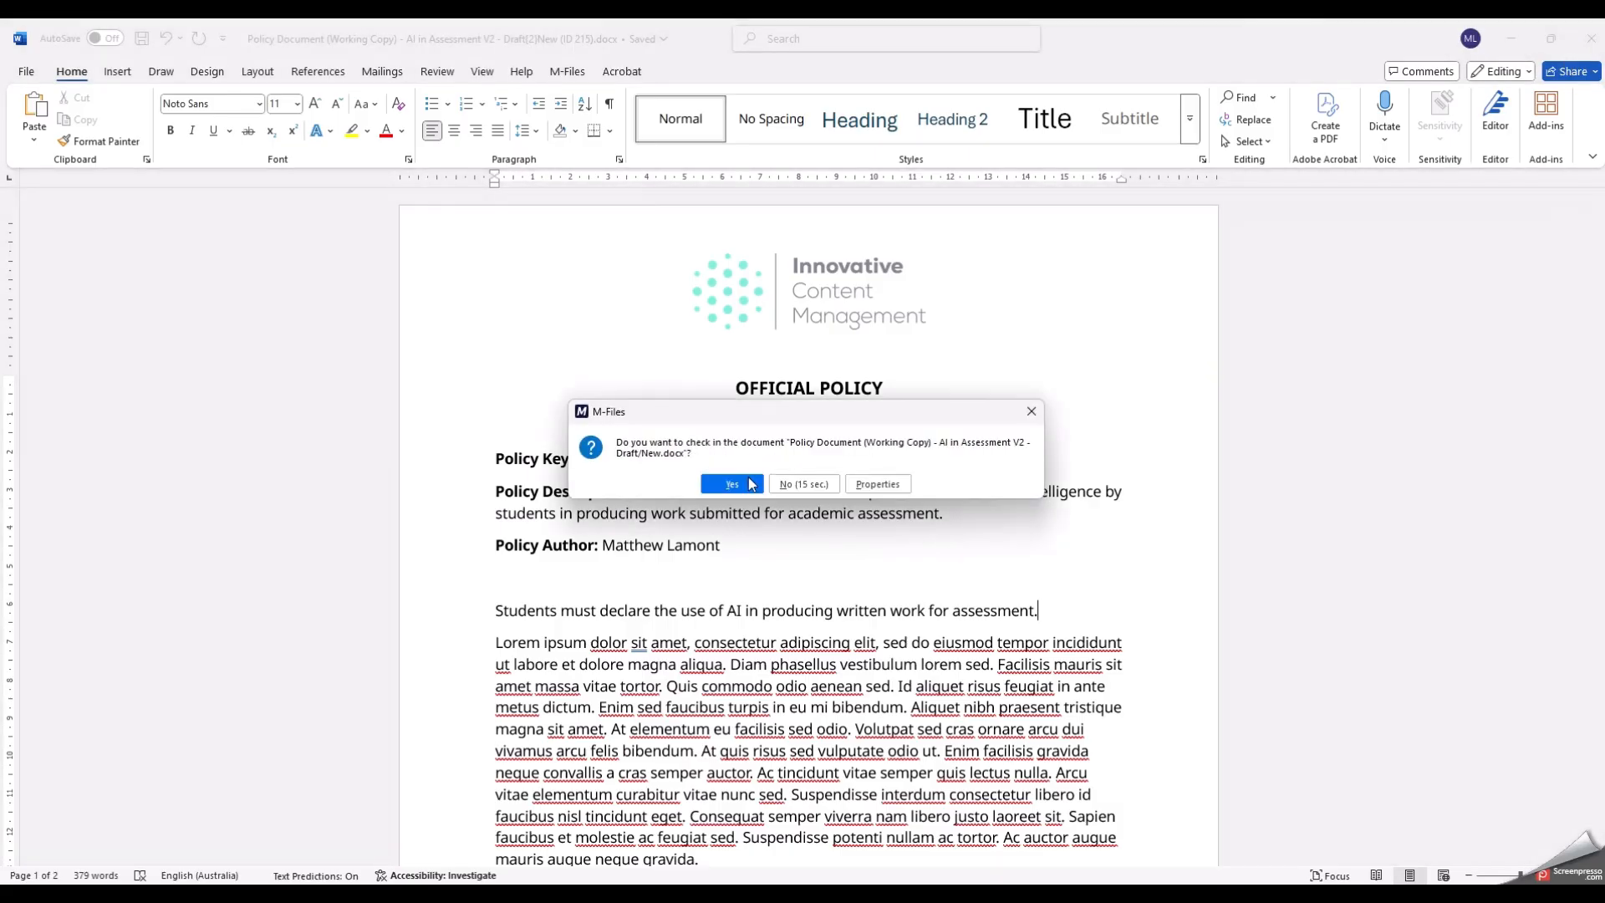
left_click(749, 478)
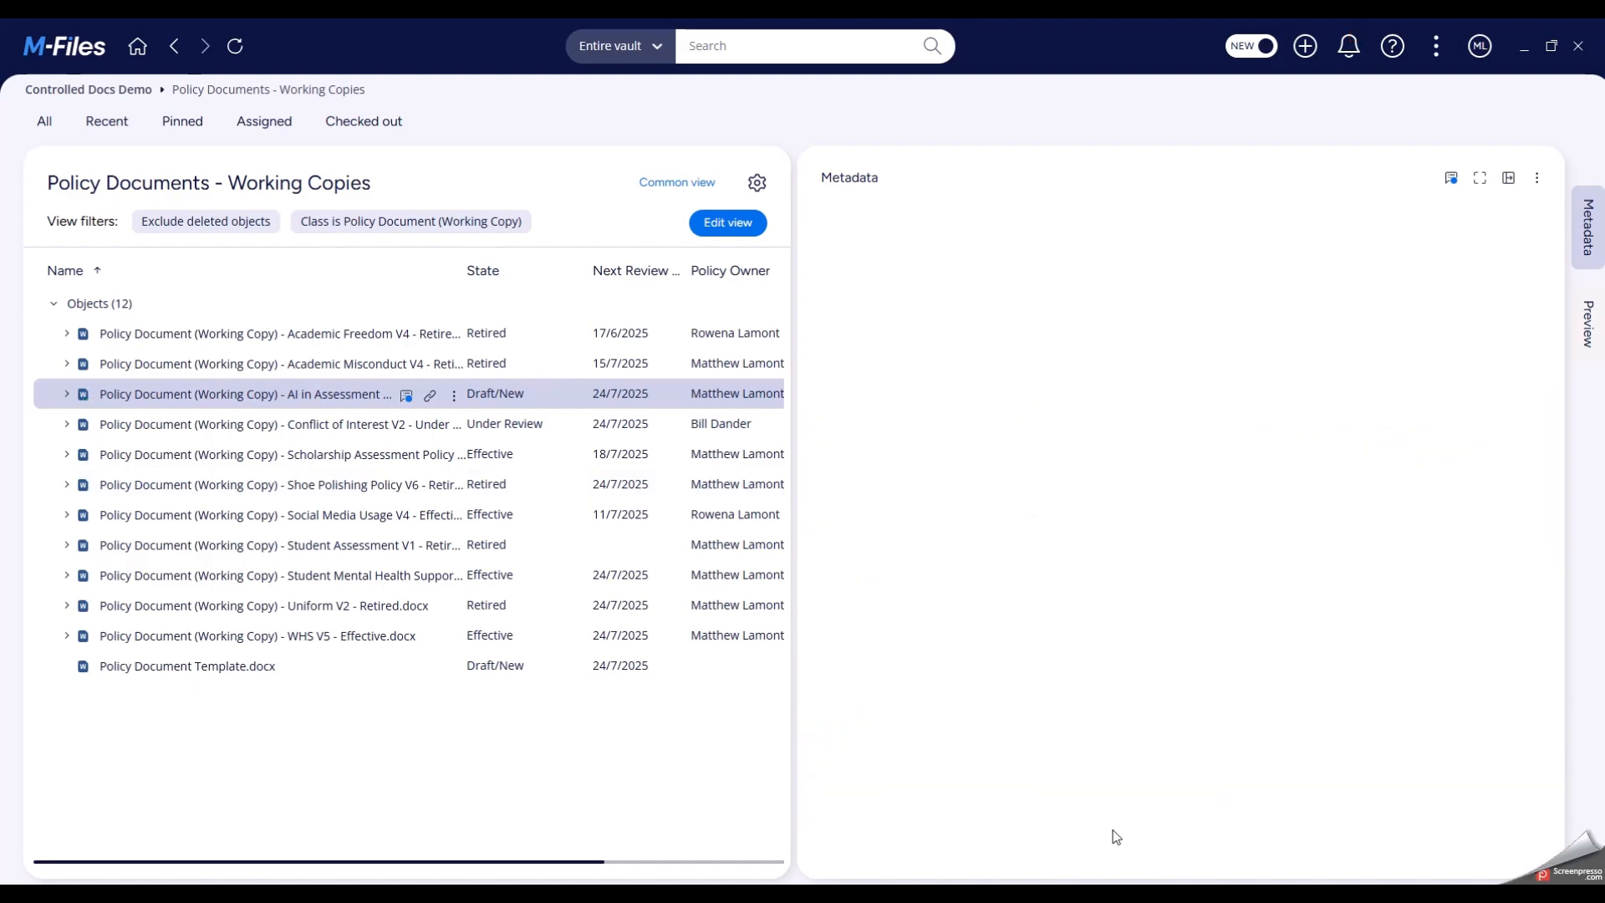
- Apply the Send for Review state transition to the AI in Assessment V2 working copy and save it
left_click(1113, 825)
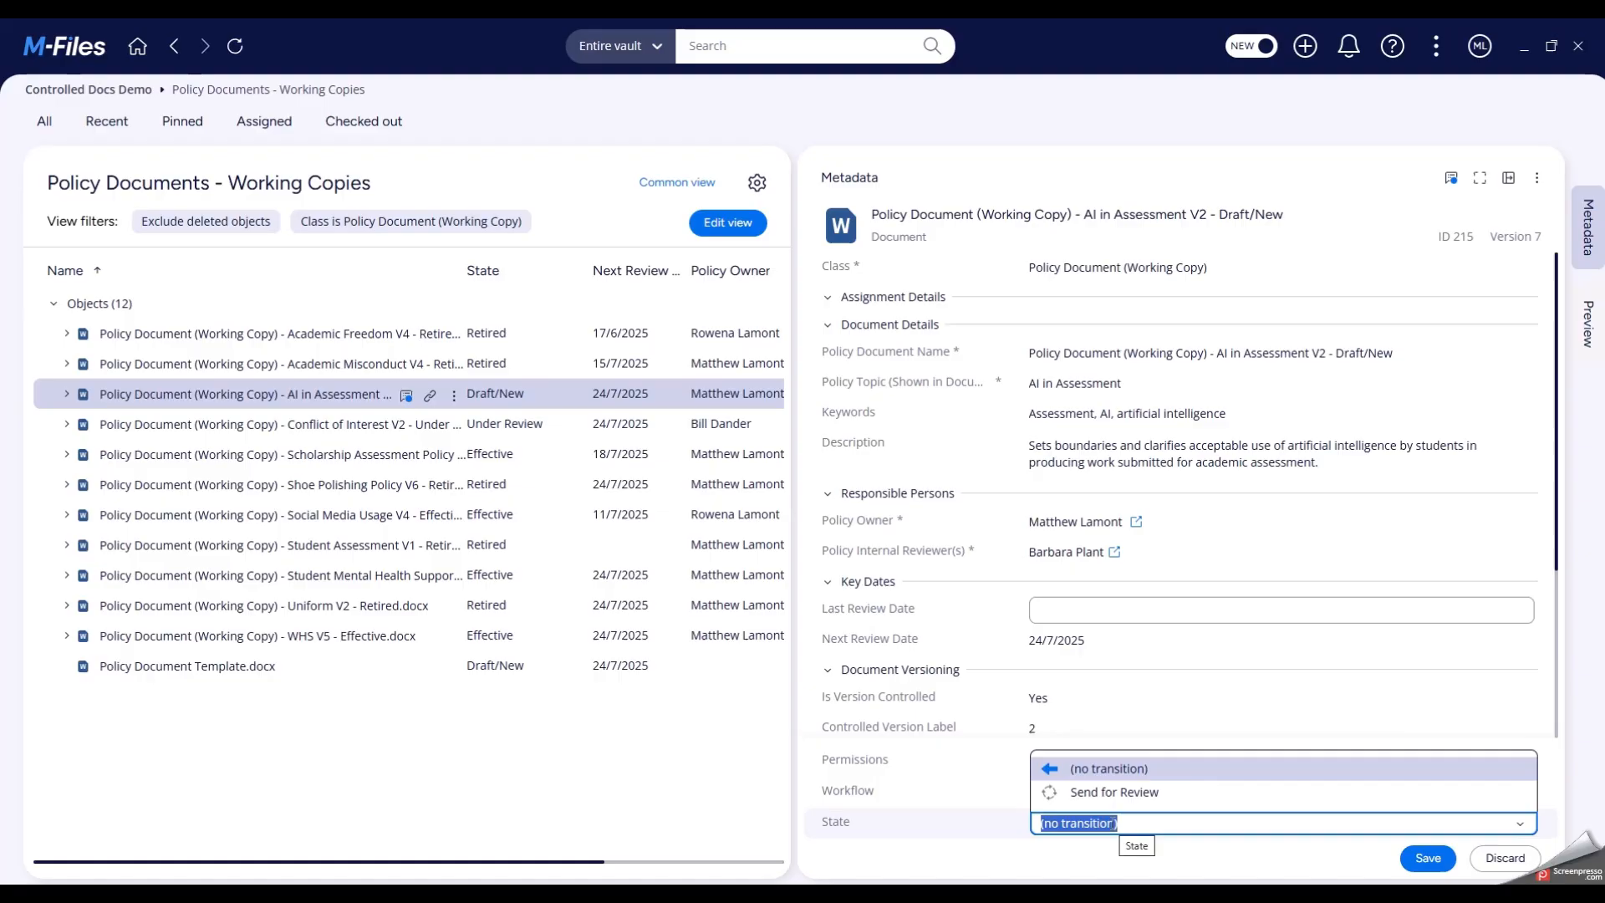
left_click(1130, 794)
left_click(1426, 858)
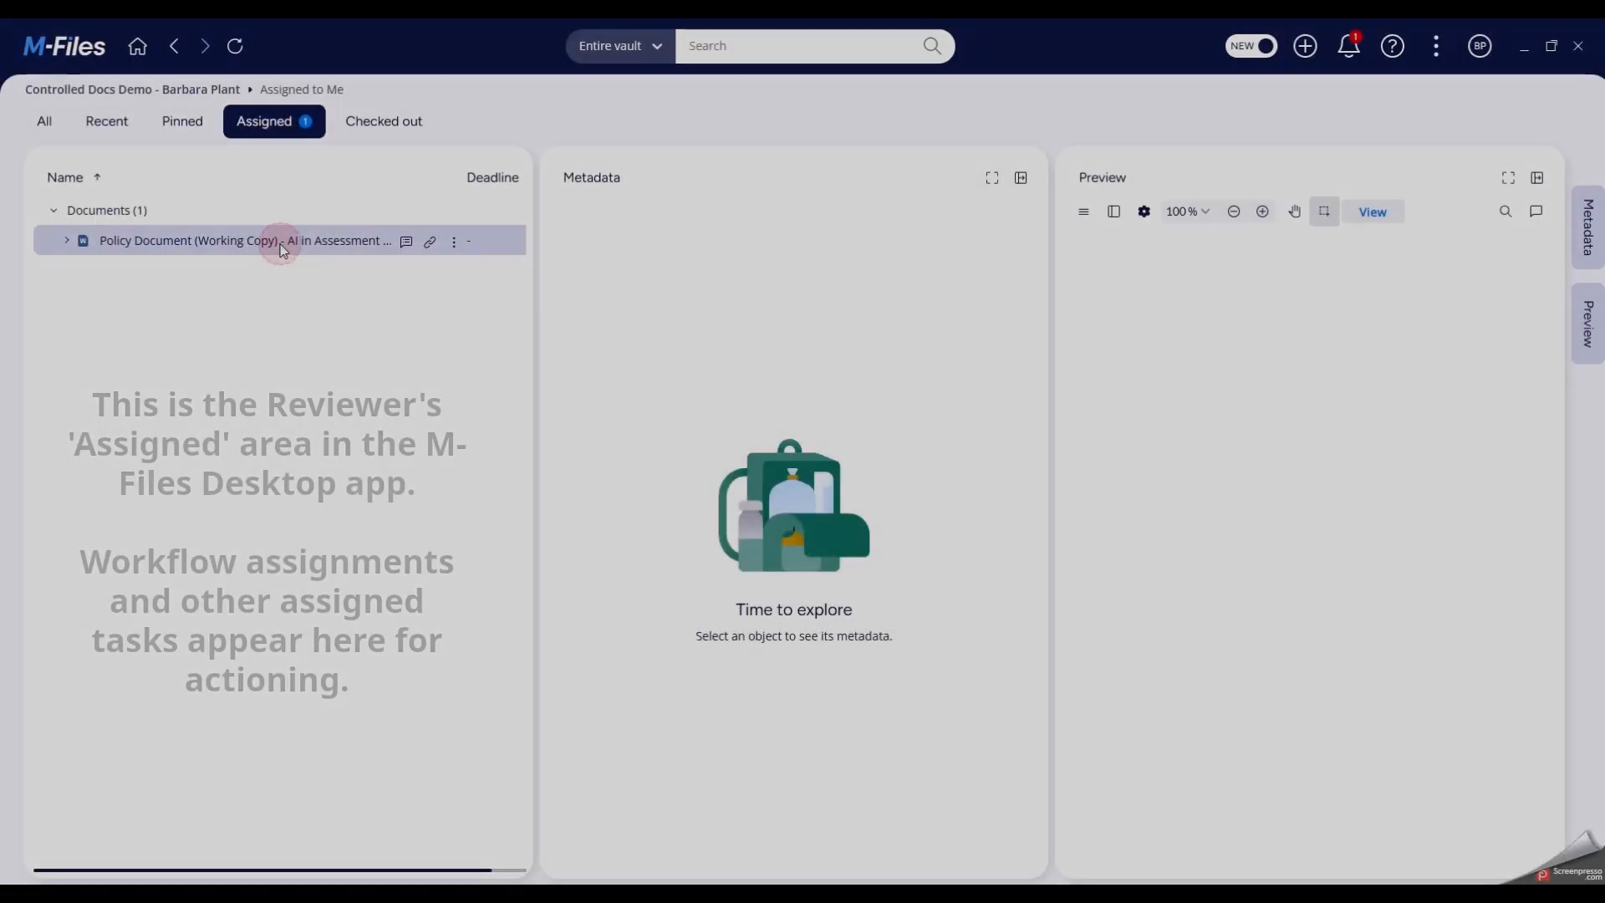
- In the reviewer's vault, select the assigned AI in Assessment V2 document, apply the Approve Policy transition and save it
left_click(280, 242)
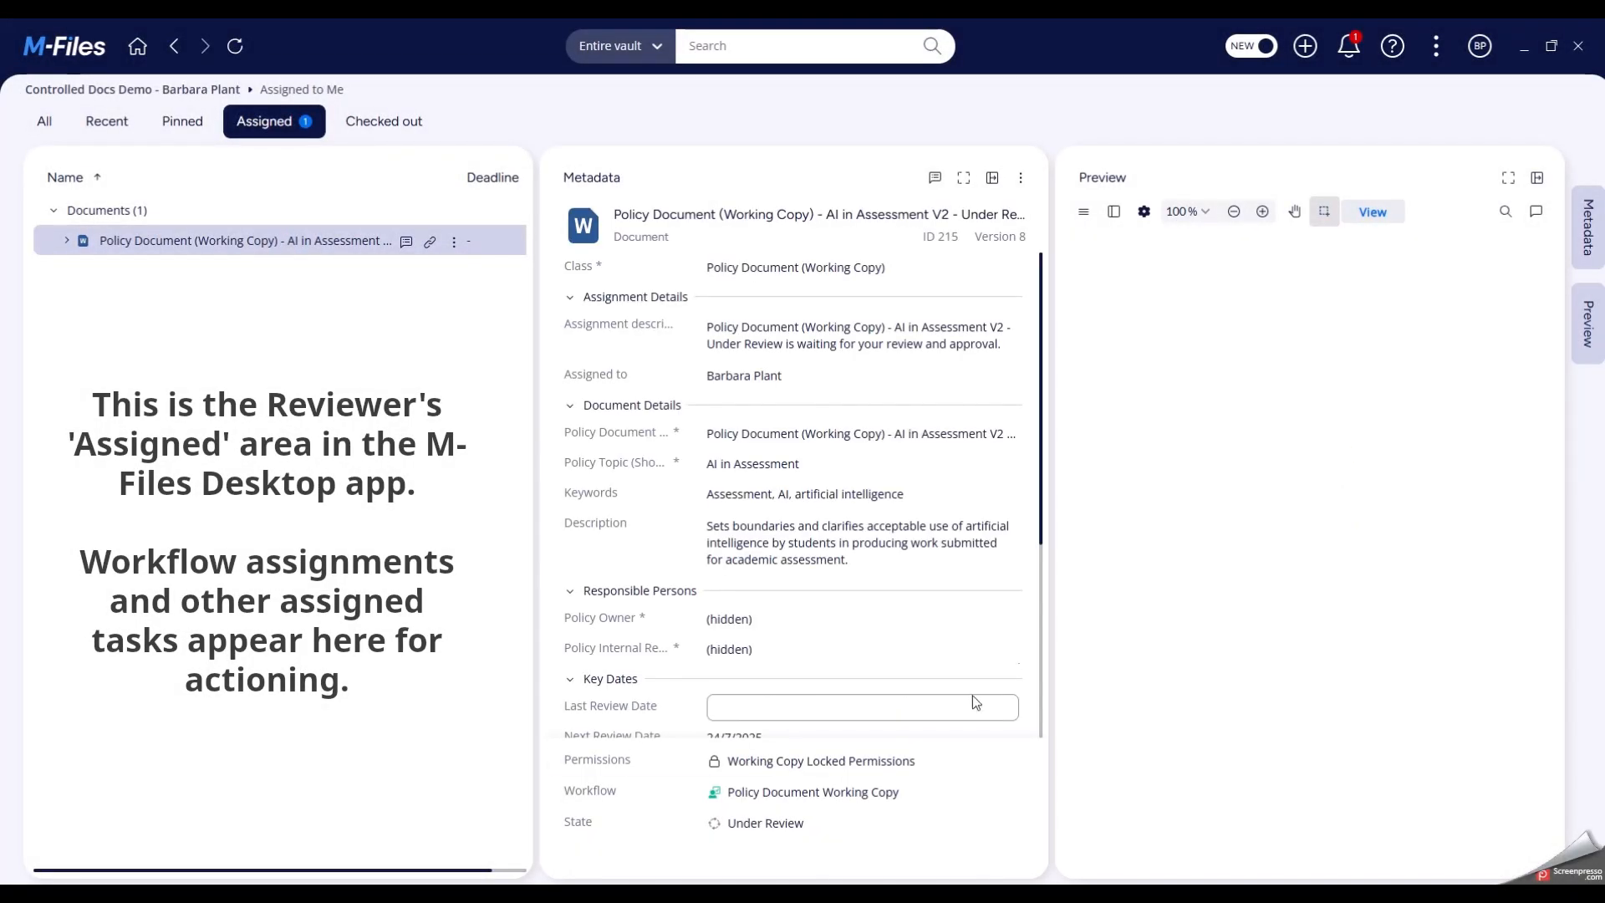
left_click(775, 823)
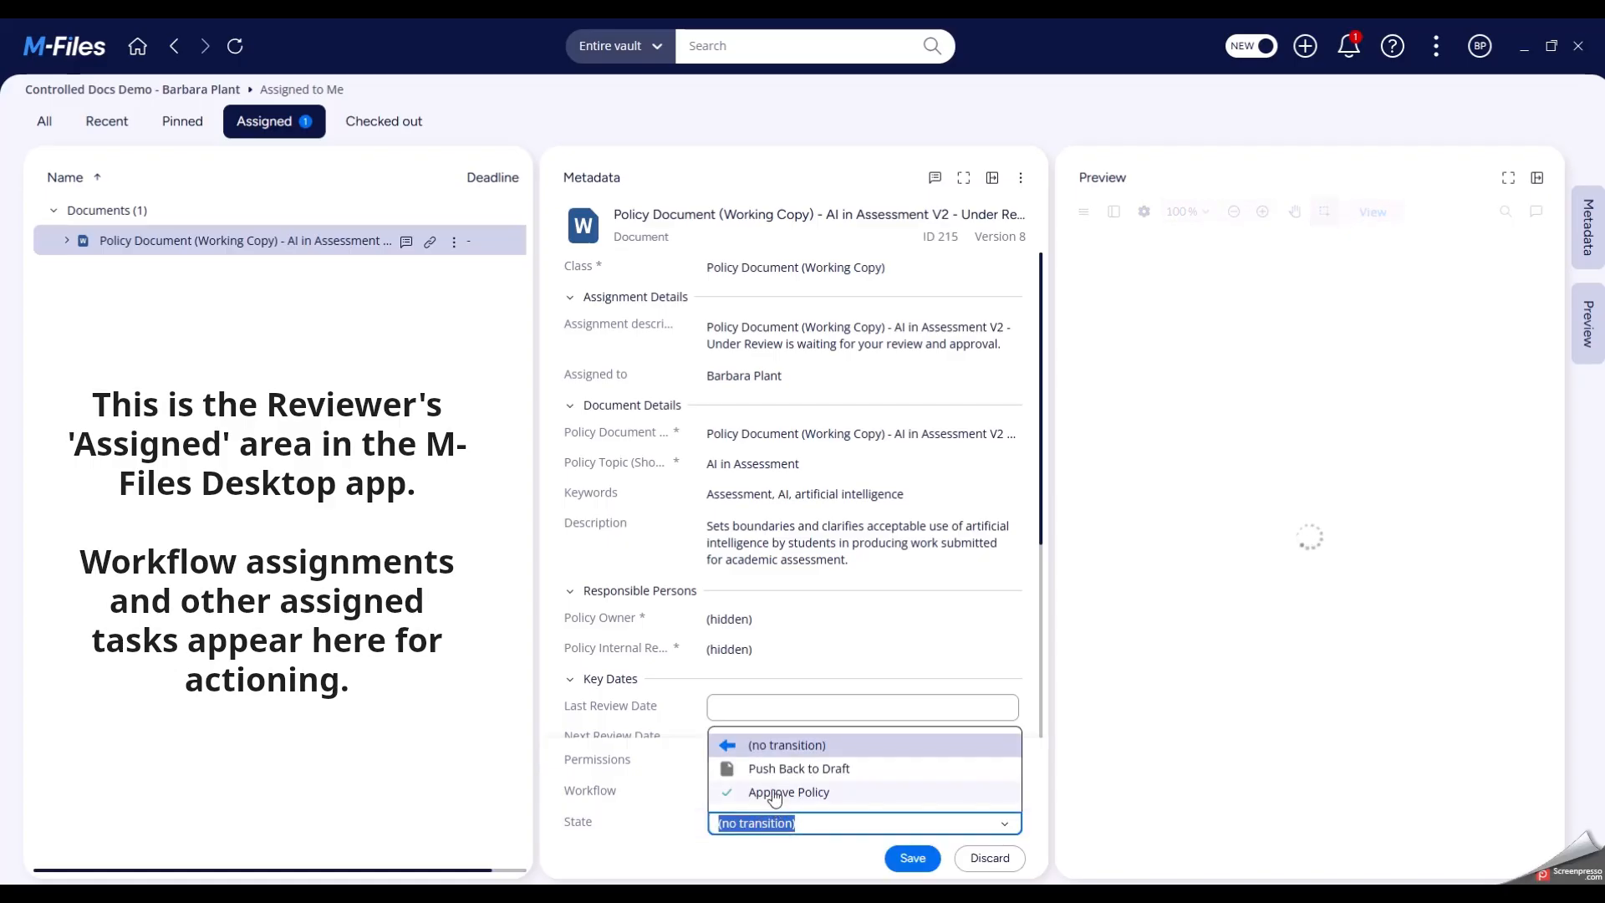
left_click(775, 794)
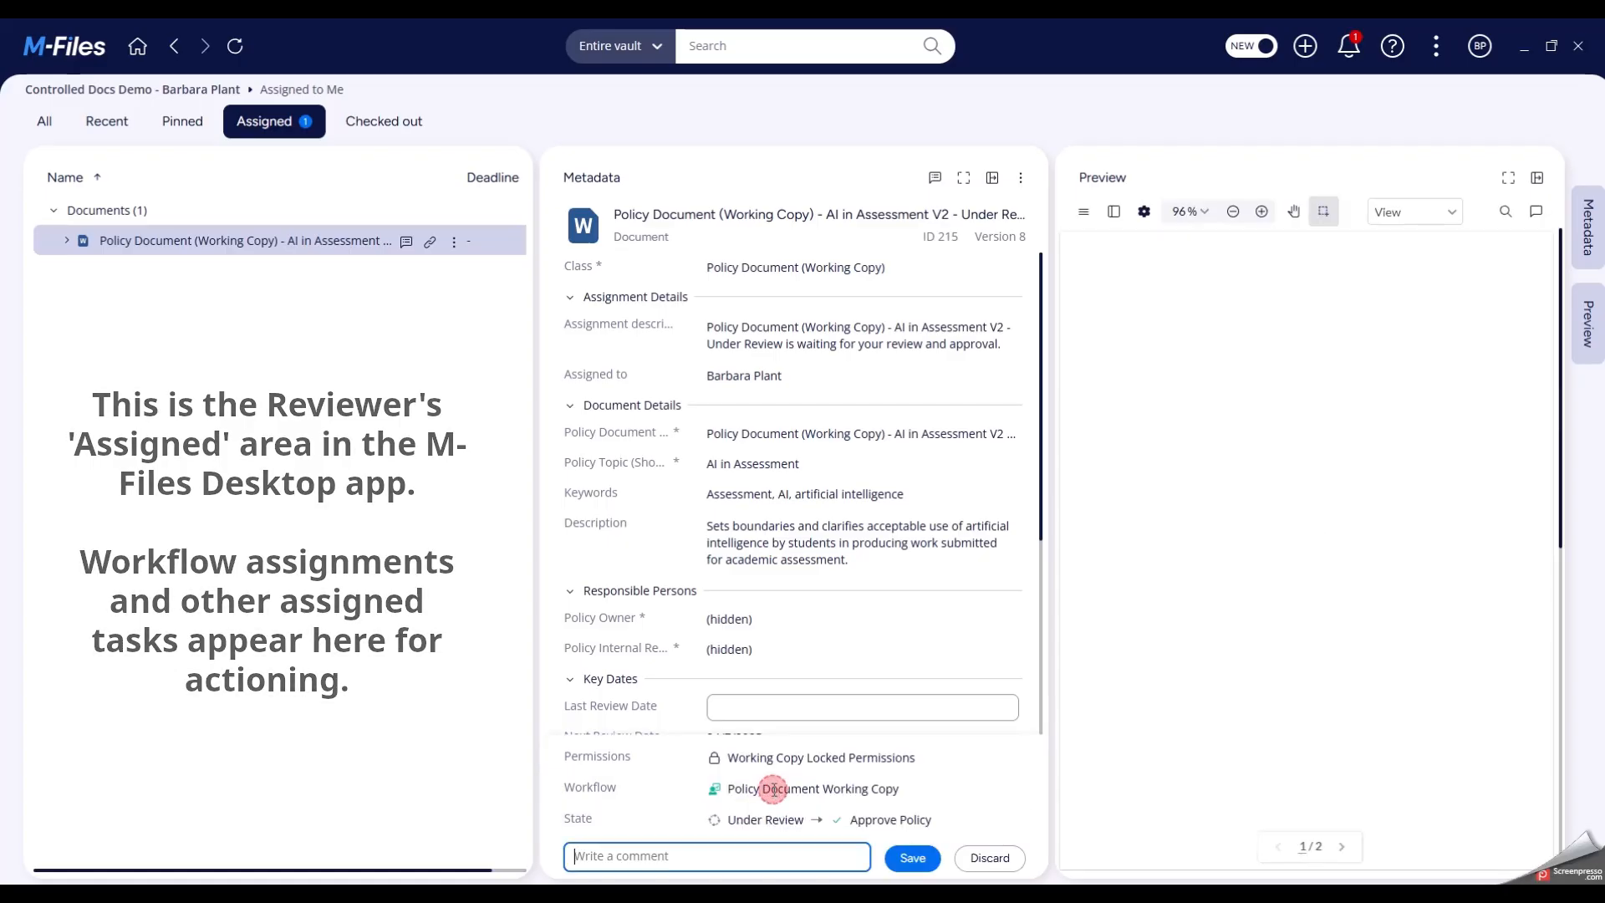
left_click(909, 858)
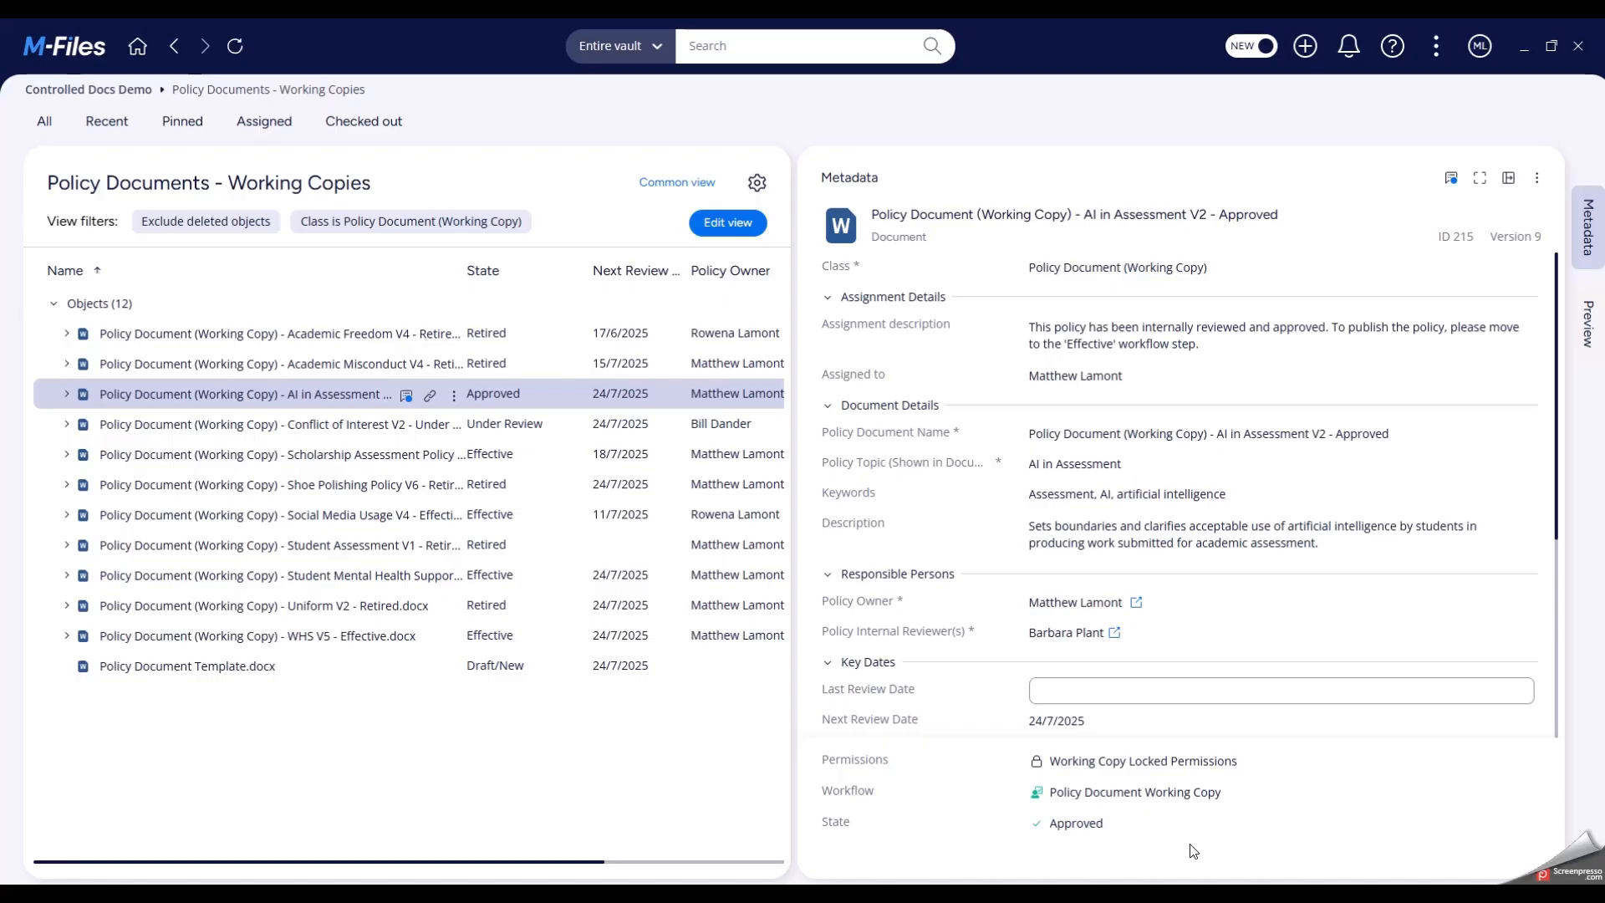
- Back in the owner's vault, apply the Make Policy Effective (Release) transition to the AI in Assessment V2 working copy and save it
left_click(1108, 821)
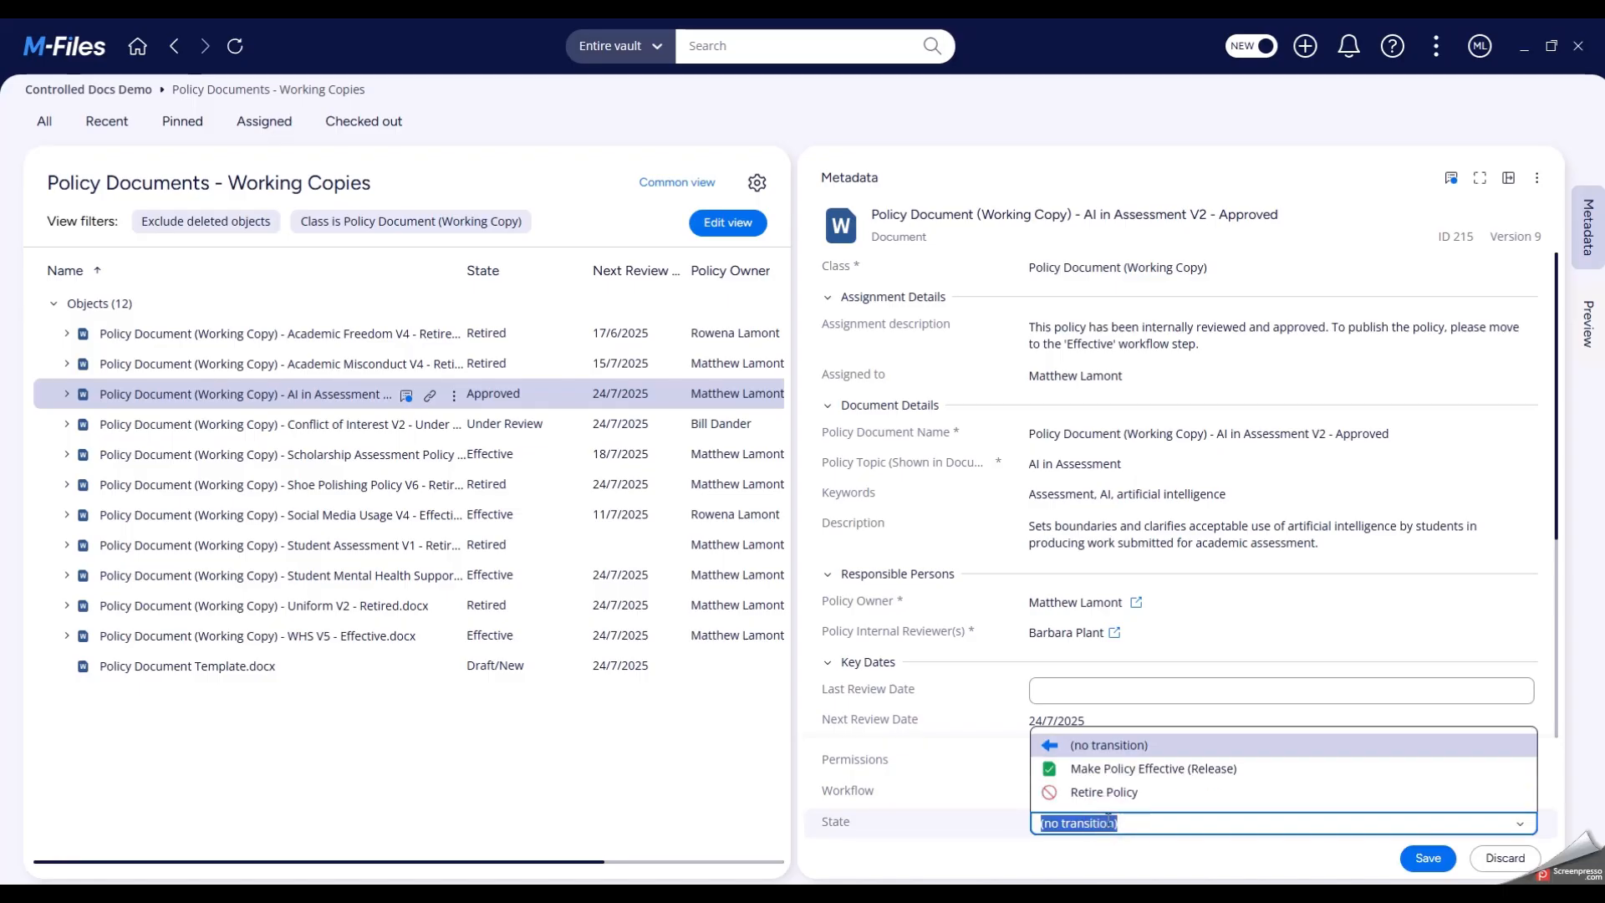
left_click(1122, 766)
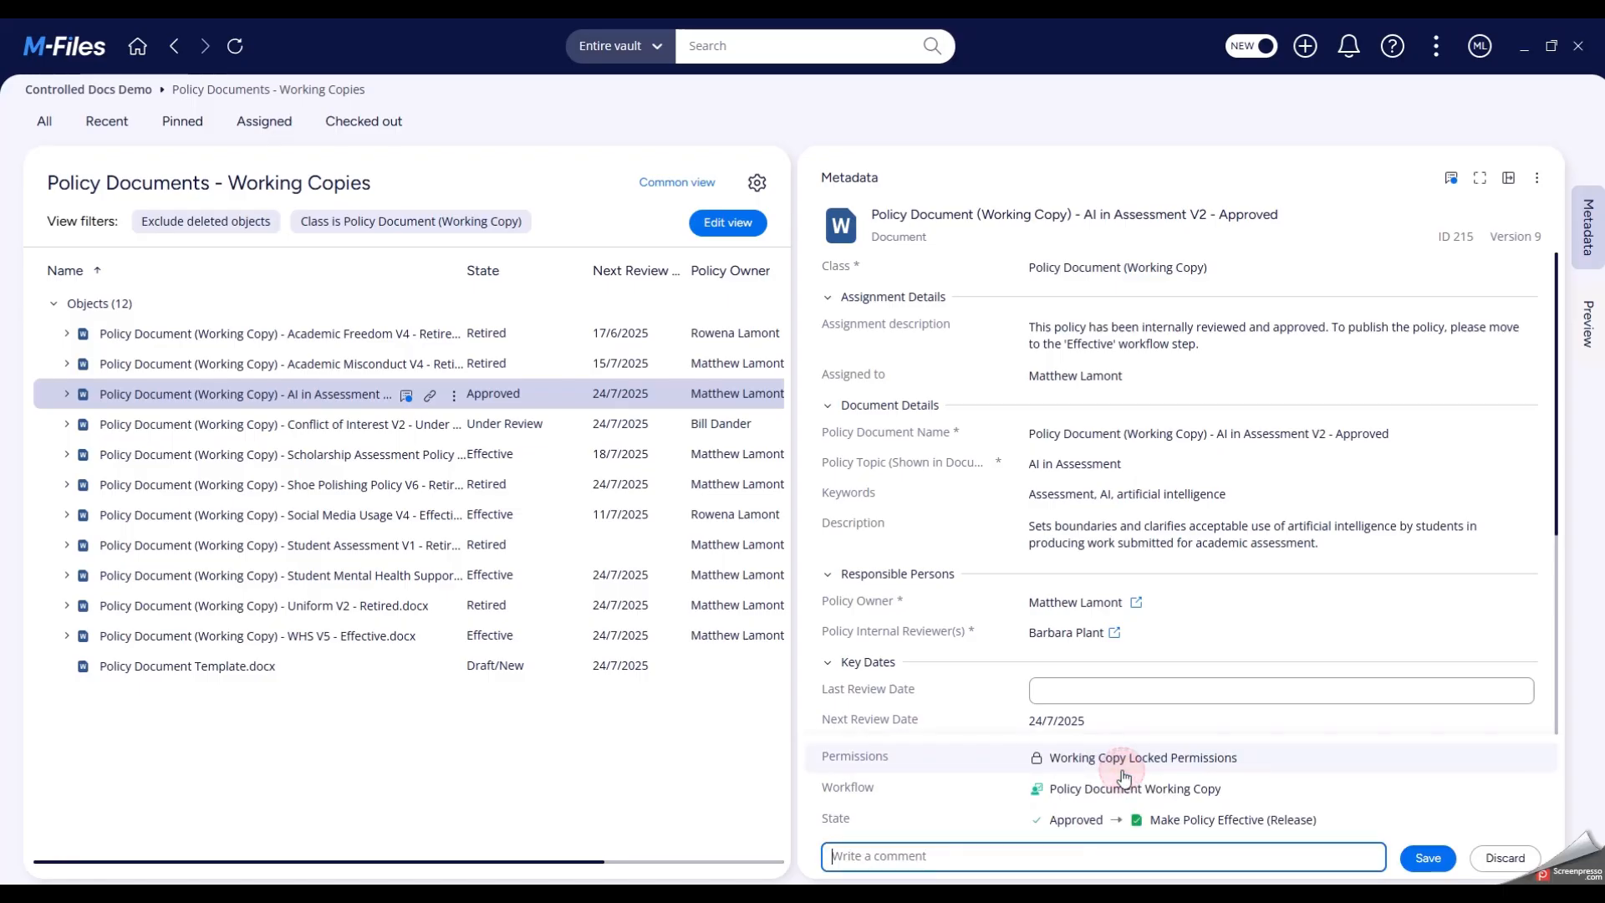
left_click(1428, 858)
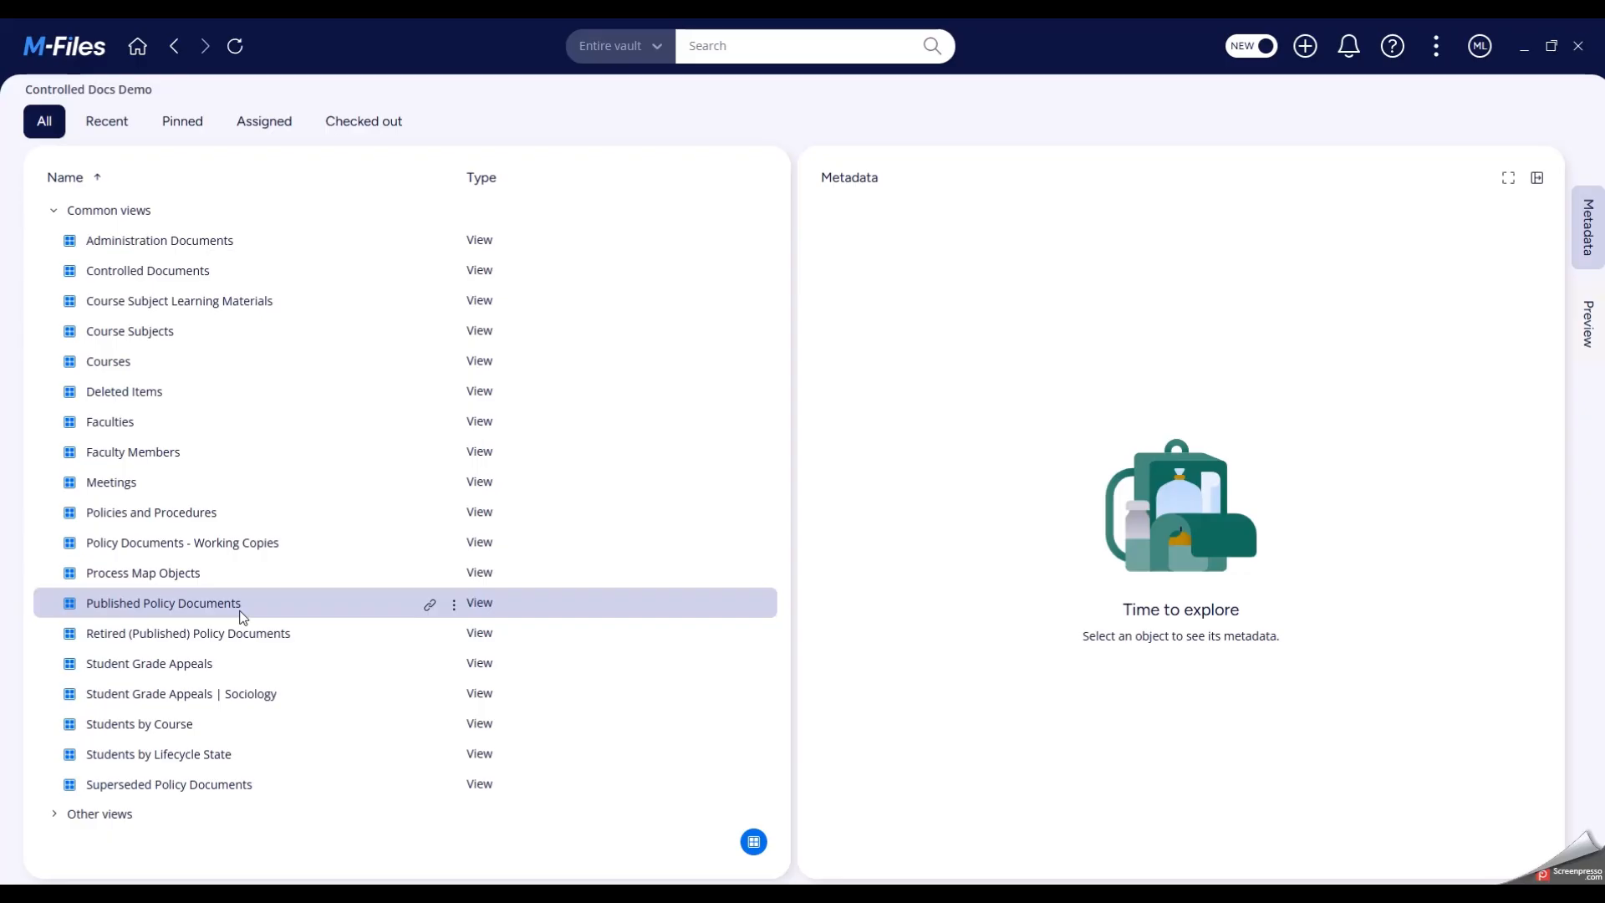
- Inspect the AI in Assessment V2 copy in Published Policy Documents with its preview, and the V1 copy in Superseded Policy Documents
left_click(243, 616)
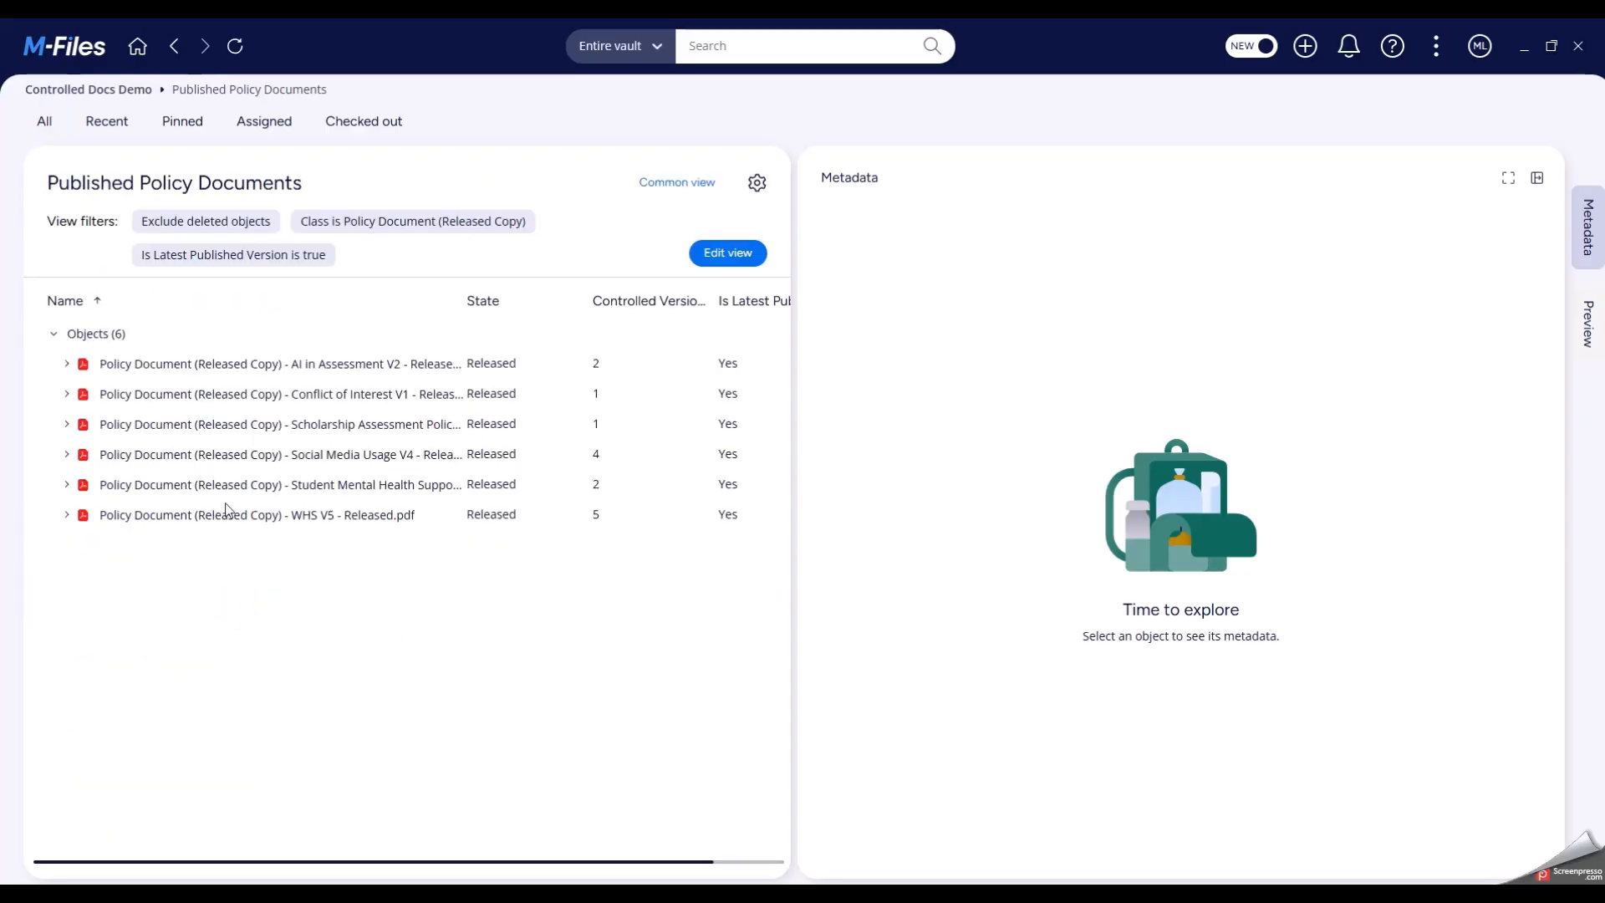
left_click(311, 369)
left_click(1584, 326)
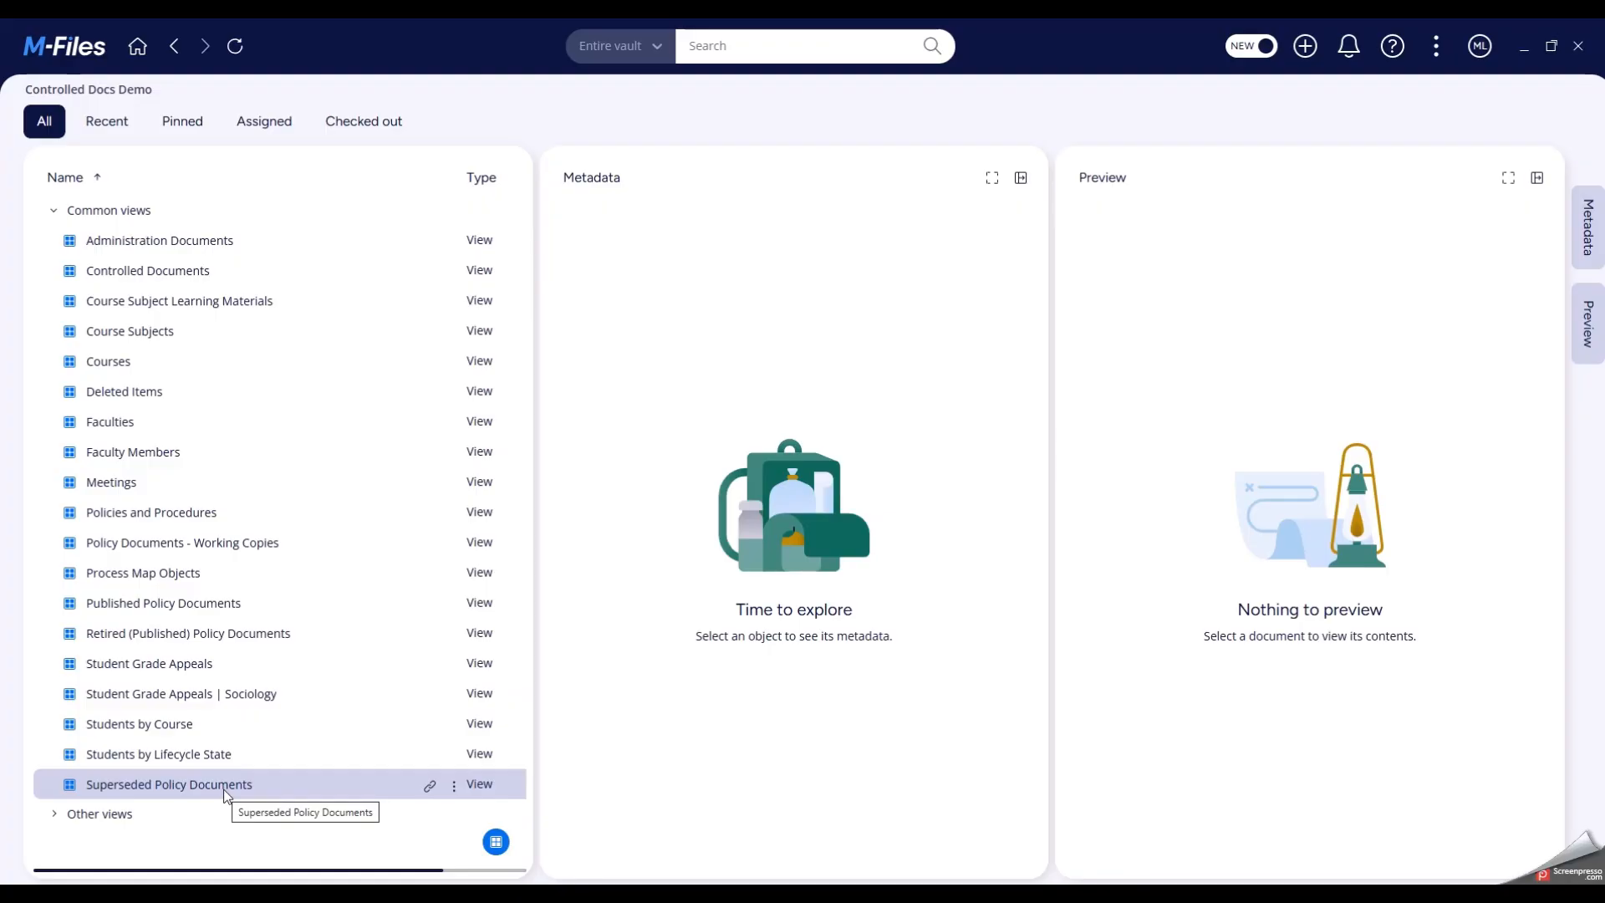
left_click(226, 790)
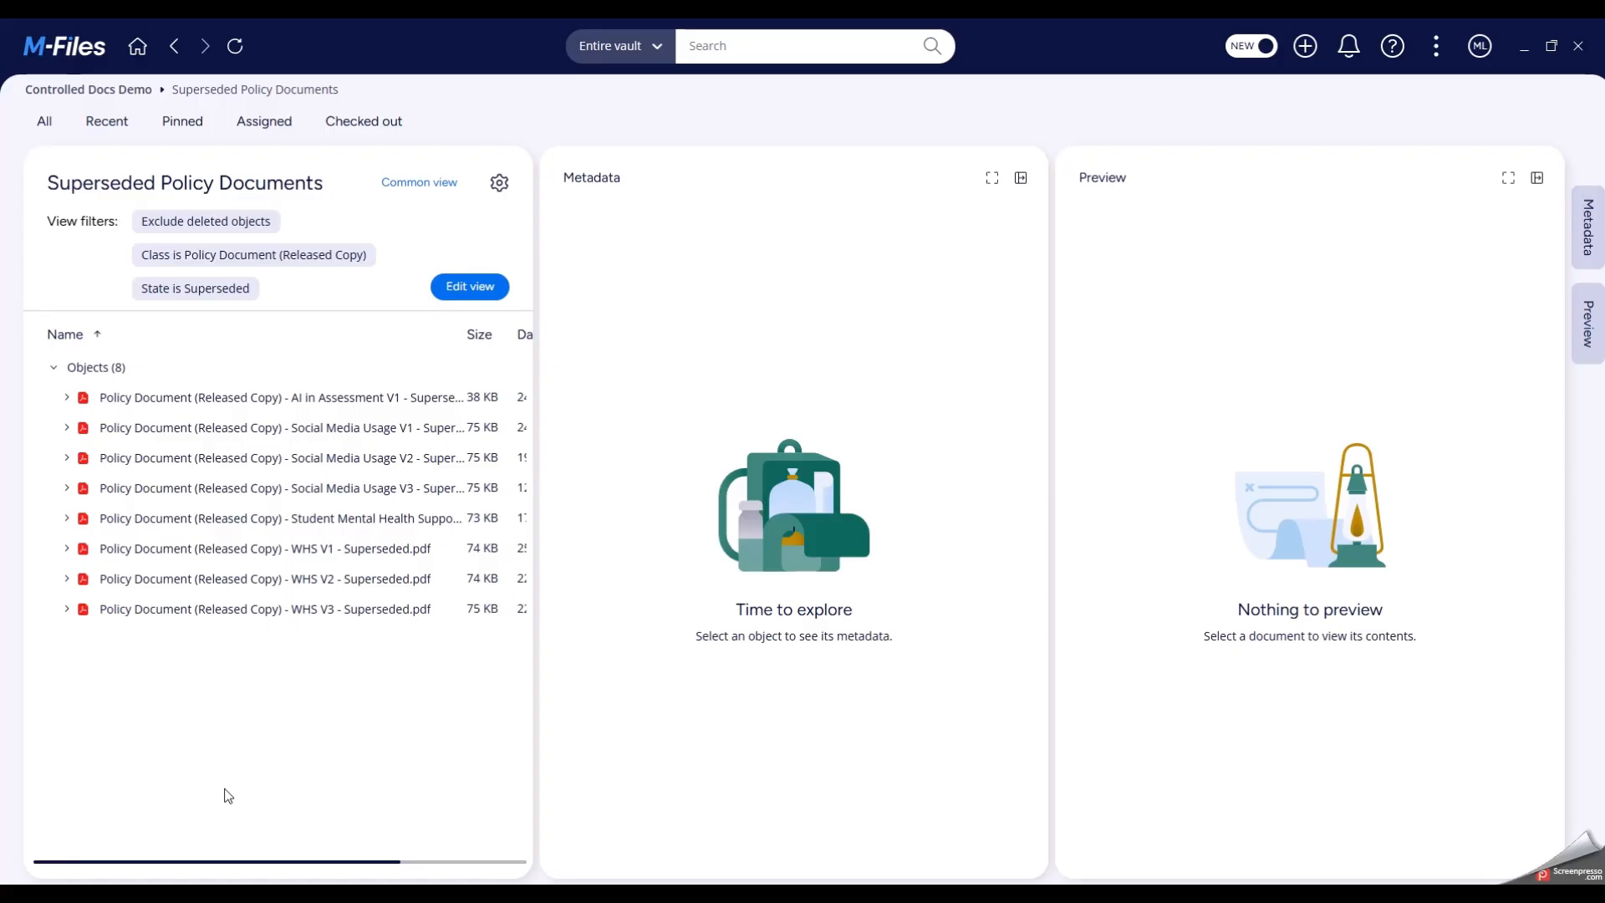
left_click(309, 400)
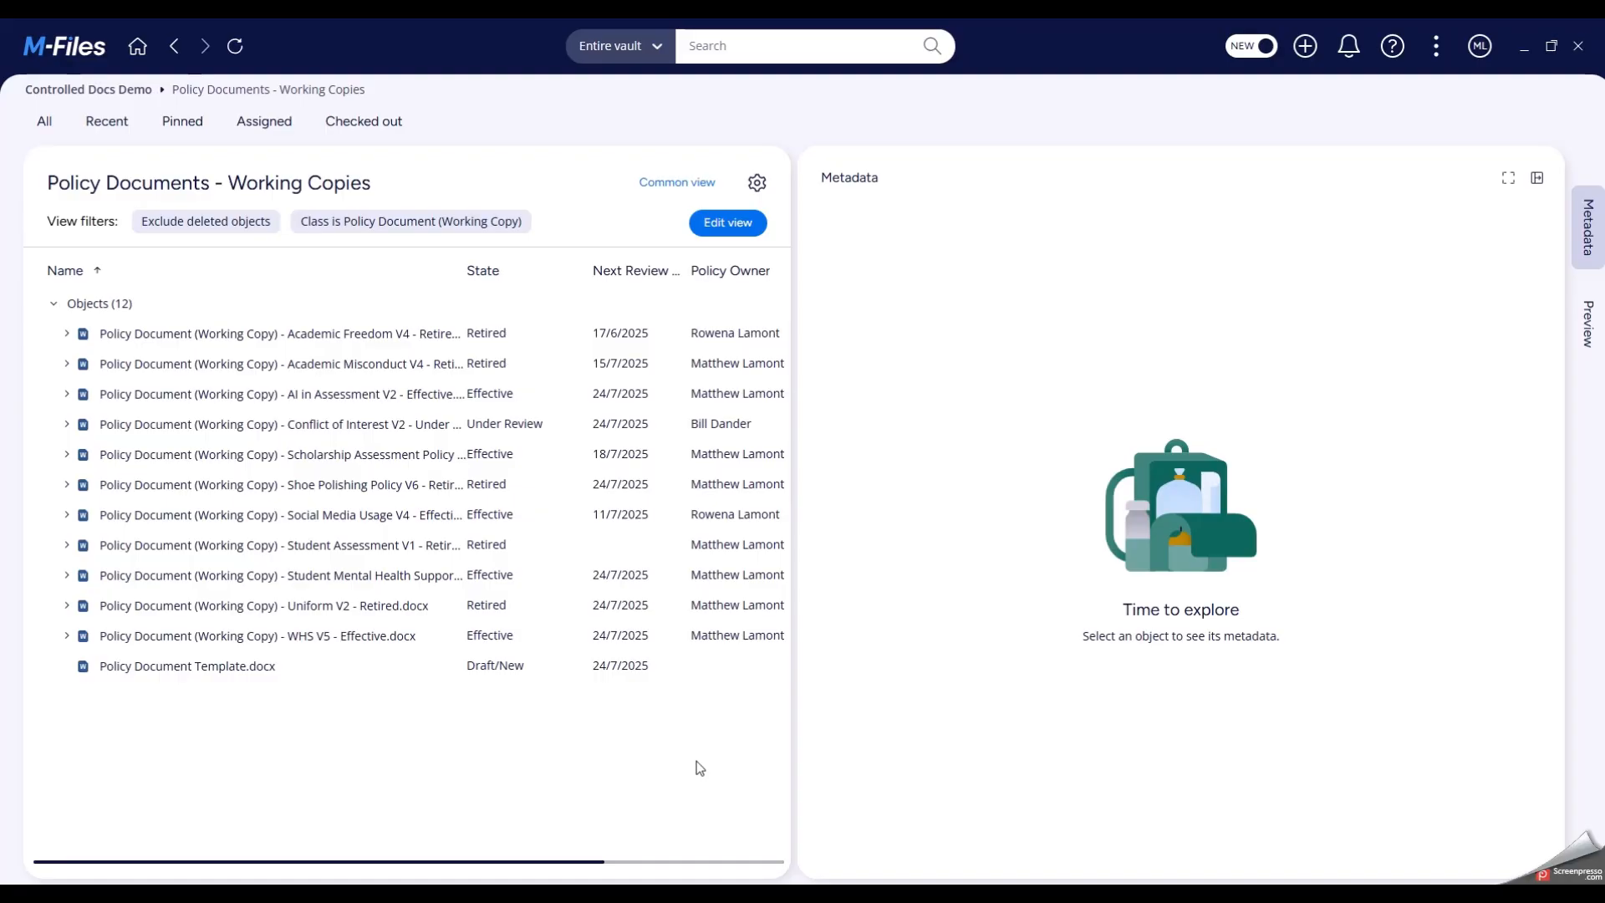
- Select the AI in Assessment V2 working copy, apply the Retire Effective Policy state transition and save it
left_click(409, 396)
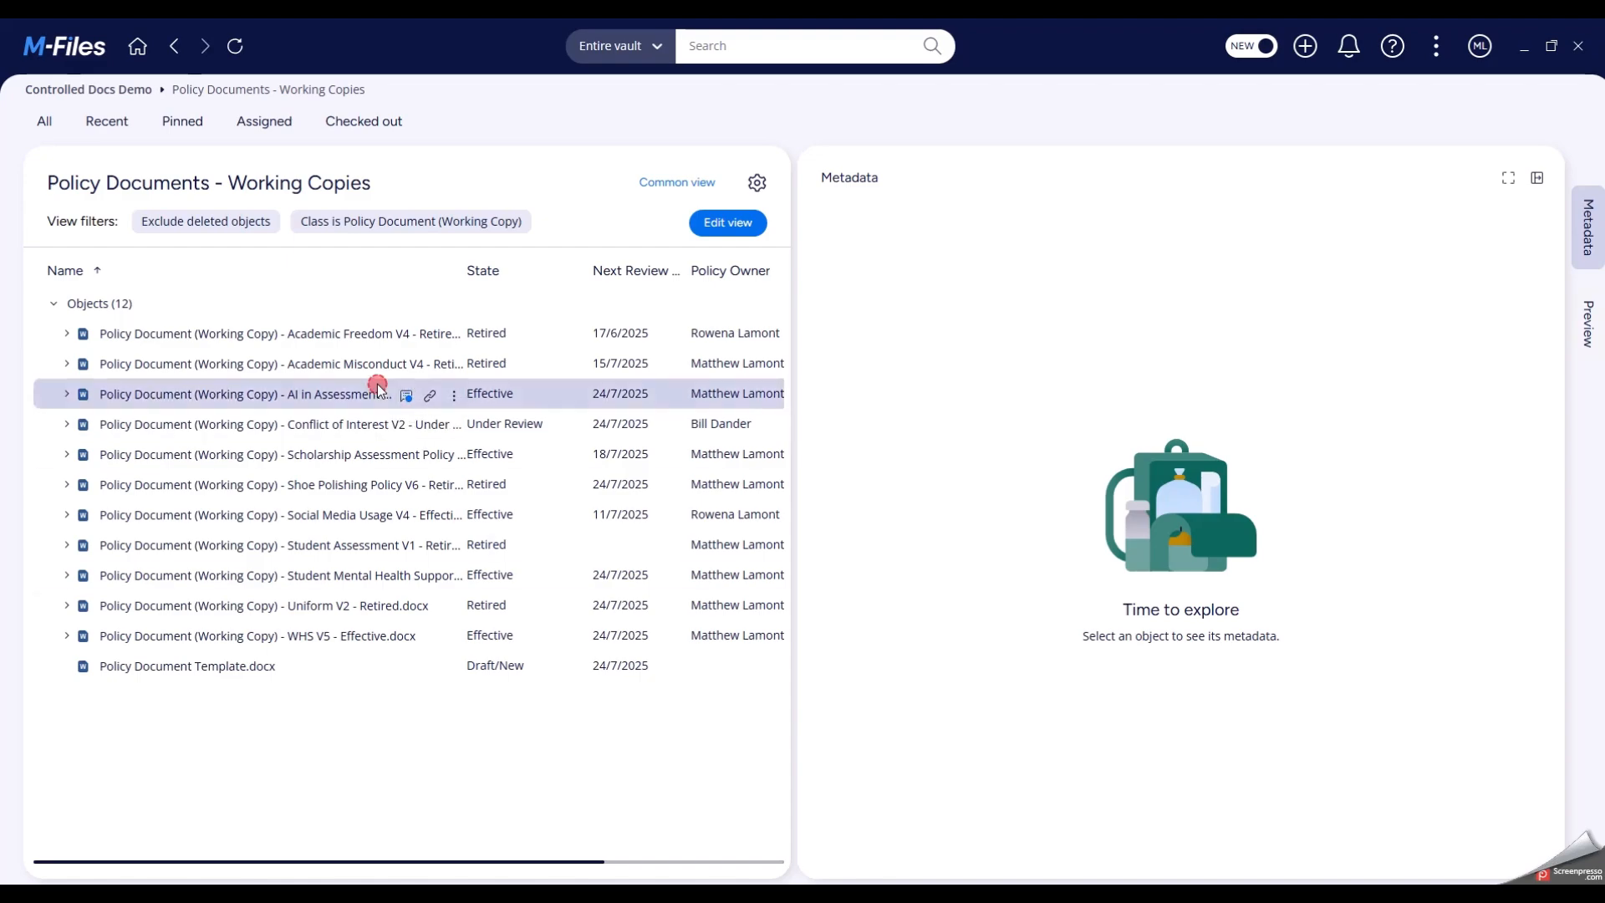
left_click(1130, 821)
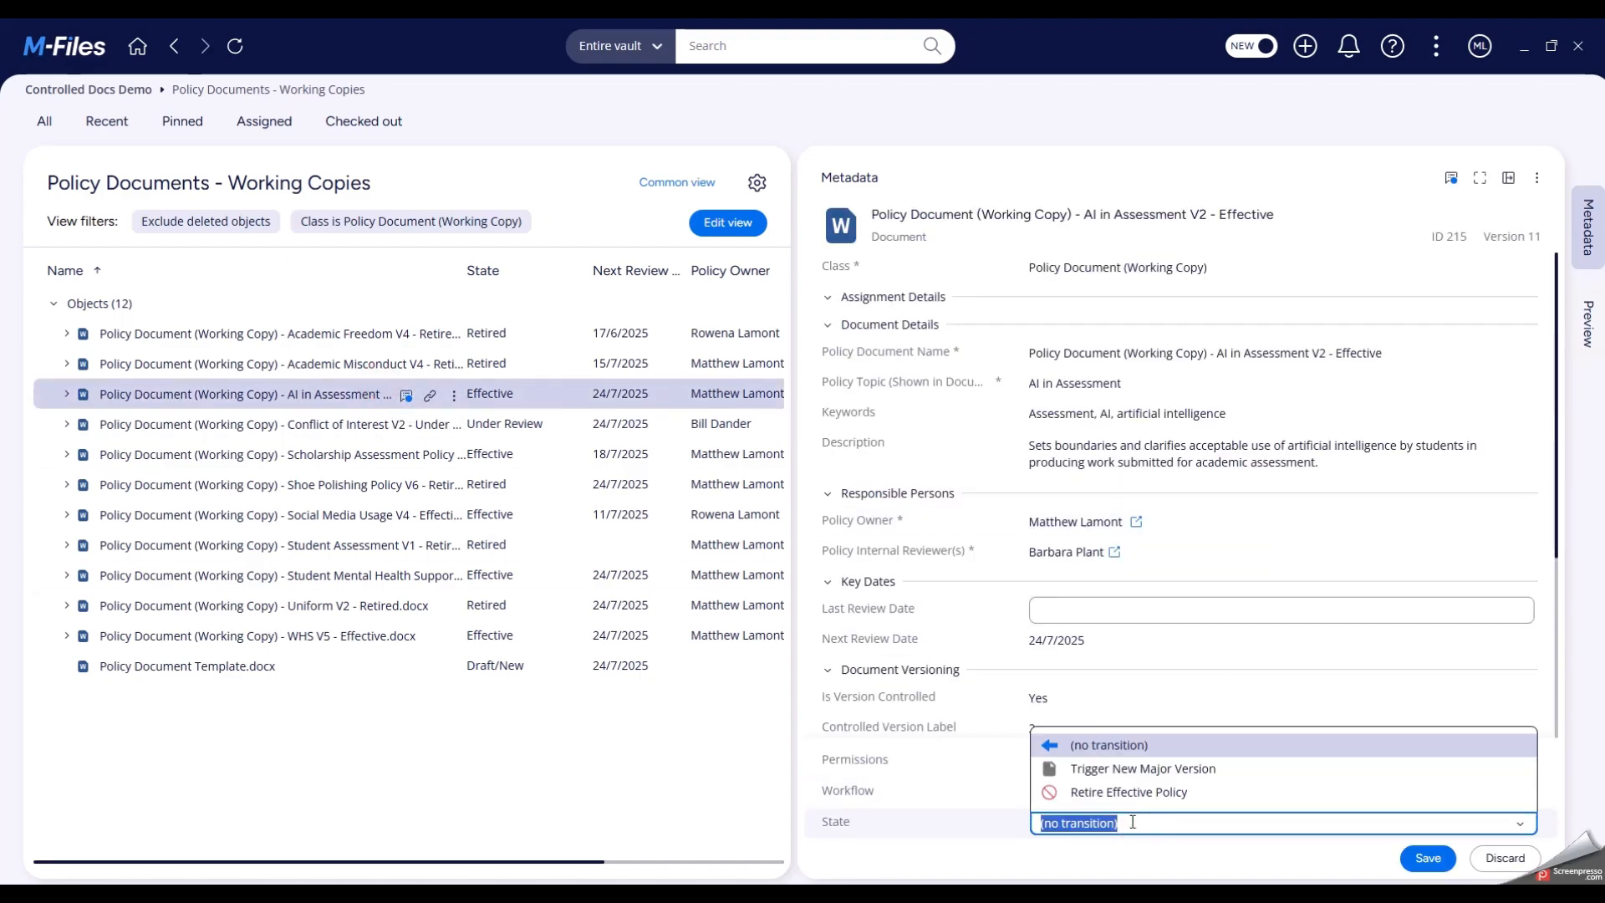
left_click(1095, 788)
left_click(1429, 861)
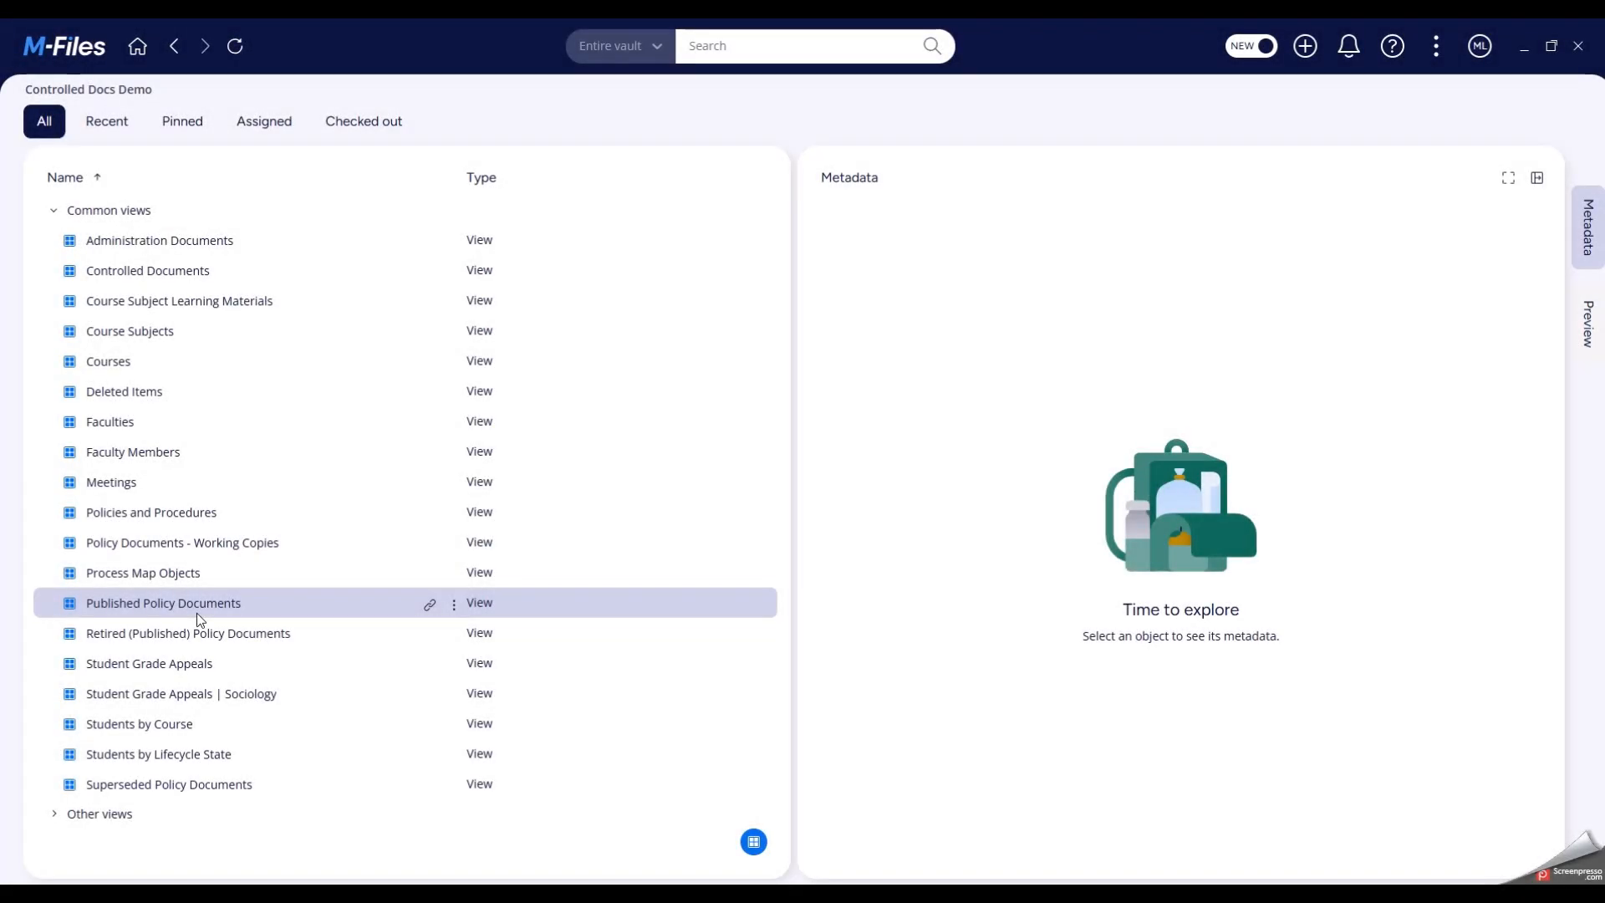
- Look for AI in Assessment in Published Policy Documents, and examine its V1 and V2 copies in Retired (Published) Policy Documents
left_click(197, 614)
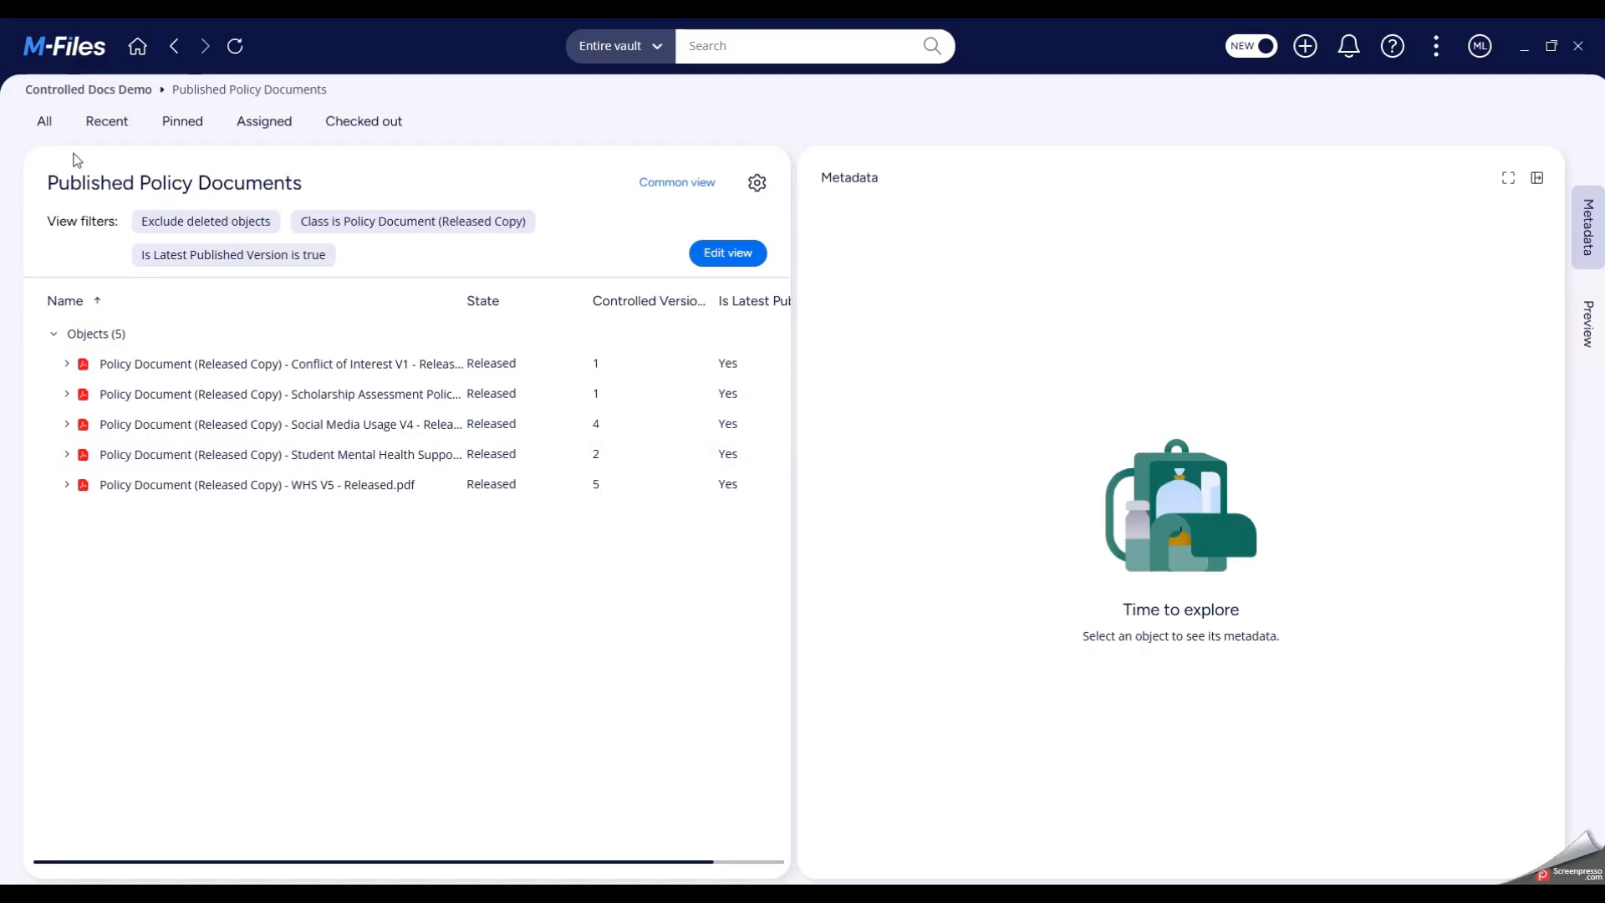
left_click(46, 122)
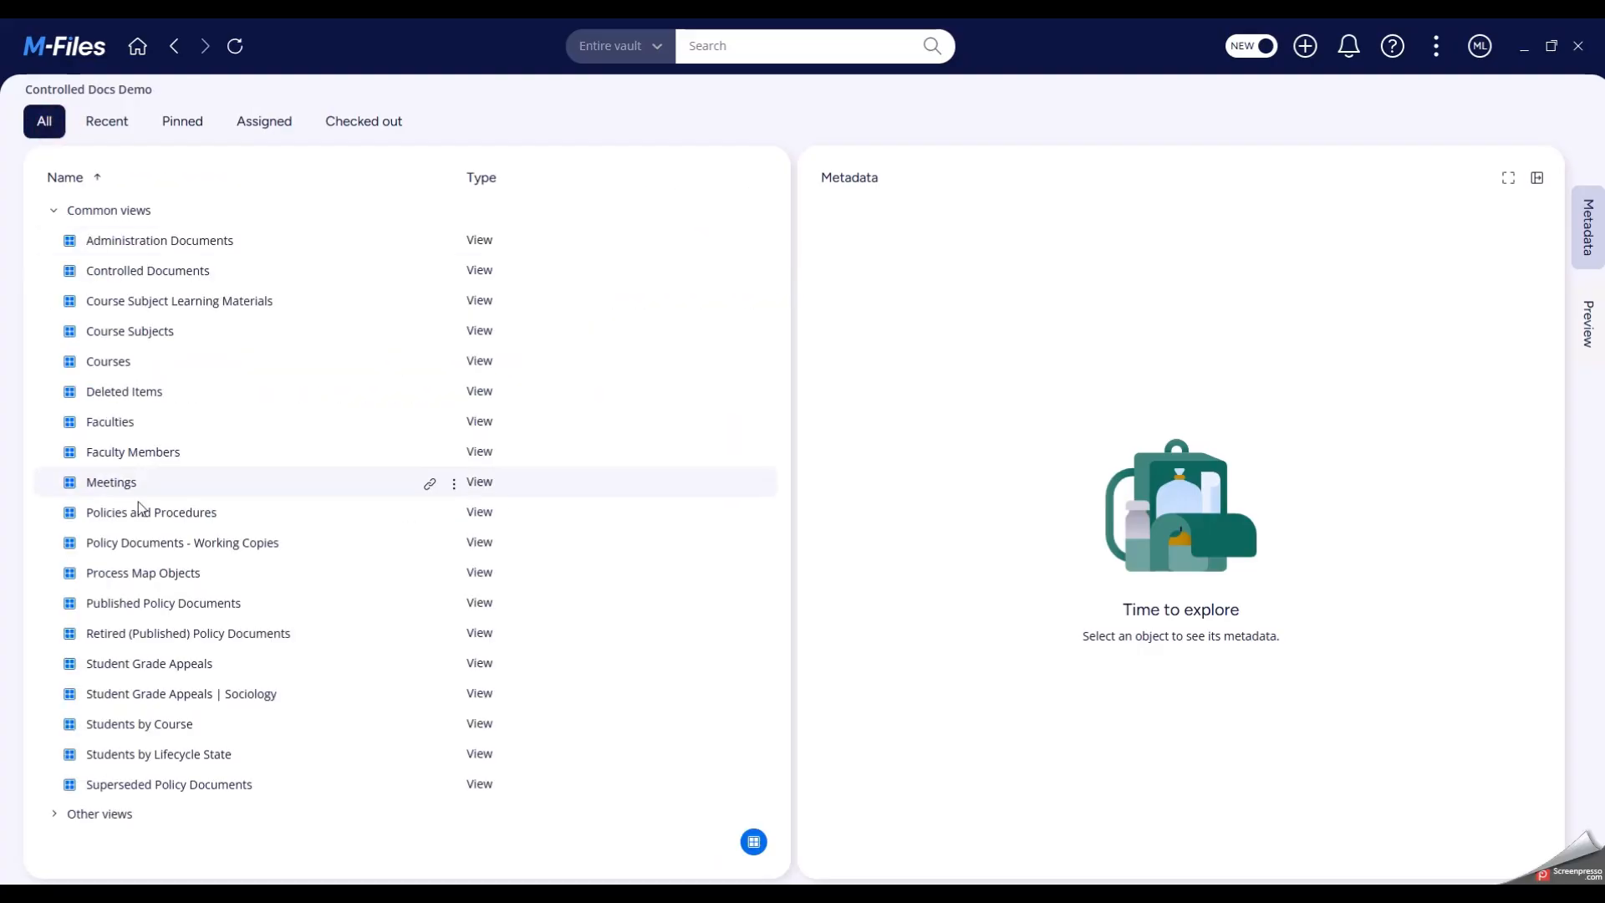
left_click(158, 634)
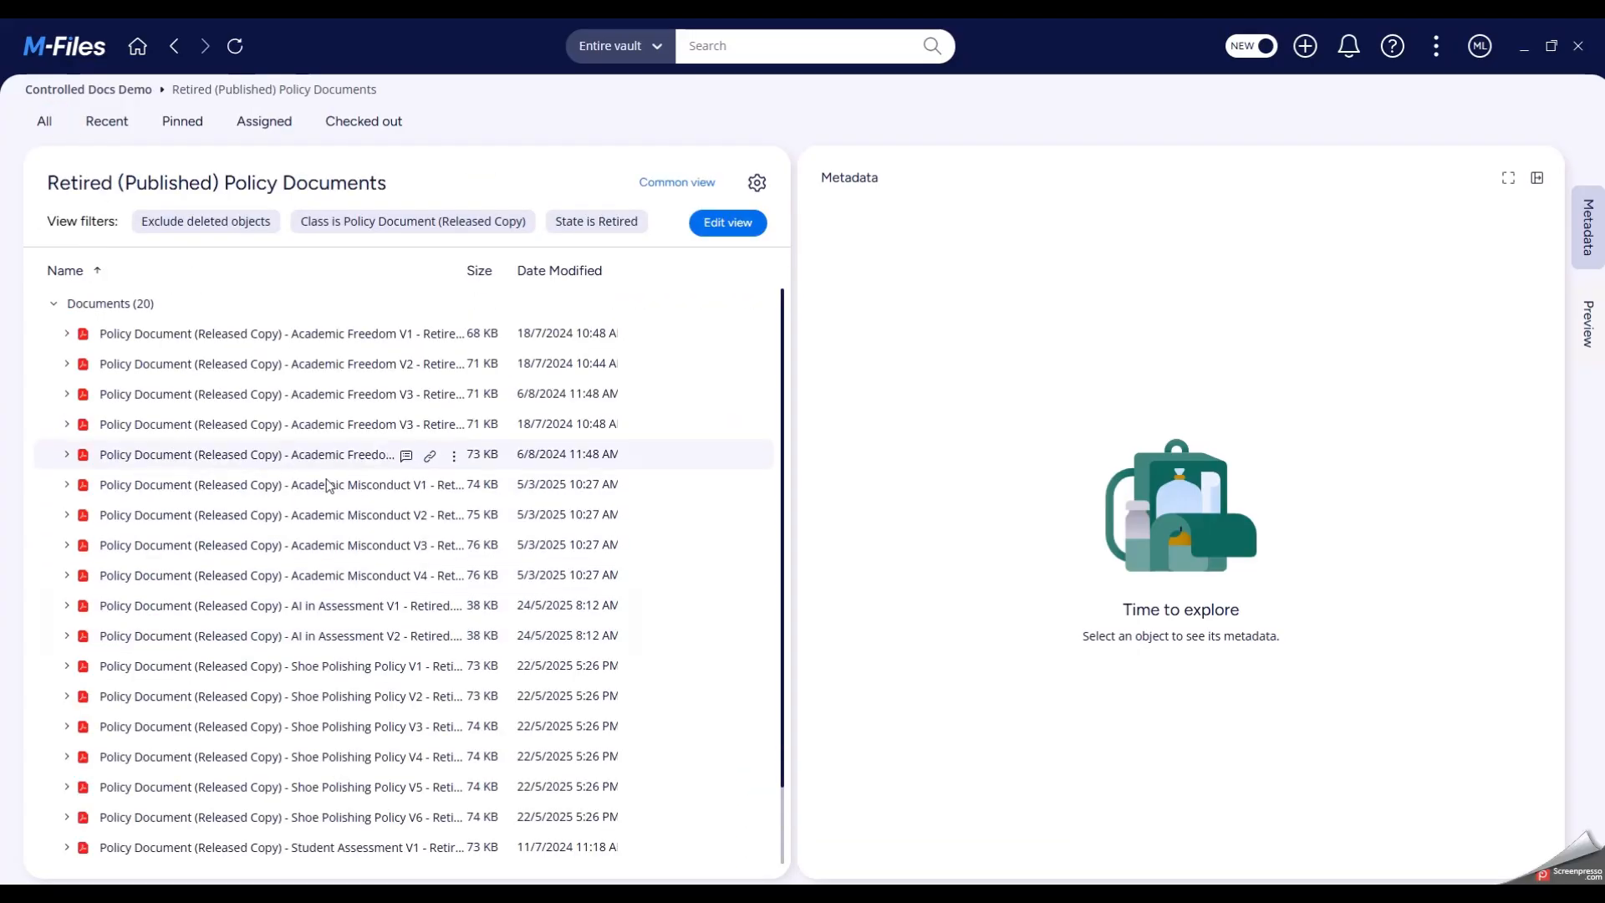
left_click(327, 605)
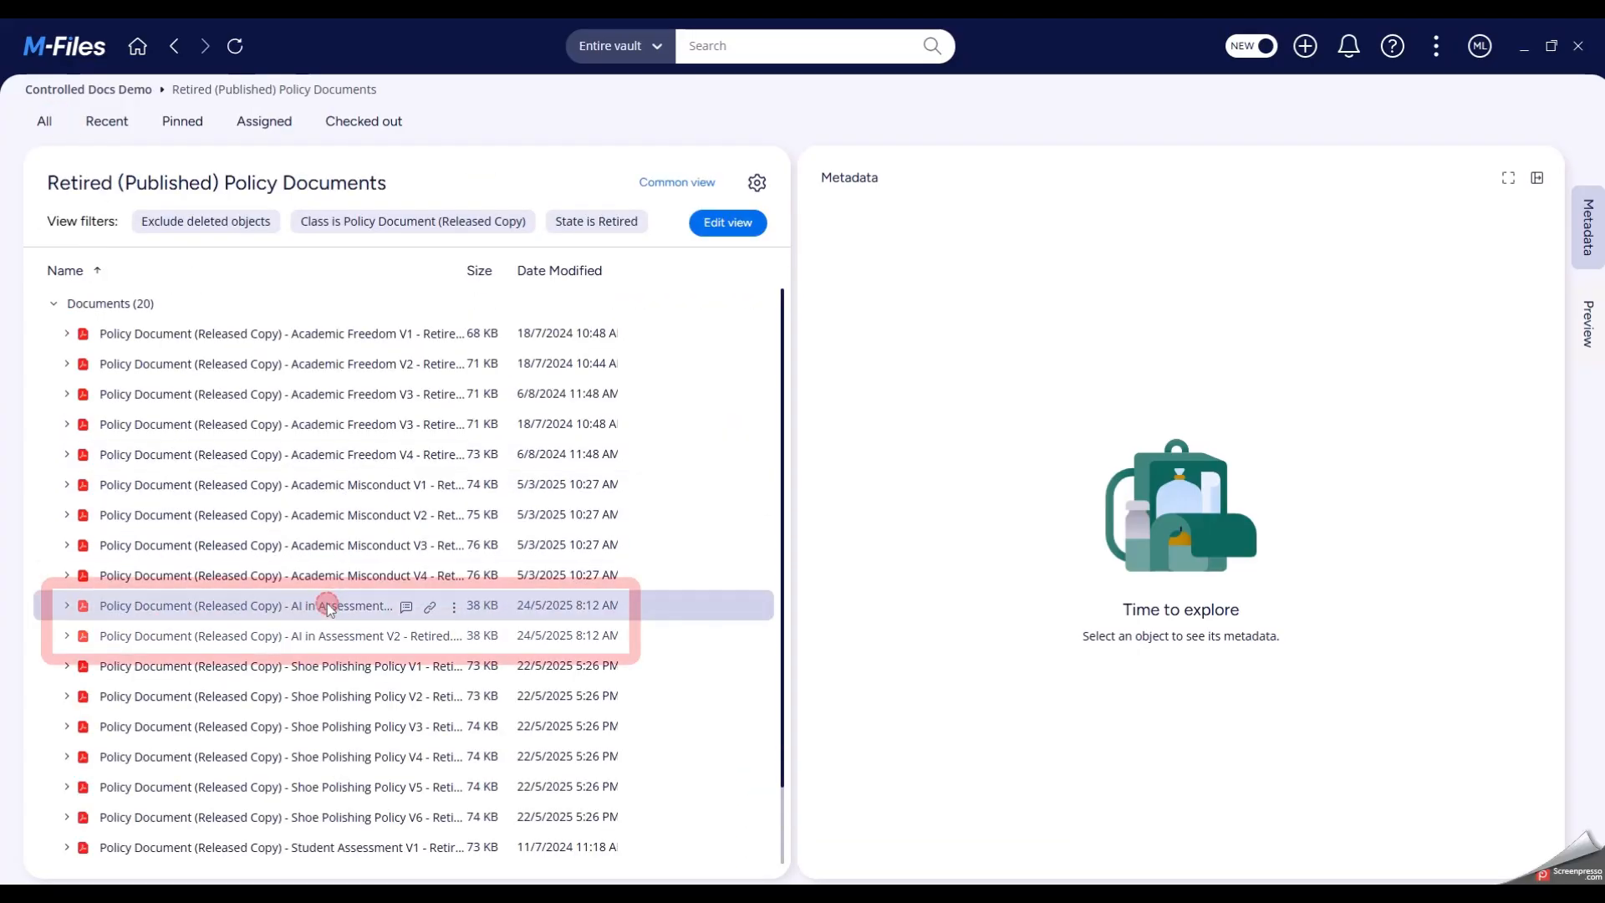
left_click(345, 645)
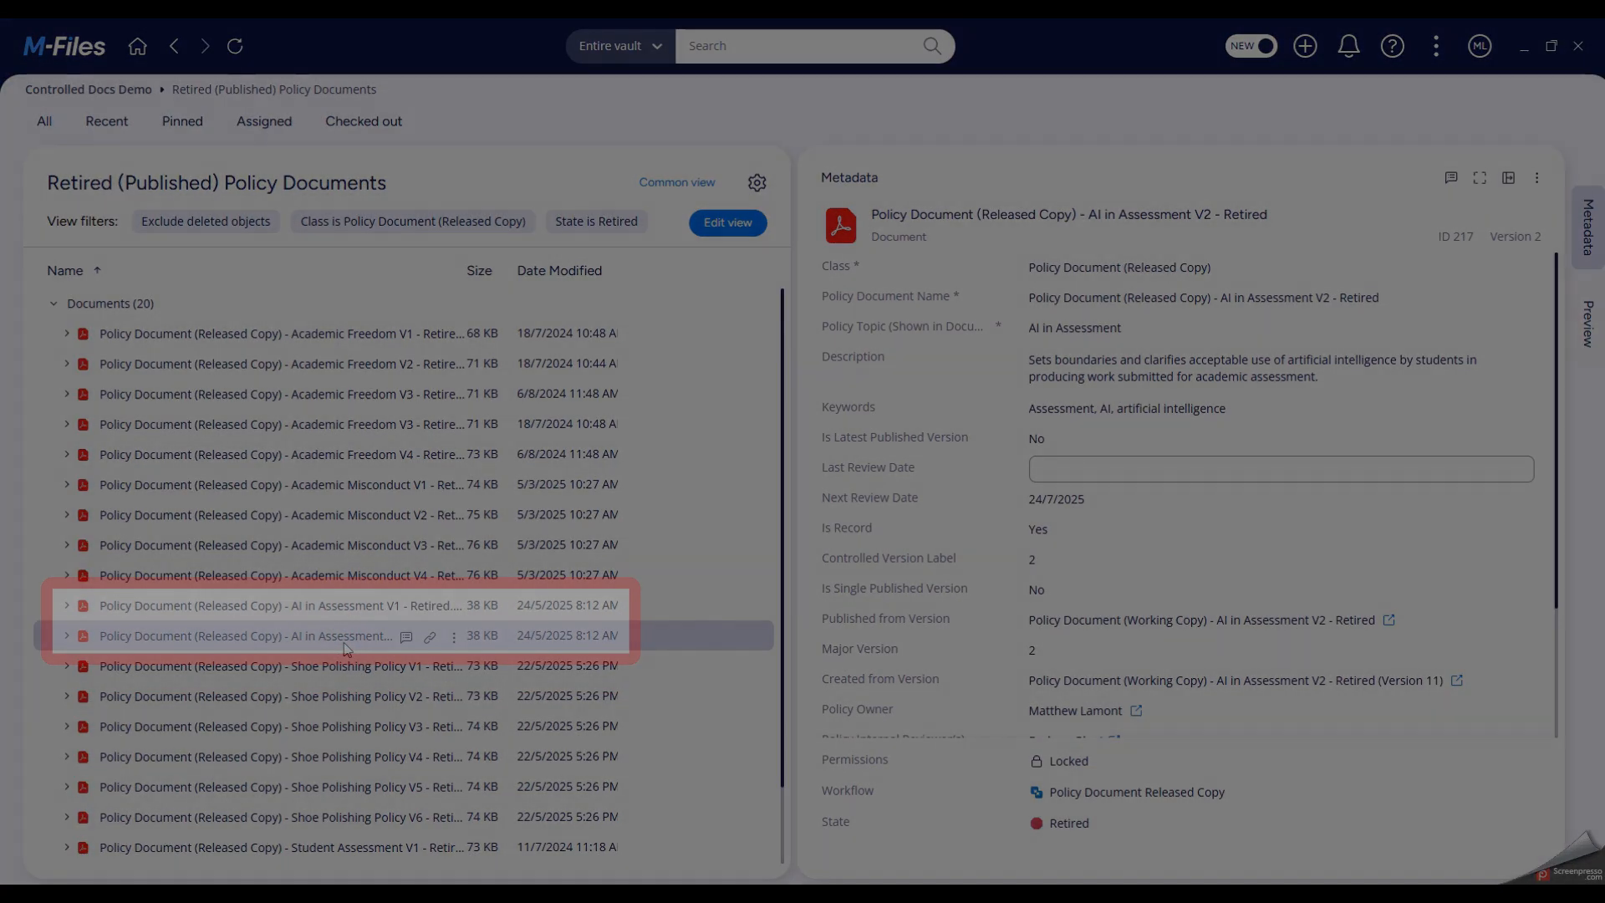